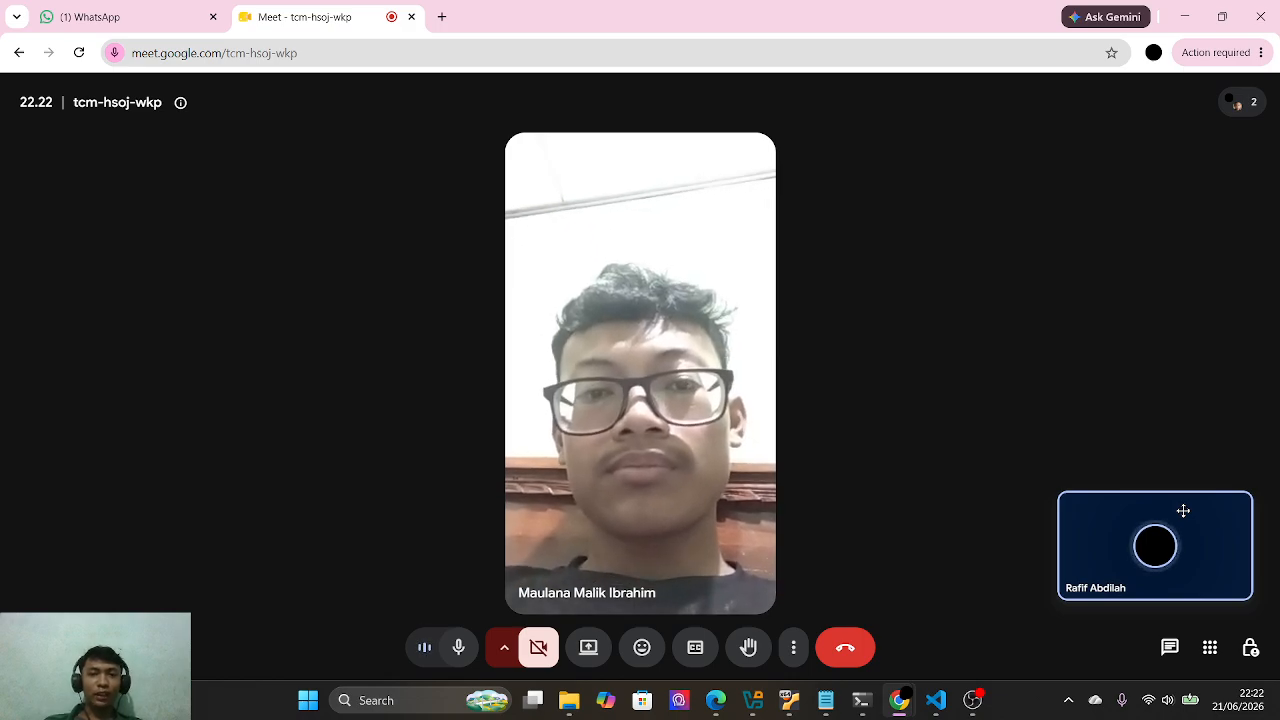
- Switch to the PPT JARKOM N8N.pdf presentation and go to its title page
key(alt+Tab)
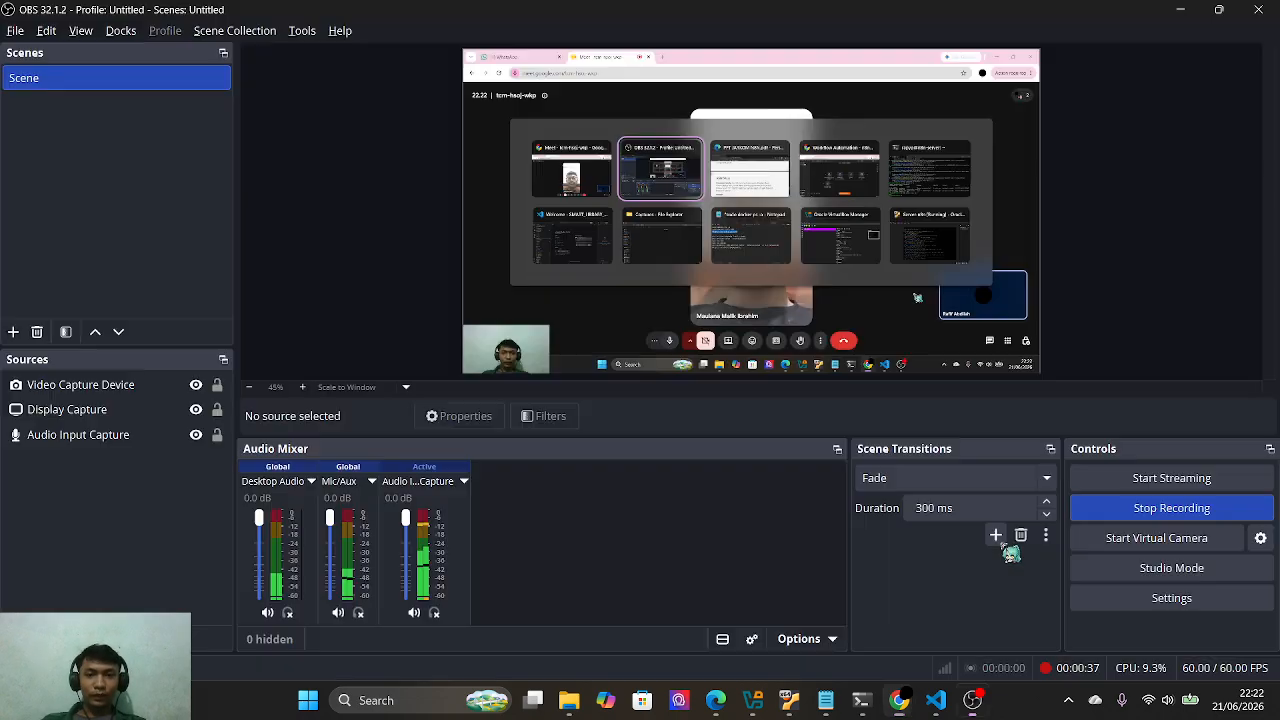
key(alt+Tab)
key(alt+Tab+Tab)
scroll(563, 450, up, 5)
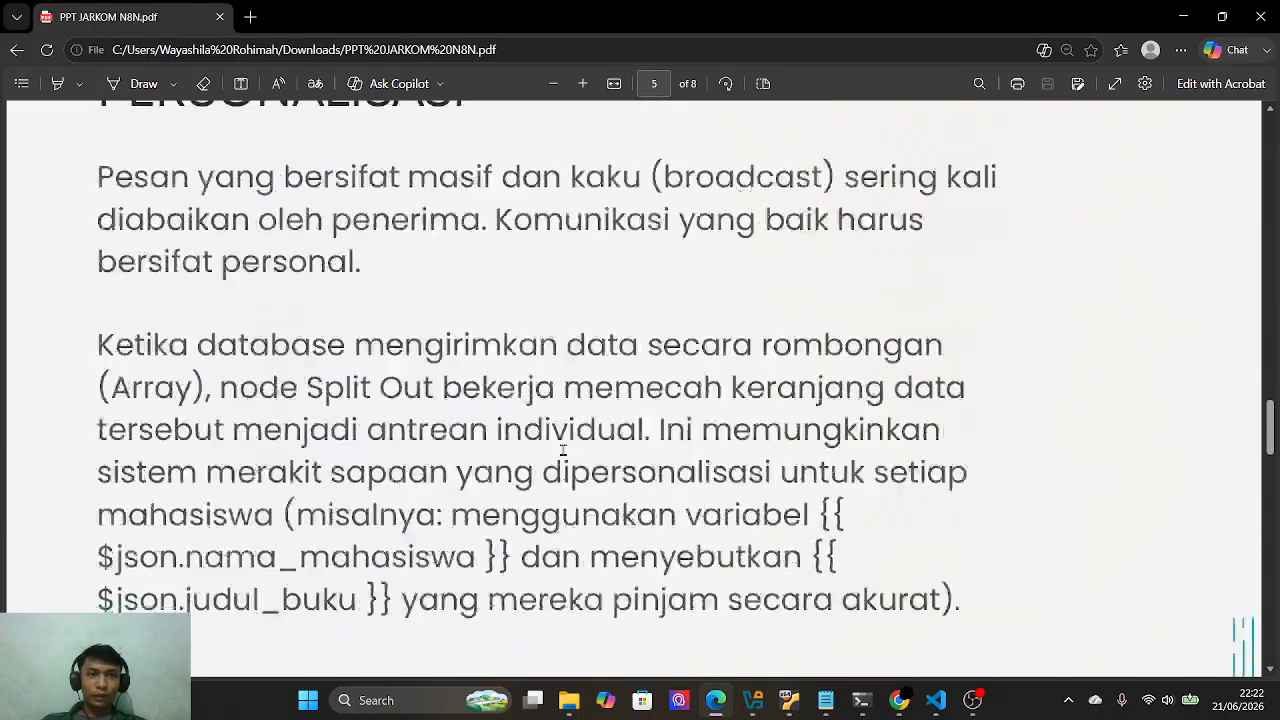
scroll(563, 450, up, 20)
scroll(563, 450, down, 1)
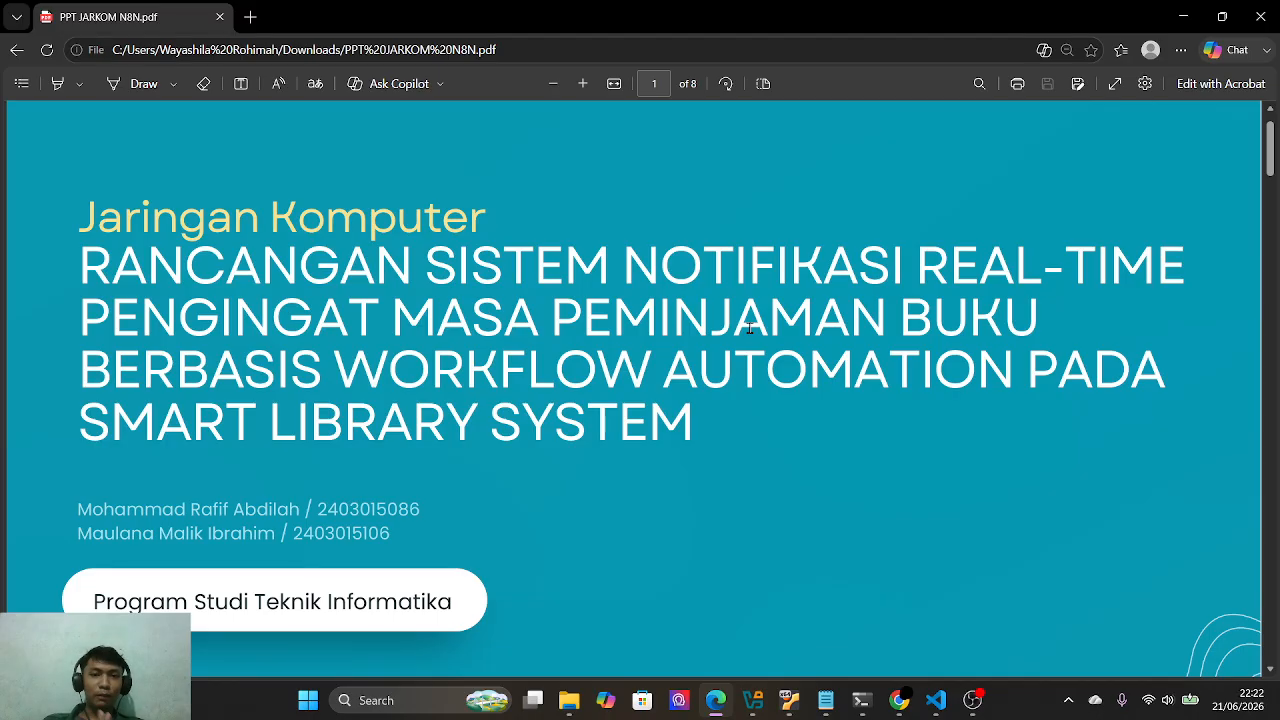
- Return to the Google Meet call and share the entire screen
key(alt+Tab)
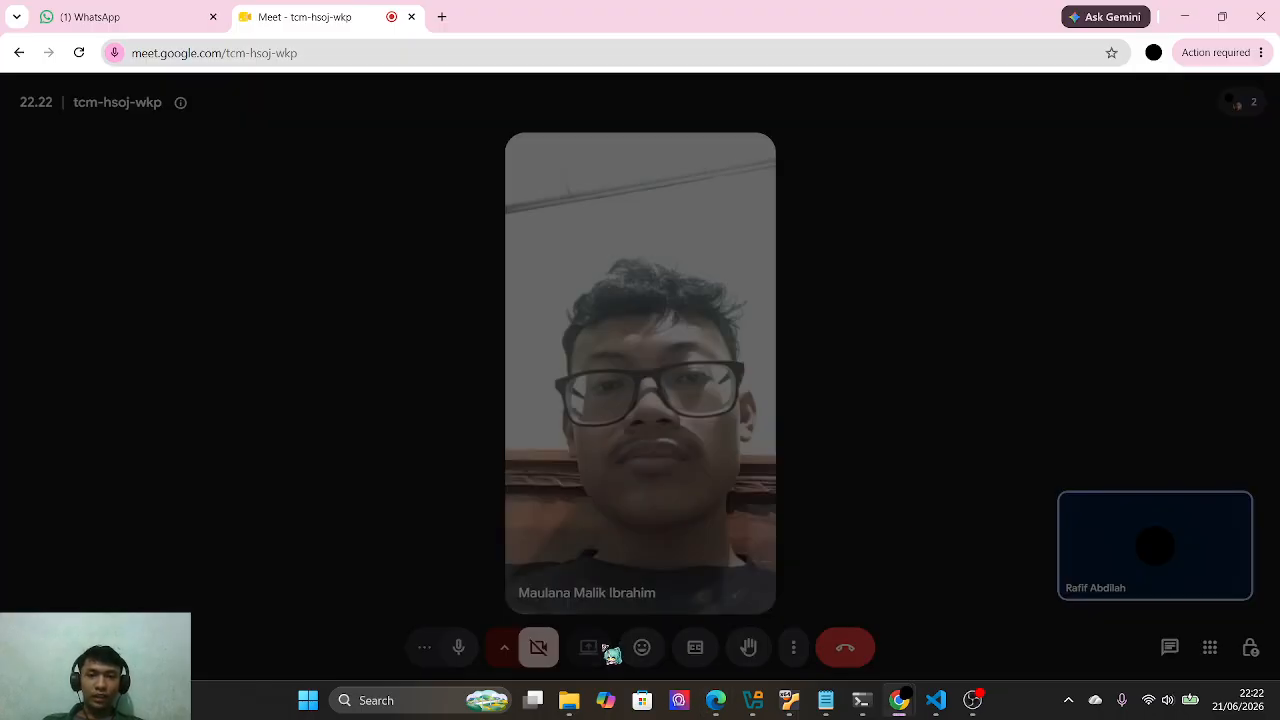
click(598, 648)
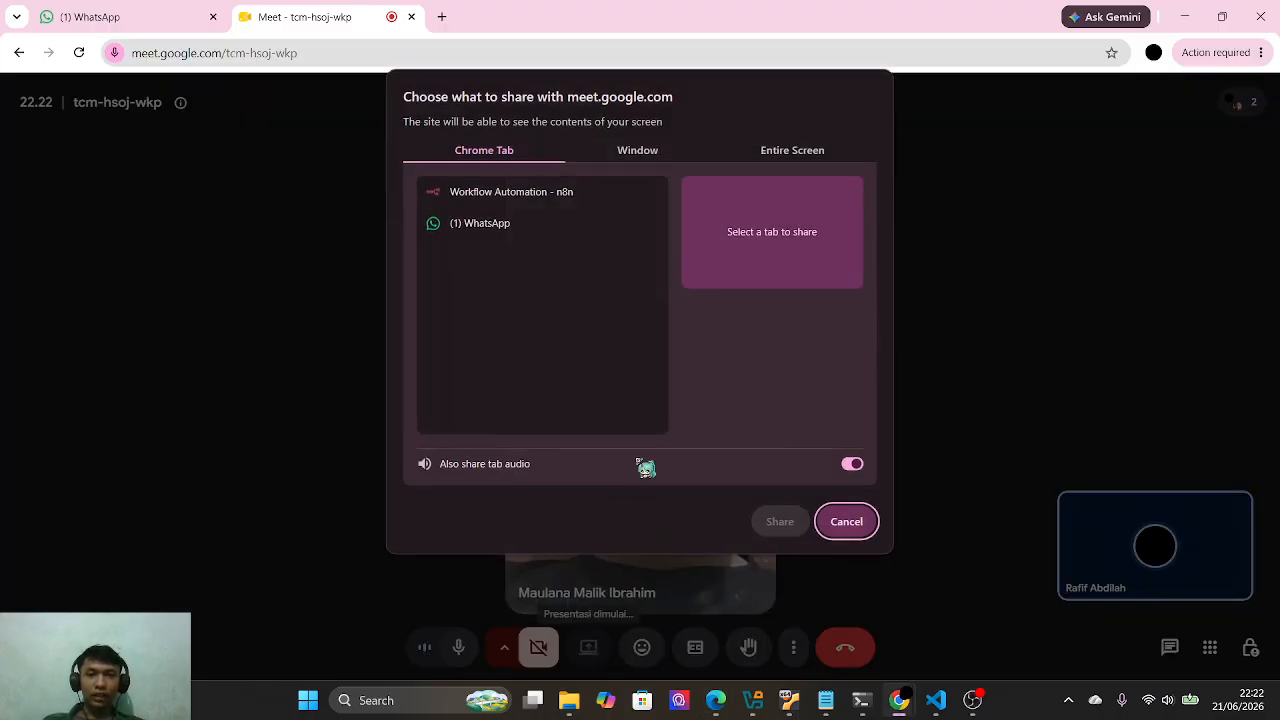
click(816, 160)
click(527, 265)
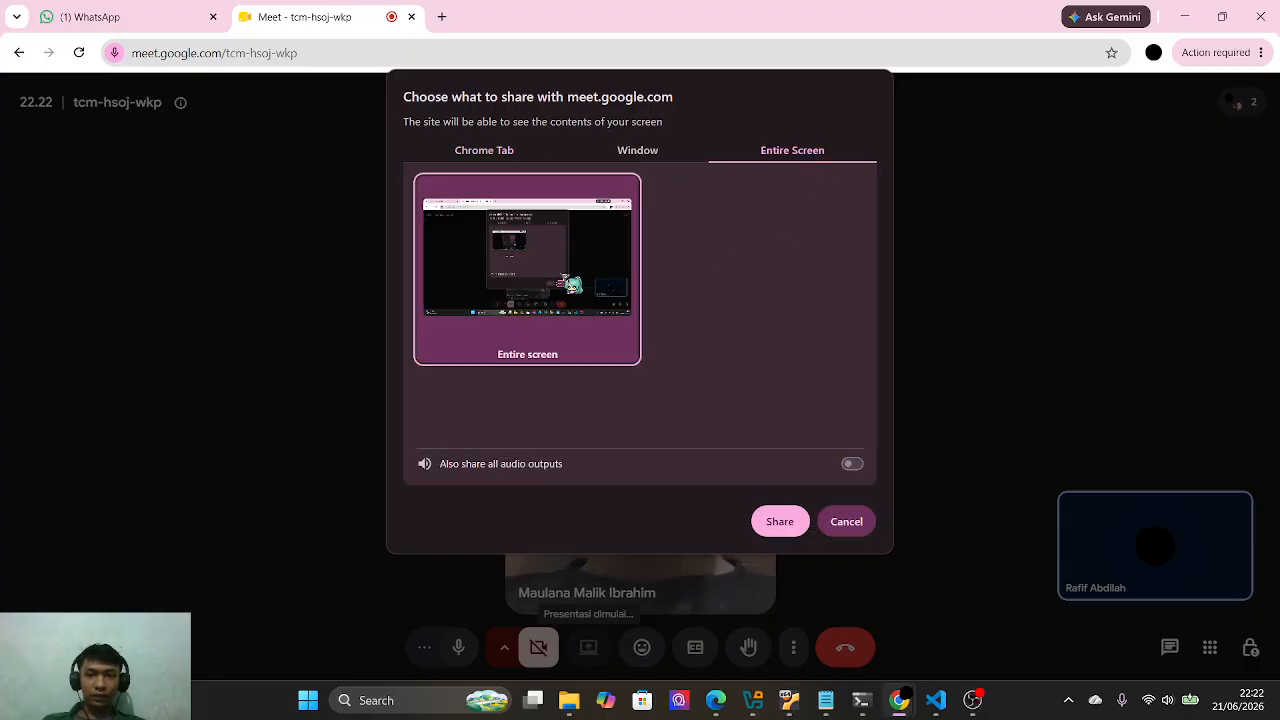
click(778, 521)
- Switch to the n8n window with the WORKFLOW RT SLS workflow
key(alt+Tab)
key(alt+Tab)
key(alt+Tab)
key(alt+Tab)
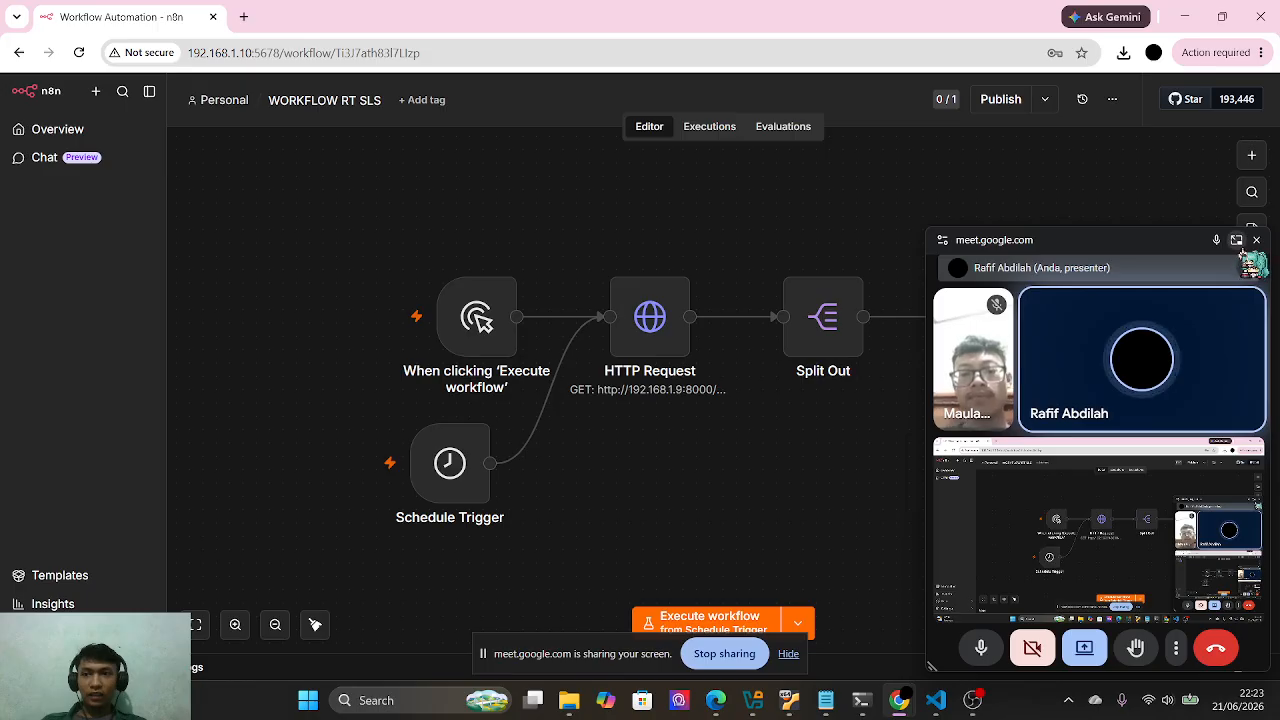
key(alt+Tab)
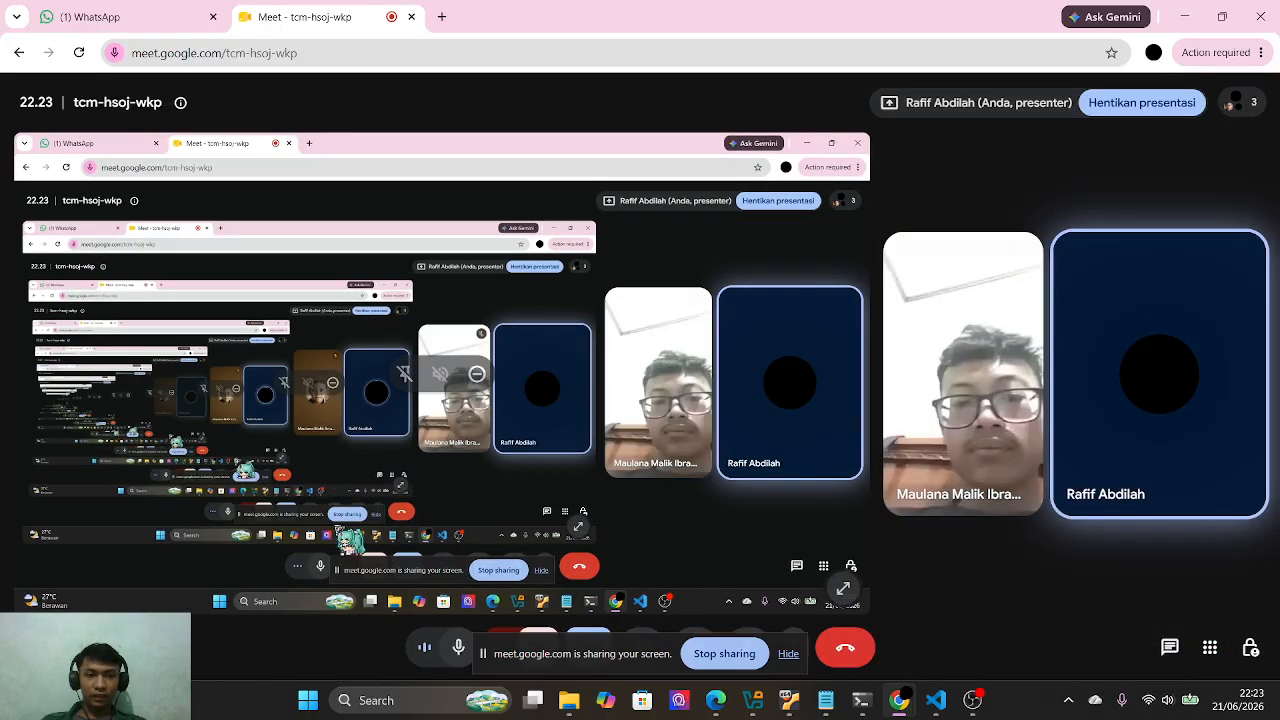
key(alt+Tab)
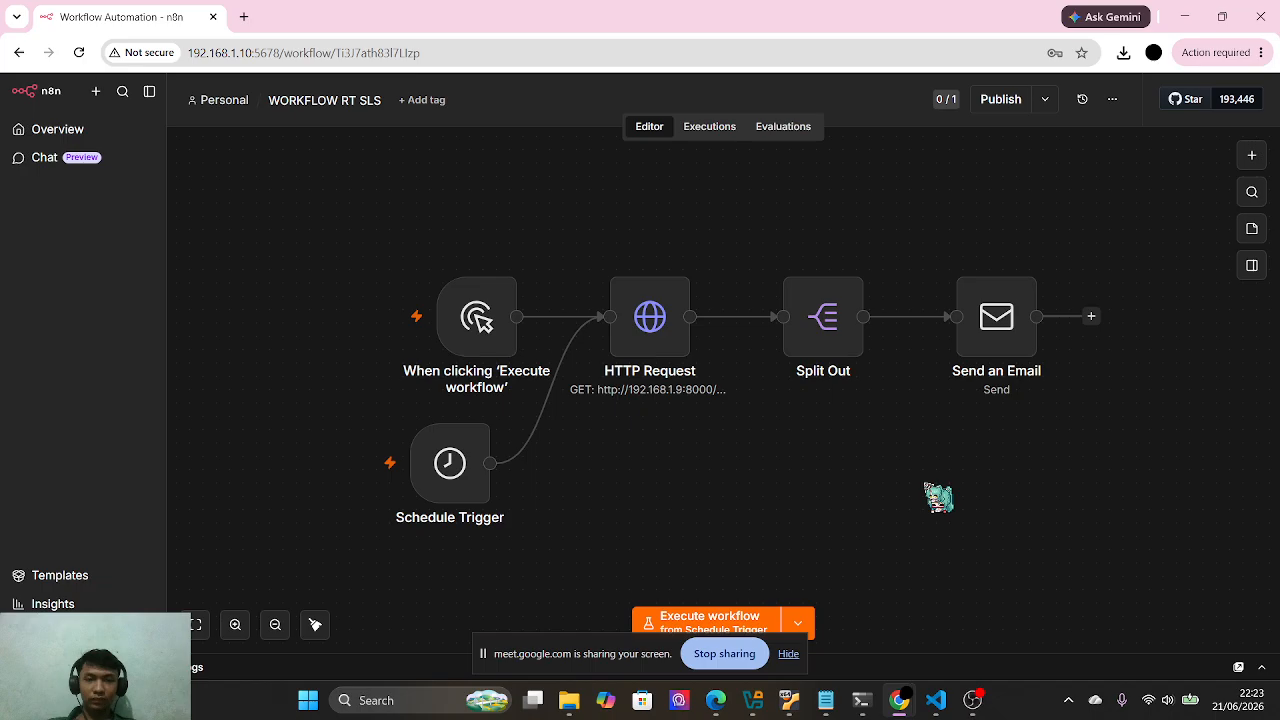
- Open the Schedule Trigger node, review its trigger rules, and return to the workflow canvas
mouse_move(465, 480)
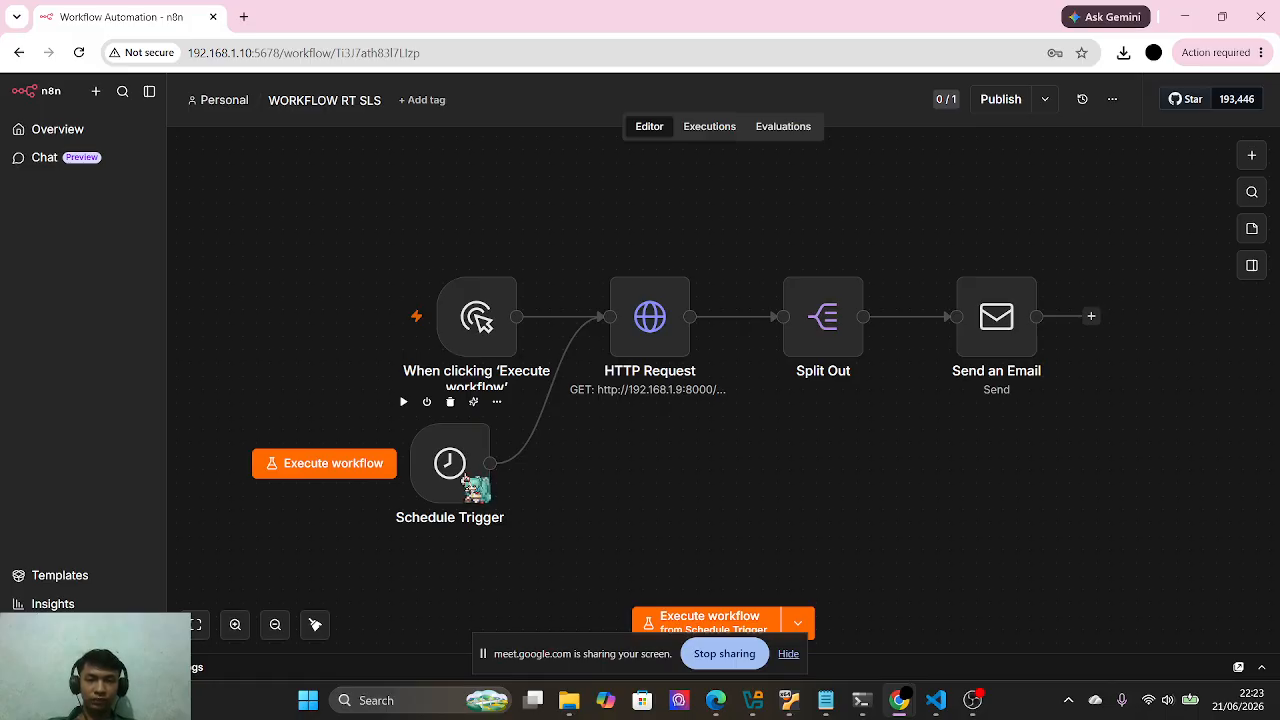
double_click(450, 463)
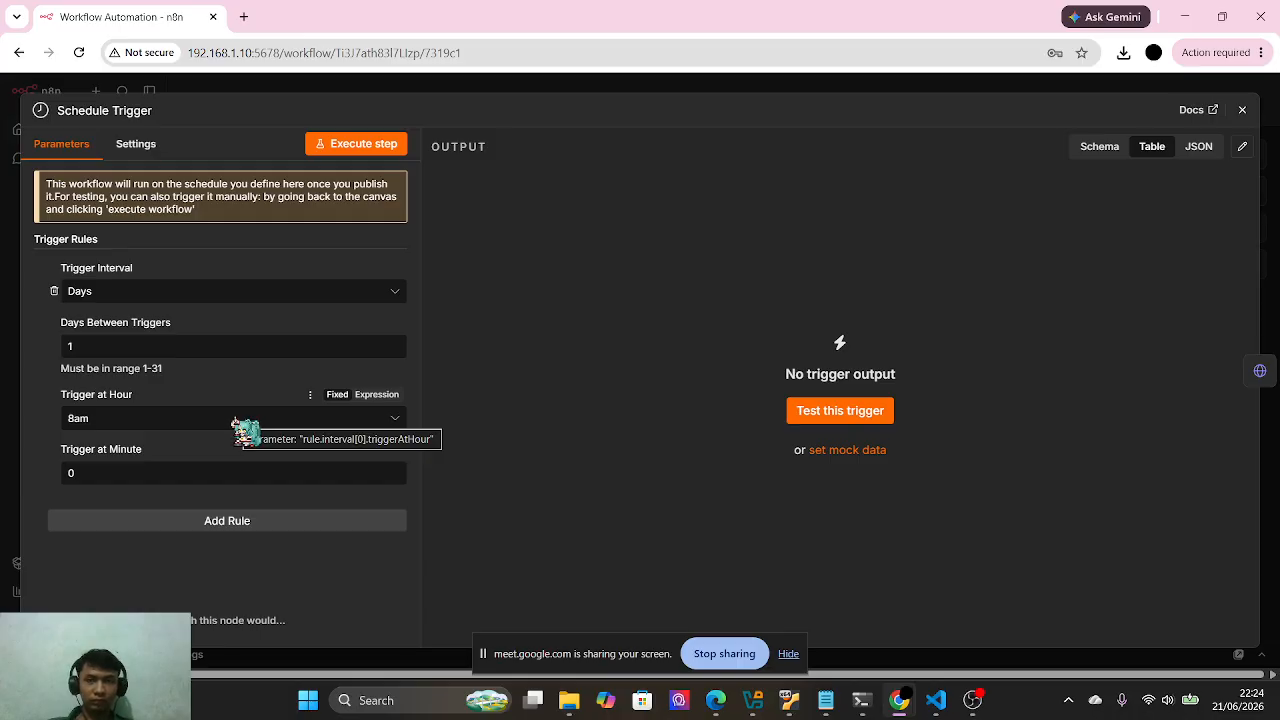
click(1242, 110)
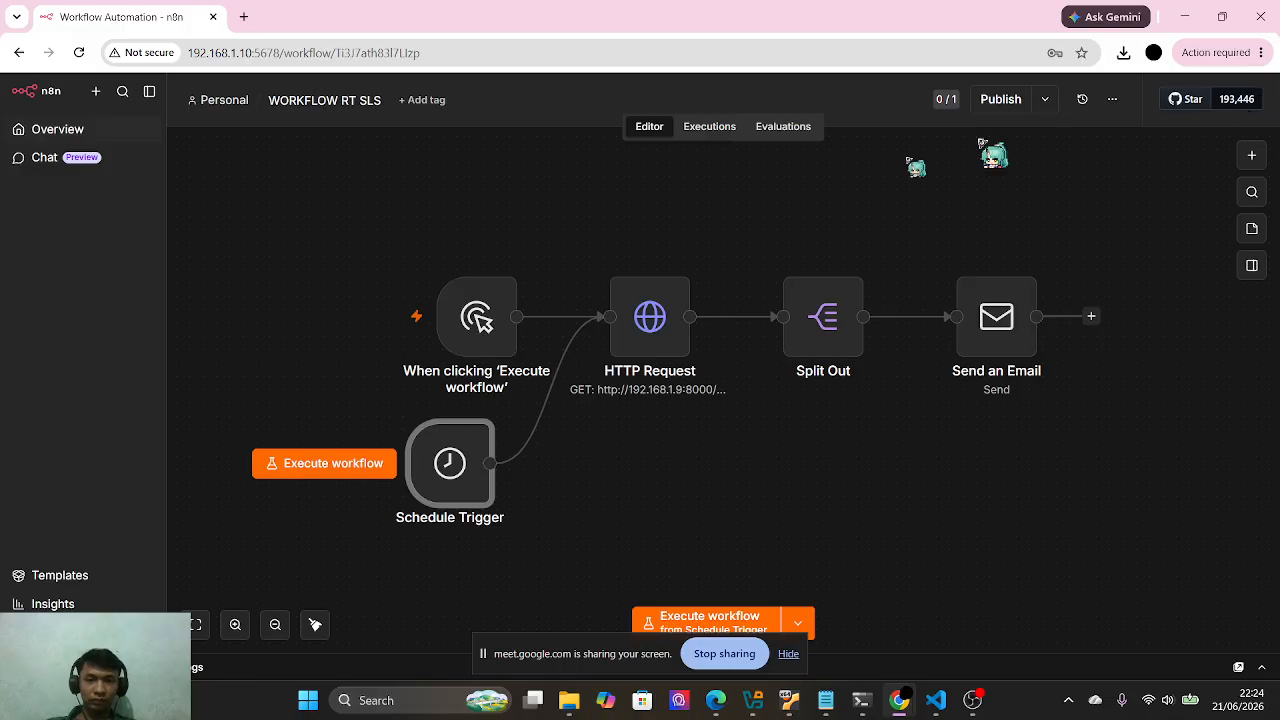
- Examine the HTTP Request node's method, URL and the input fields supplied by the Schedule Trigger
double_click(648, 330)
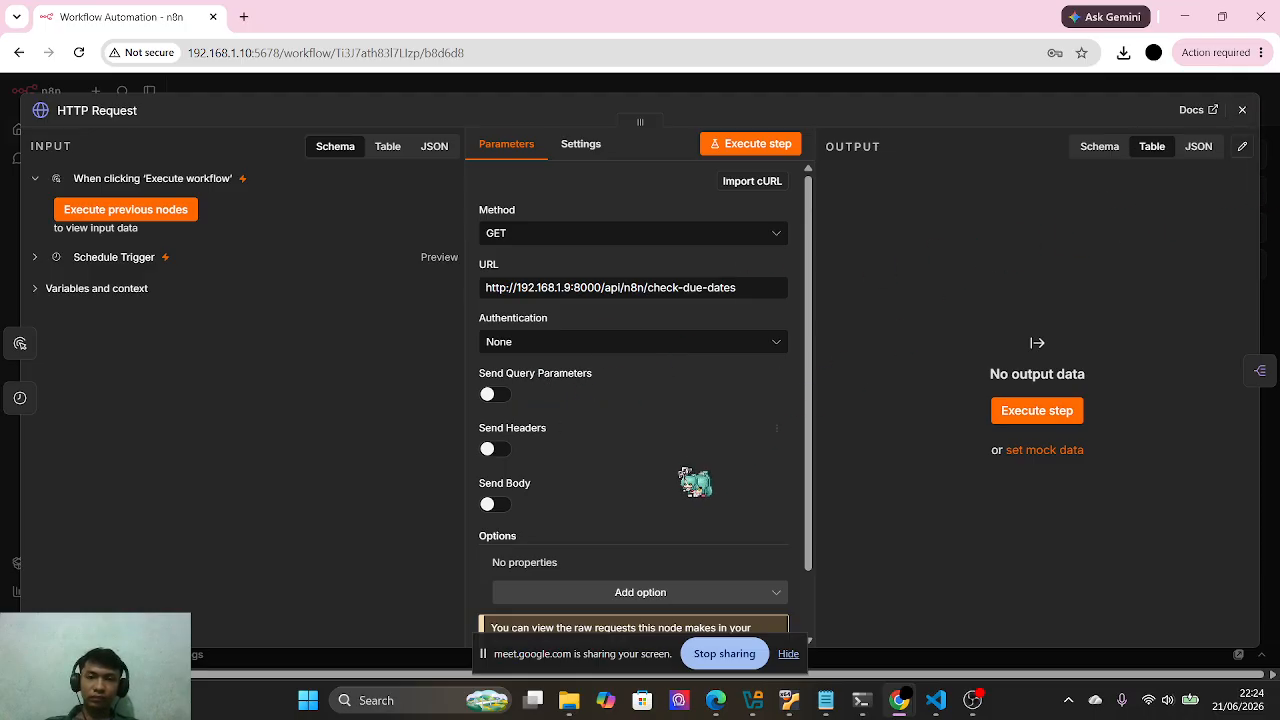
scroll(680, 534, down, 2)
scroll(677, 531, up, 2)
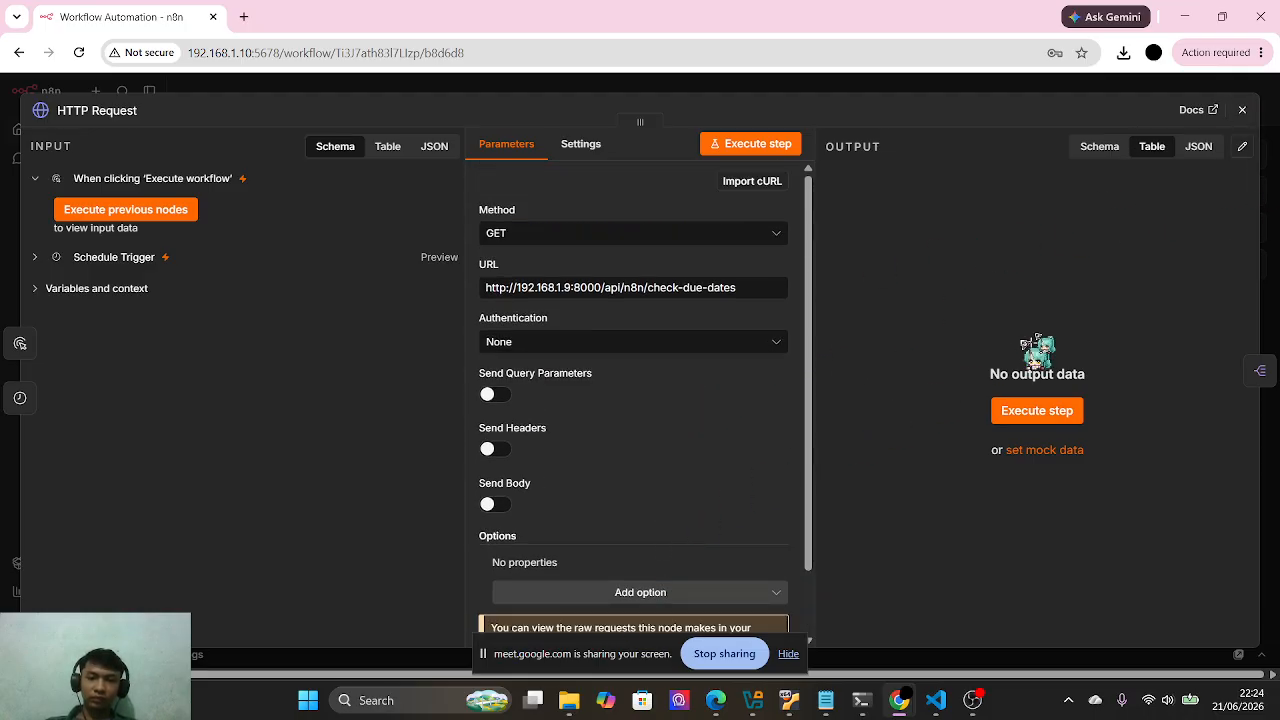
click(1243, 110)
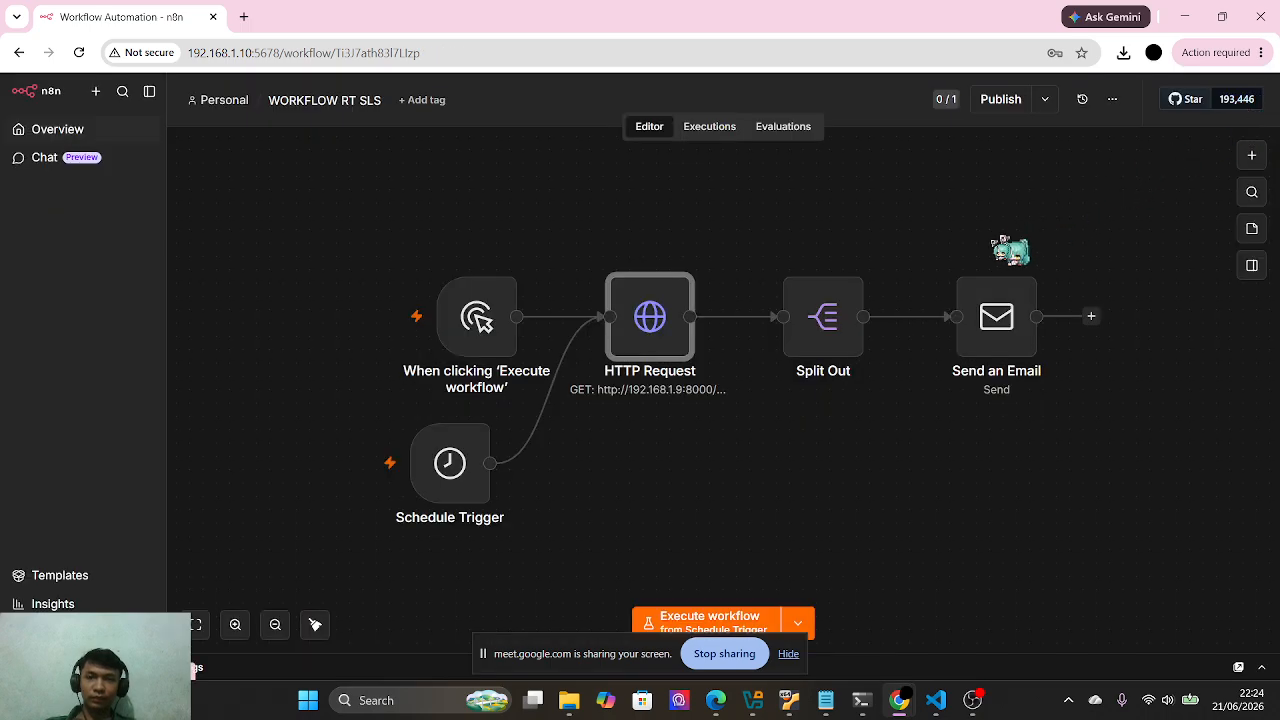
double_click(660, 342)
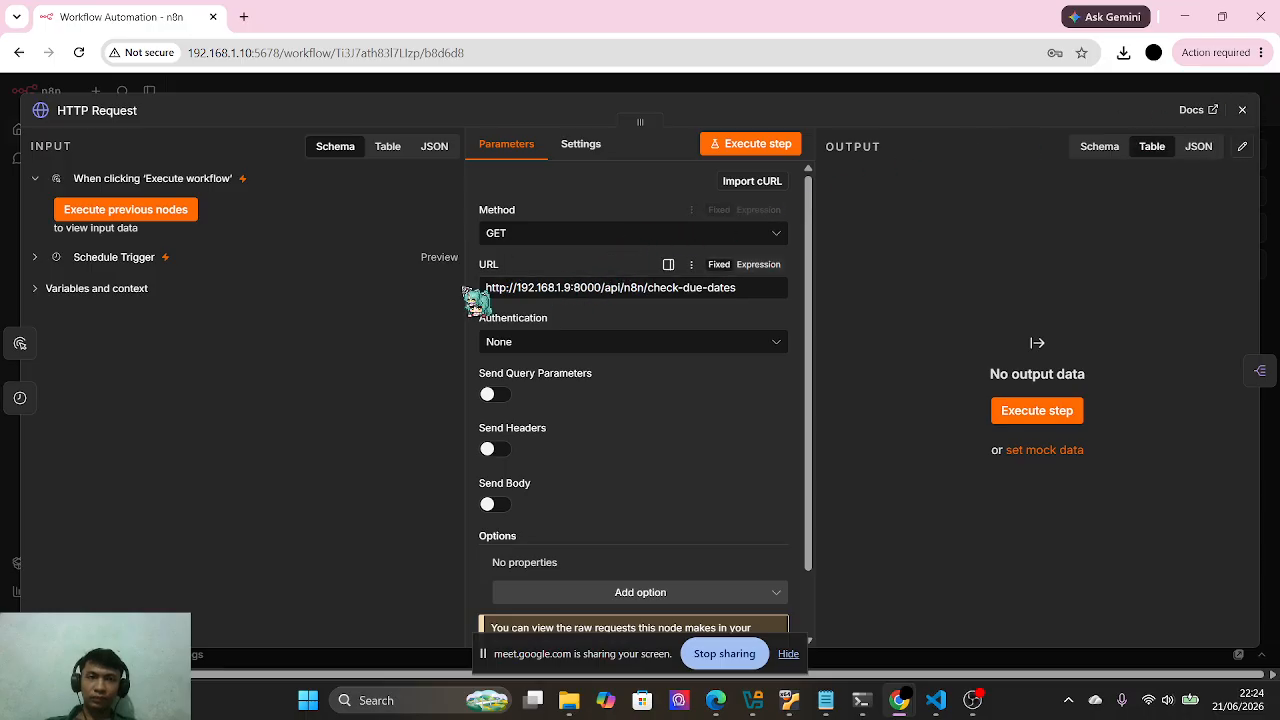
click(36, 257)
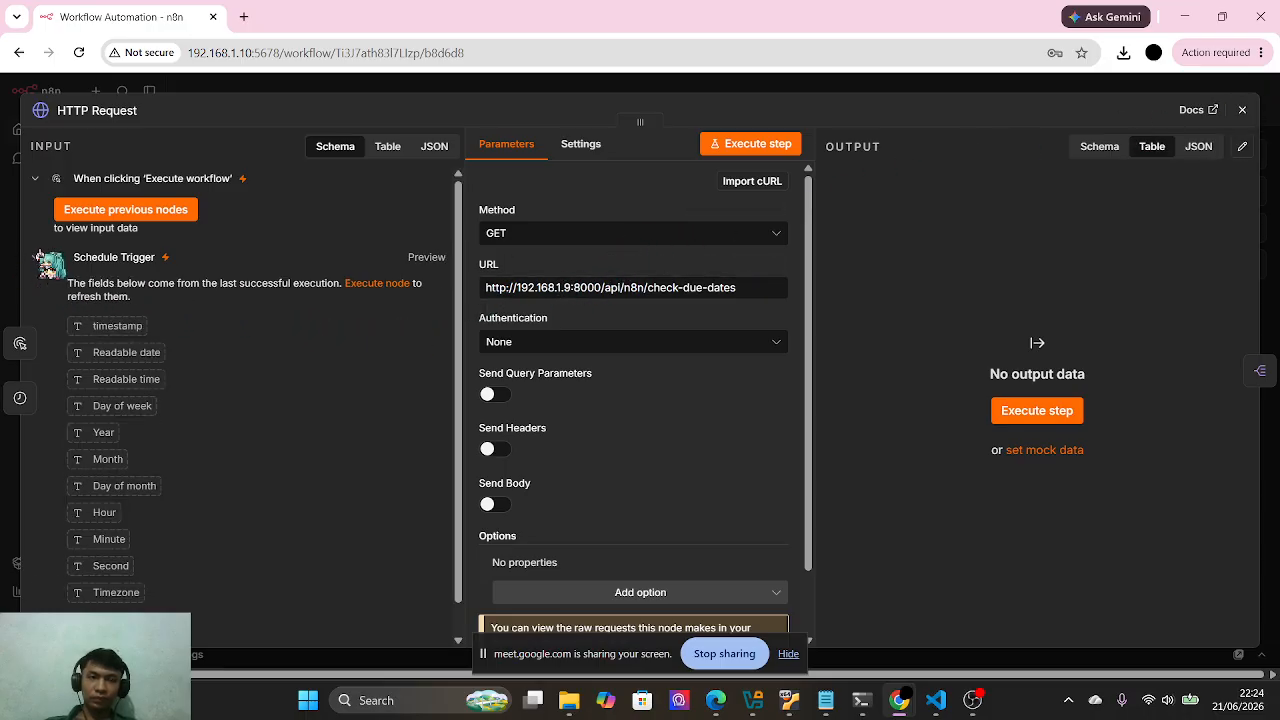
scroll(209, 490, down, 1)
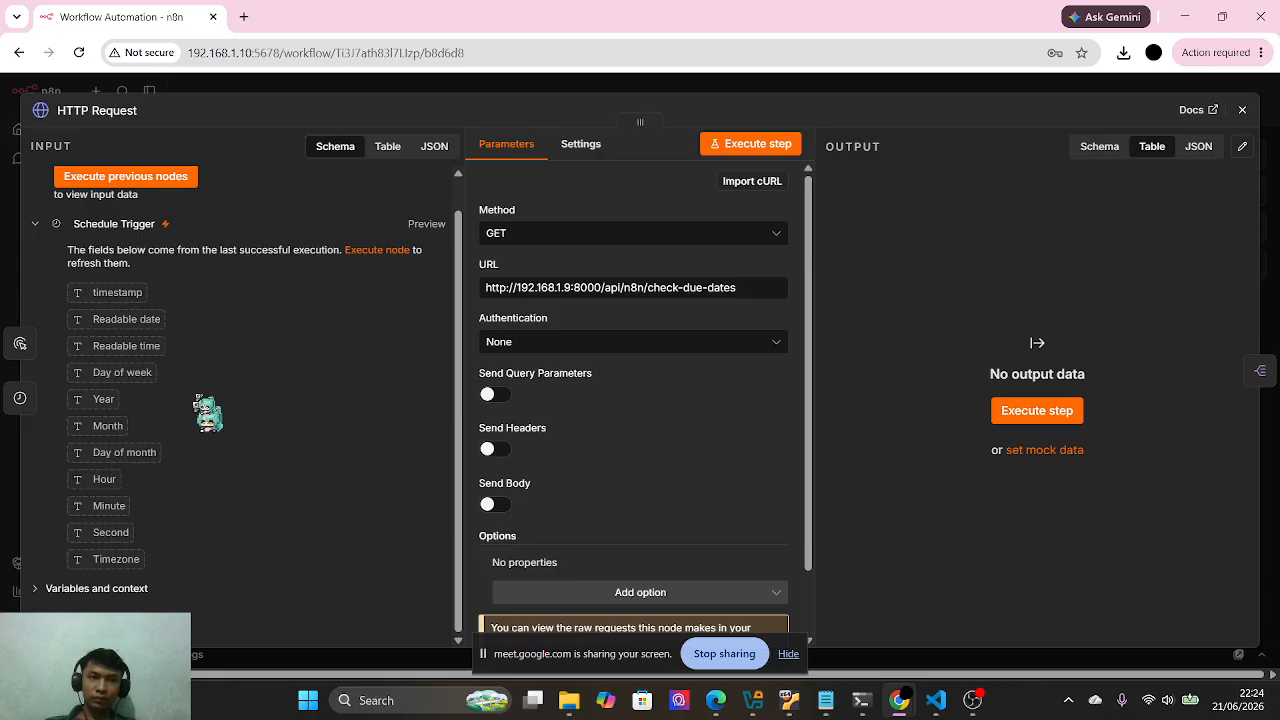
scroll(254, 470, up, 1)
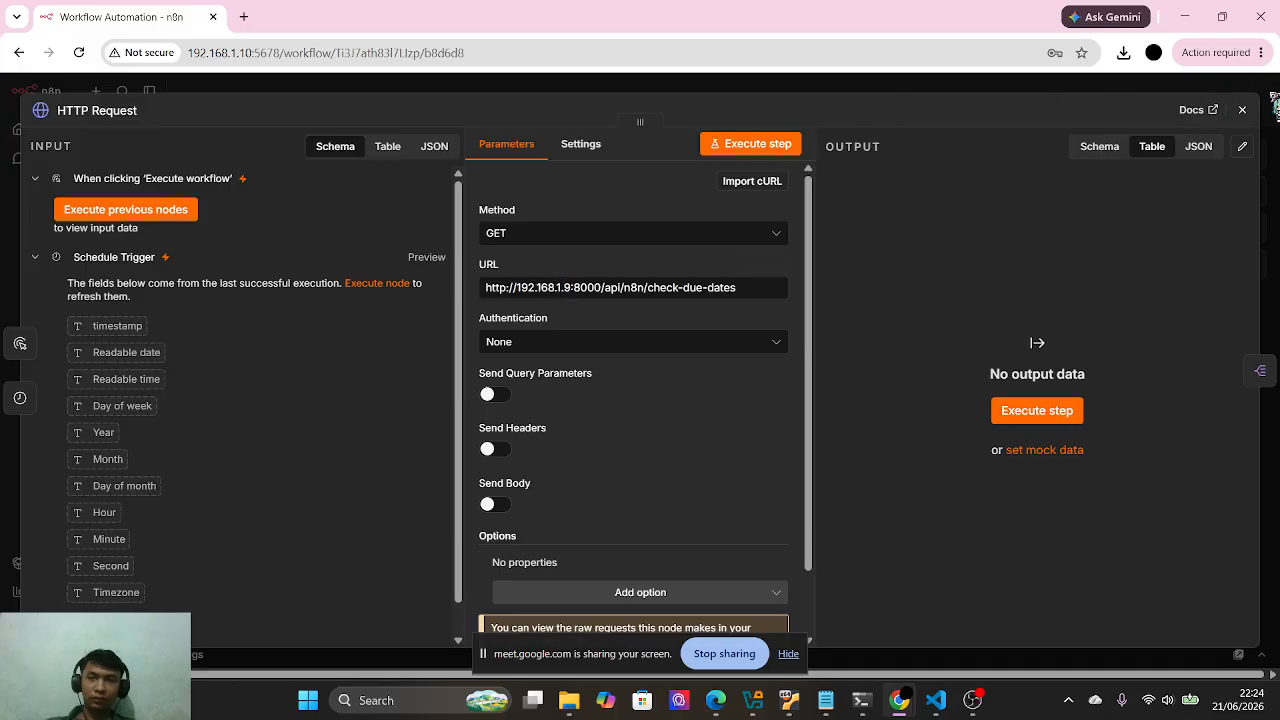
click(1242, 110)
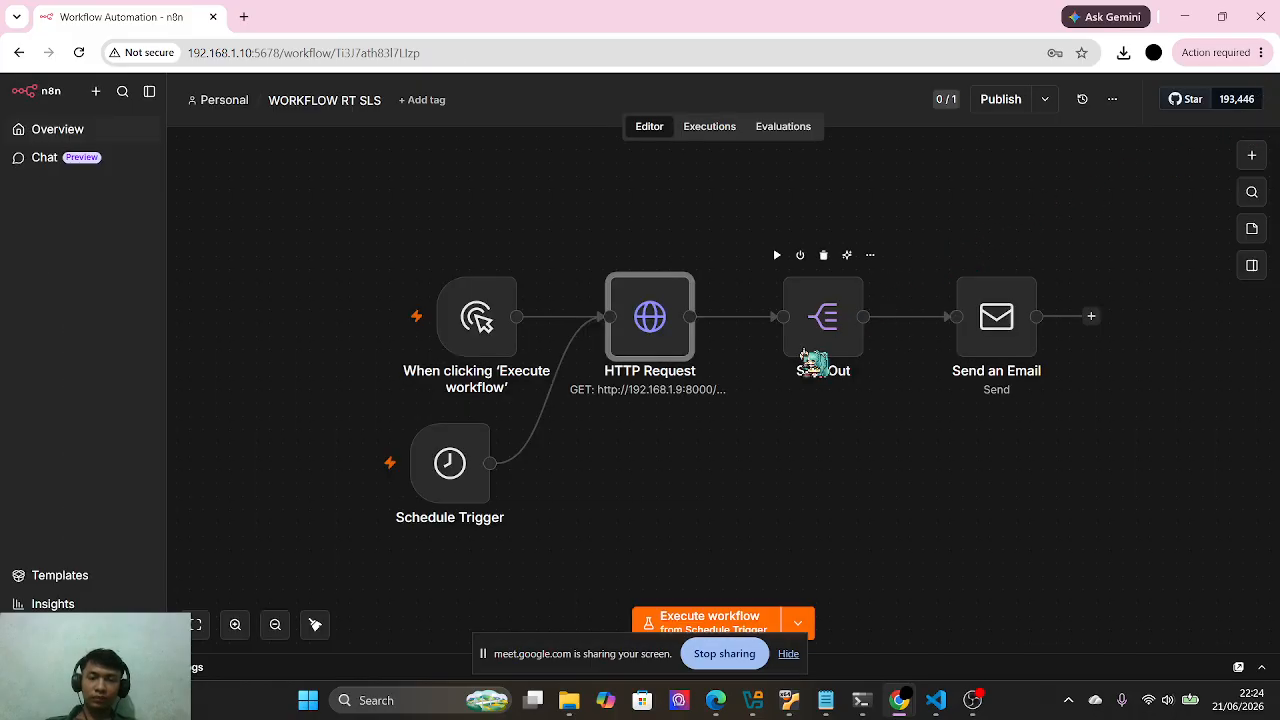
- Examine the Split Out node's field to split out and its HTTP Request input fields
double_click(813, 362)
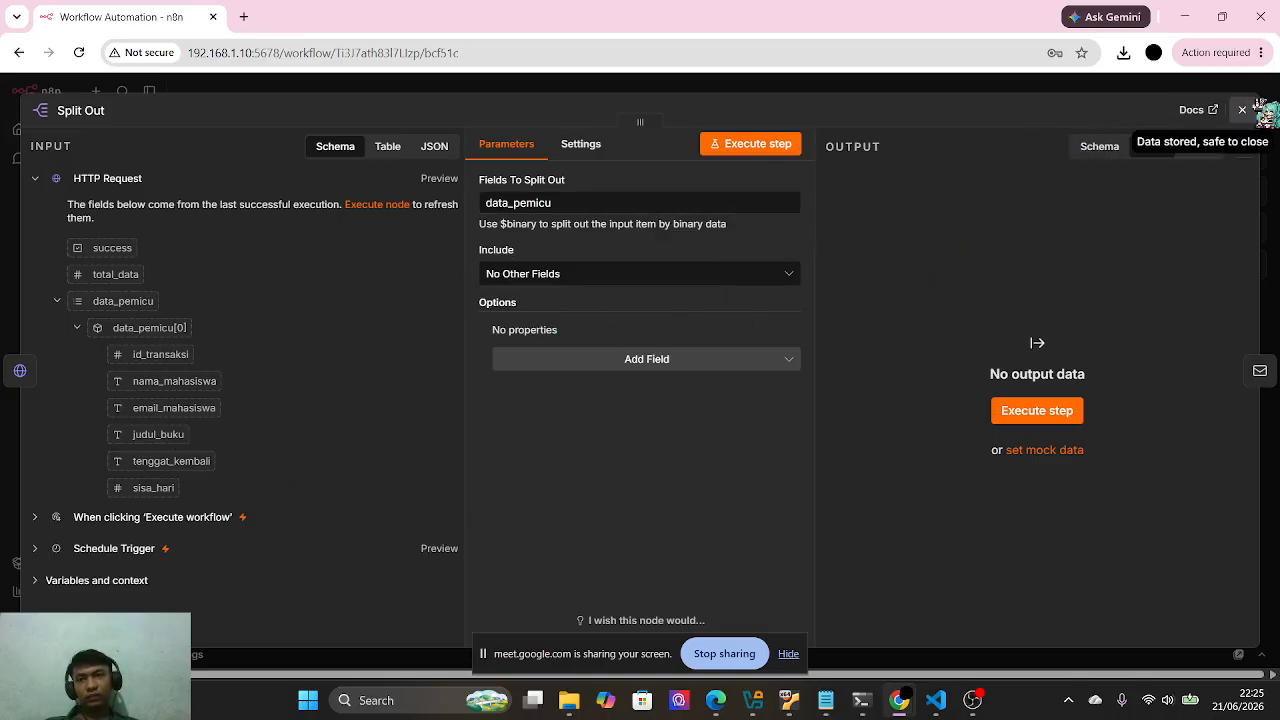
click(1242, 110)
- Examine the Send an Email node's credential, sender, recipient, subject and message text, including its JSON variables
click(990, 322)
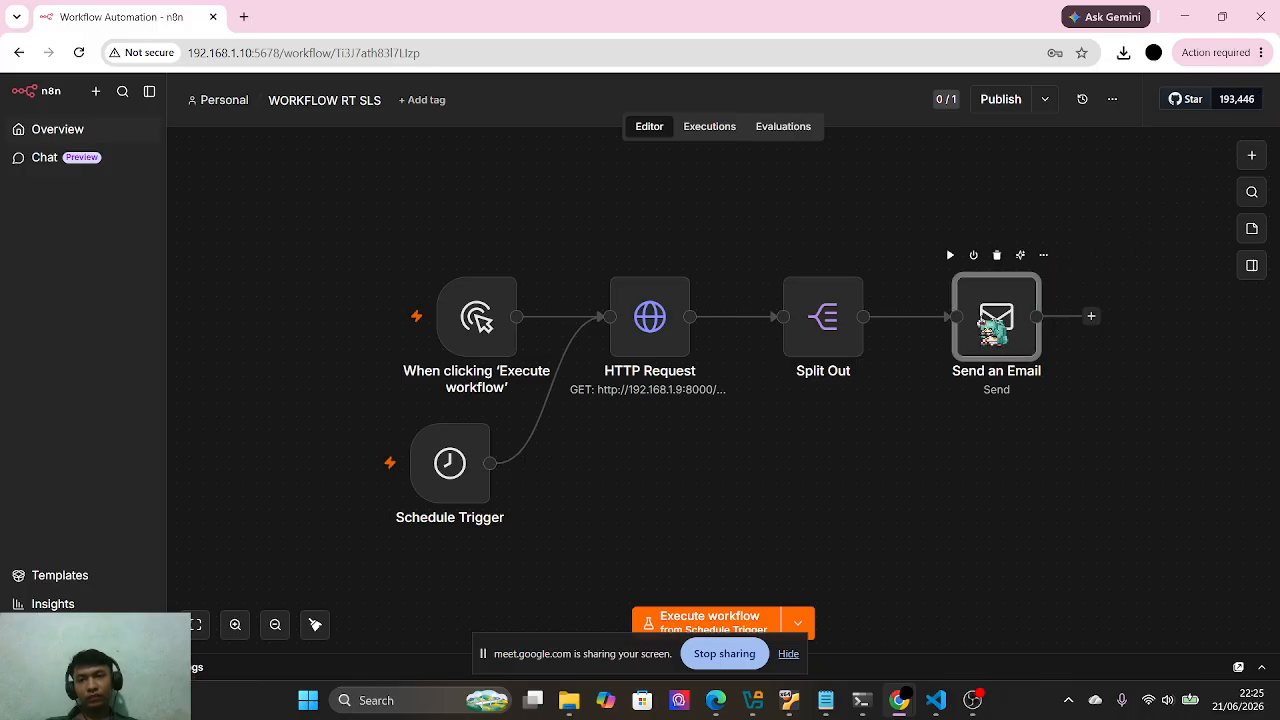
double_click(990, 322)
scroll(556, 476, down, 1)
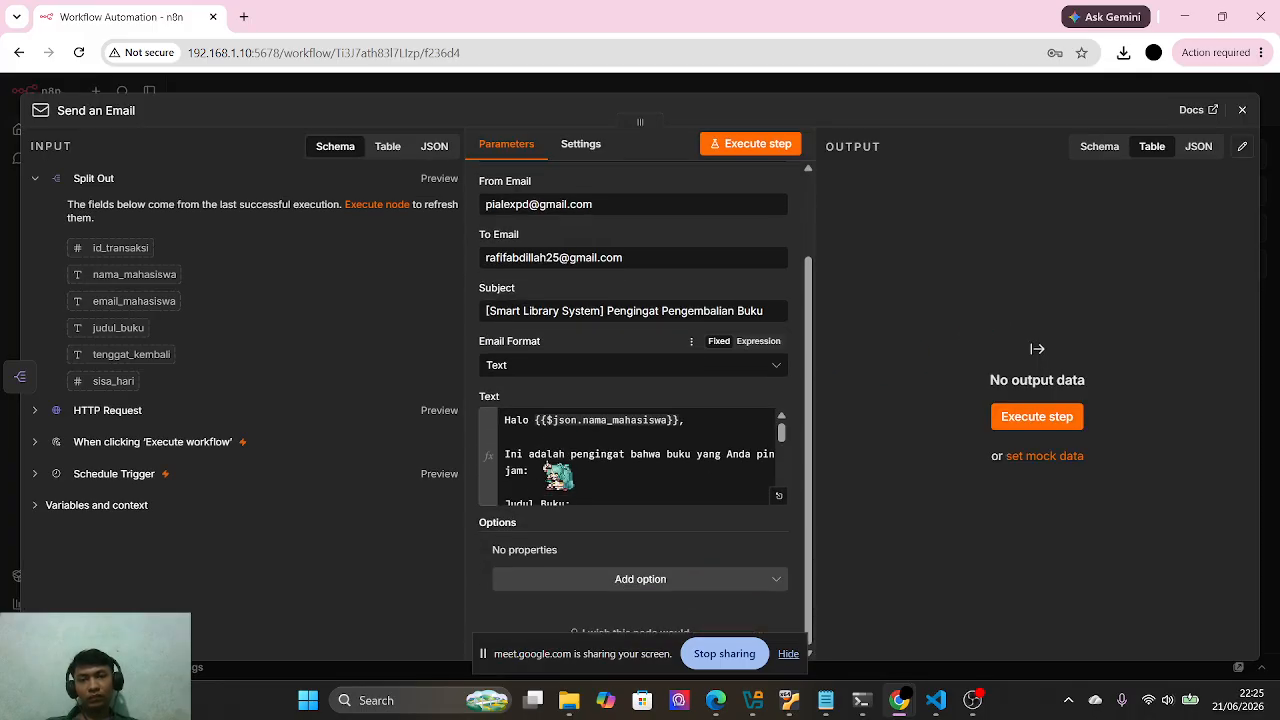
scroll(556, 476, up, 1)
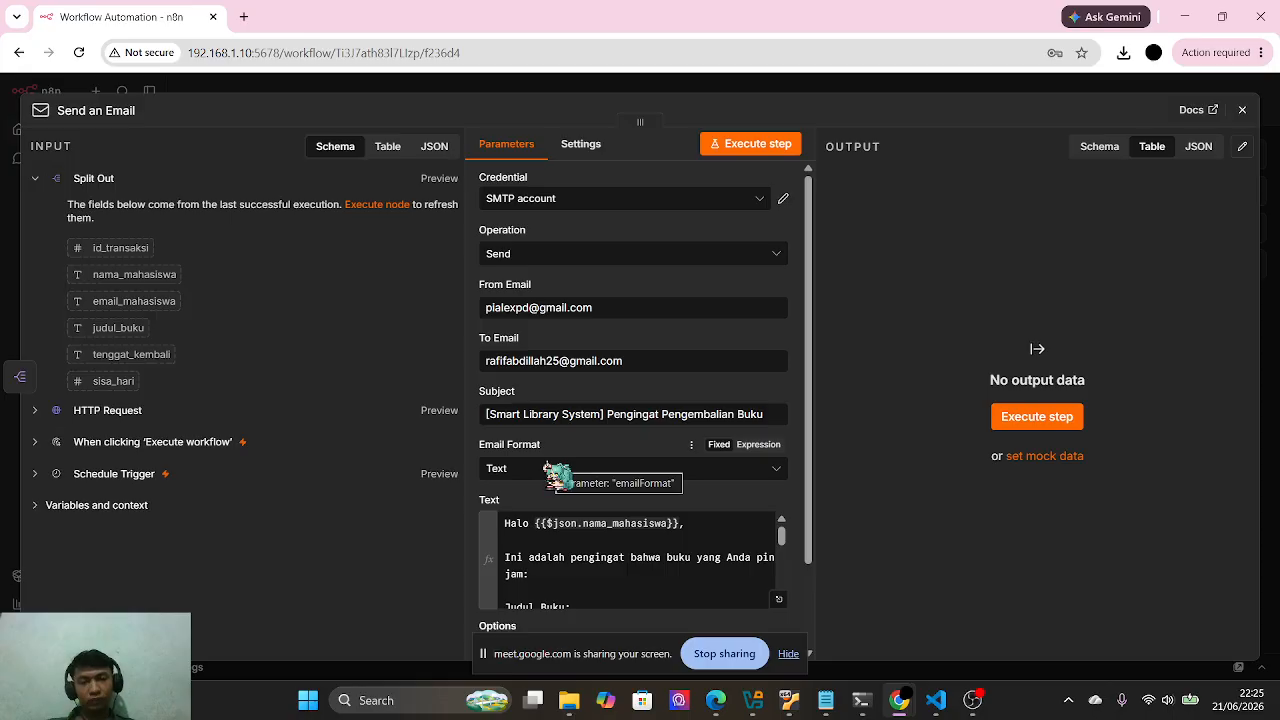
scroll(557, 475, down, 1)
scroll(612, 450, down, 5)
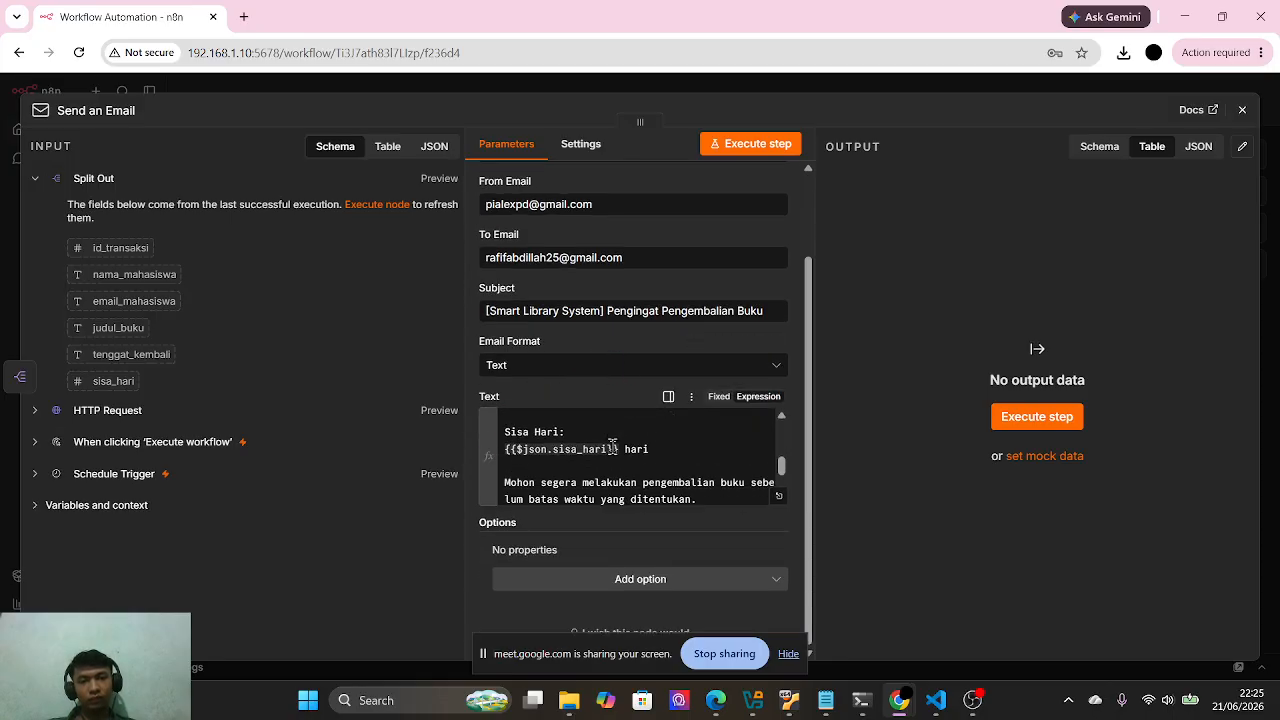
scroll(612, 445, up, 5)
scroll(666, 251, up, 1)
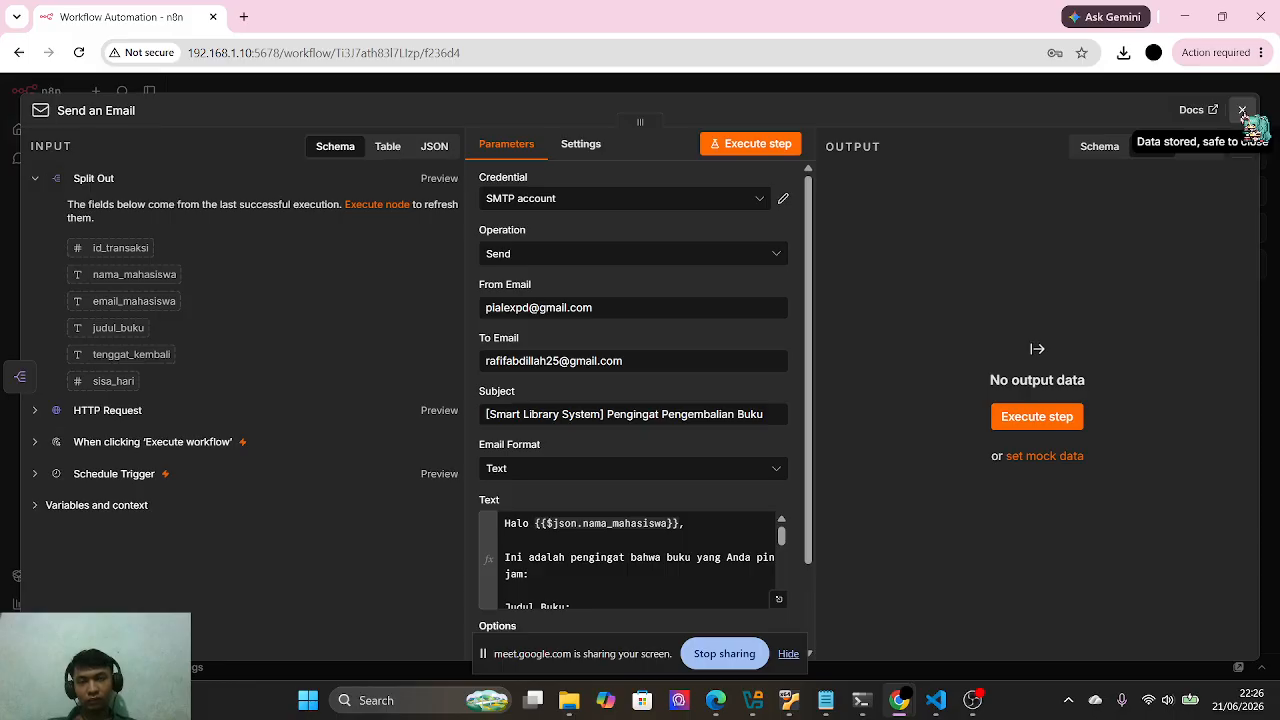
scroll(630, 346, down, 2)
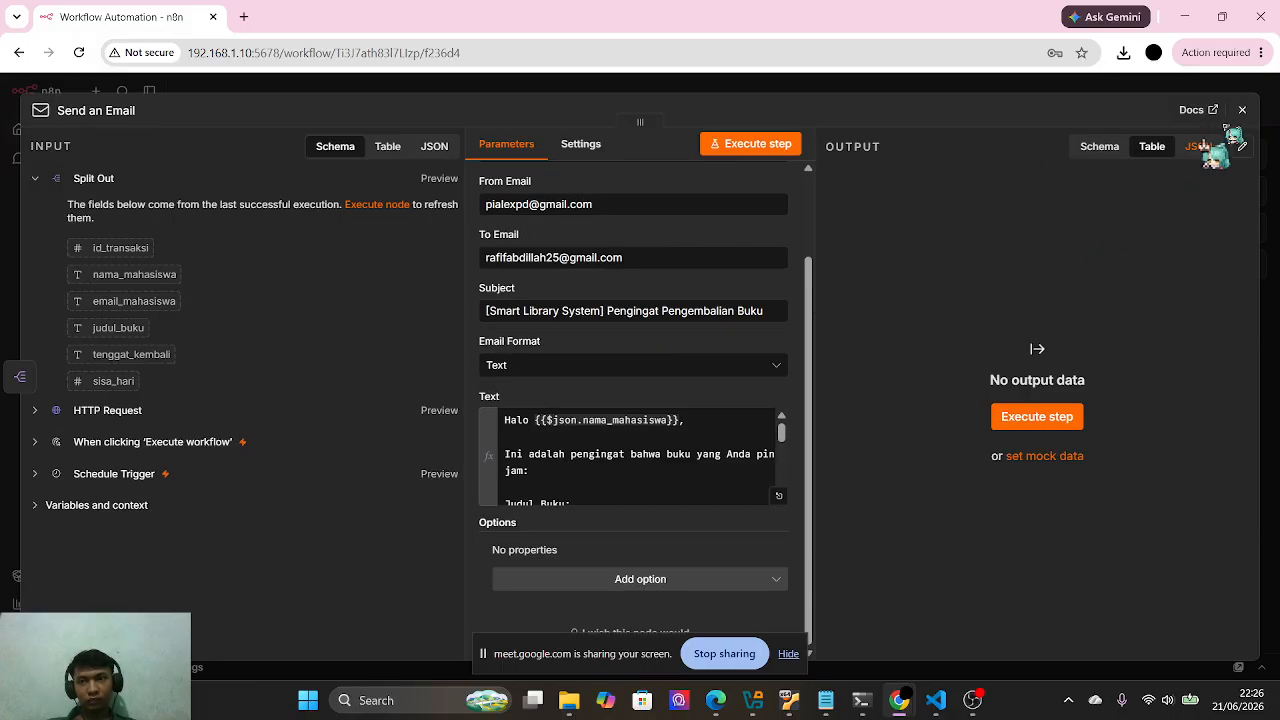
click(1244, 110)
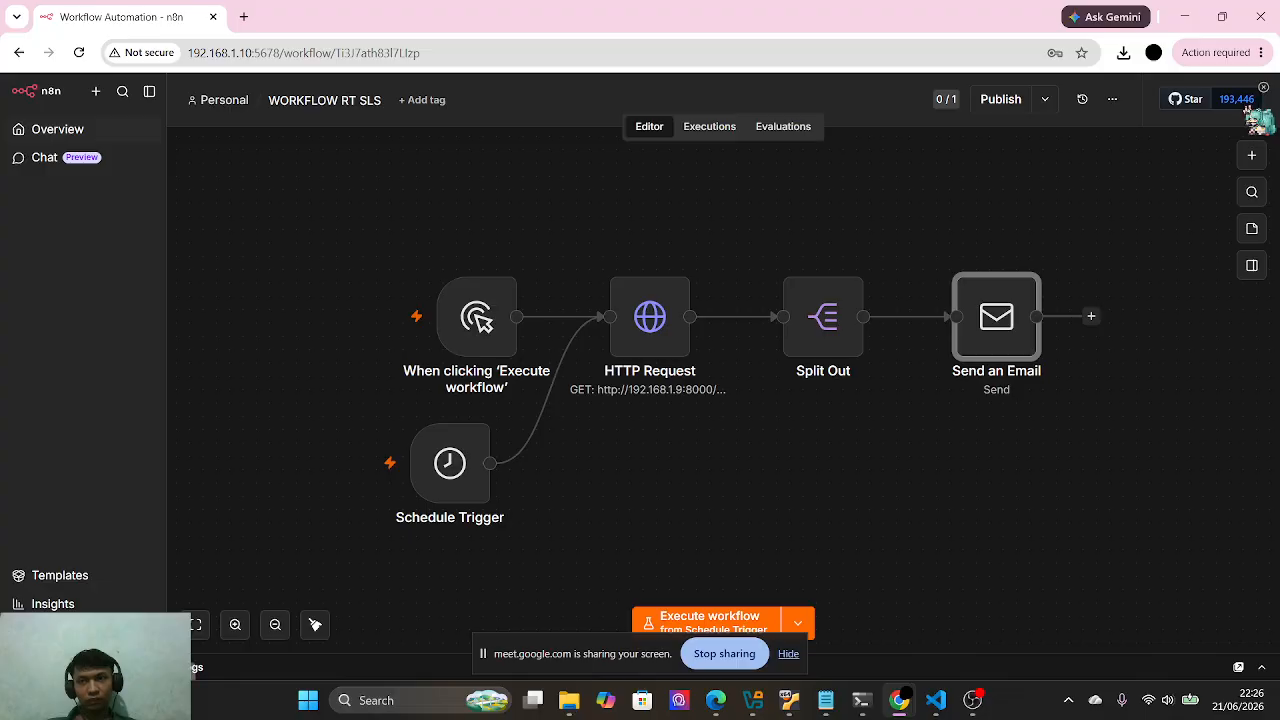
double_click(1025, 340)
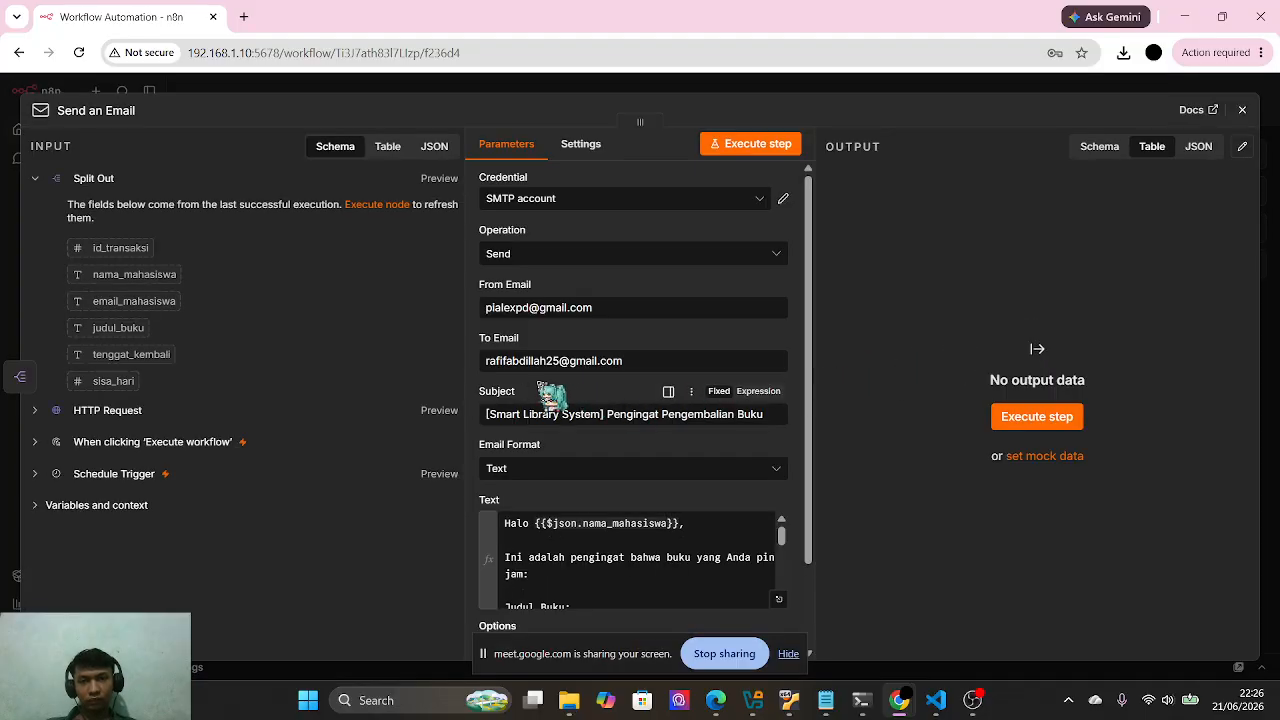
click(1242, 111)
key(alt+Tab)
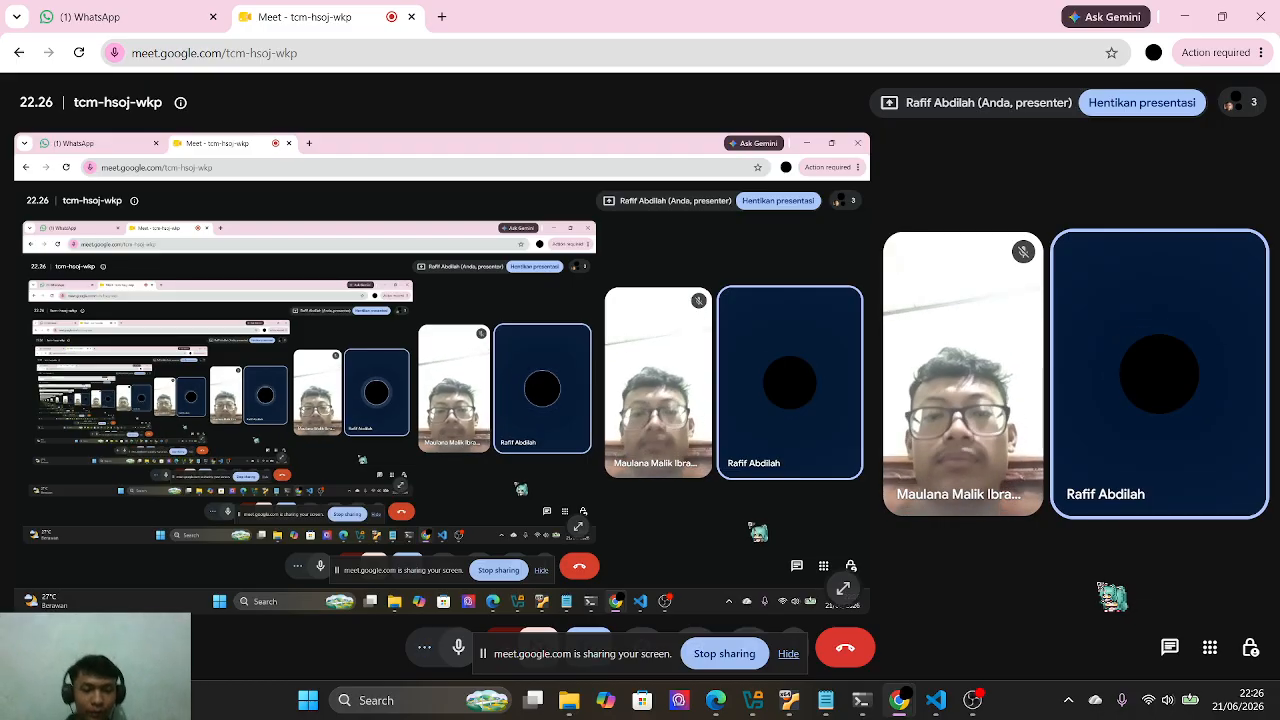
key(alt+Tab)
key(alt+Tab)
key(alt+Tab)
key(alt+Tab)
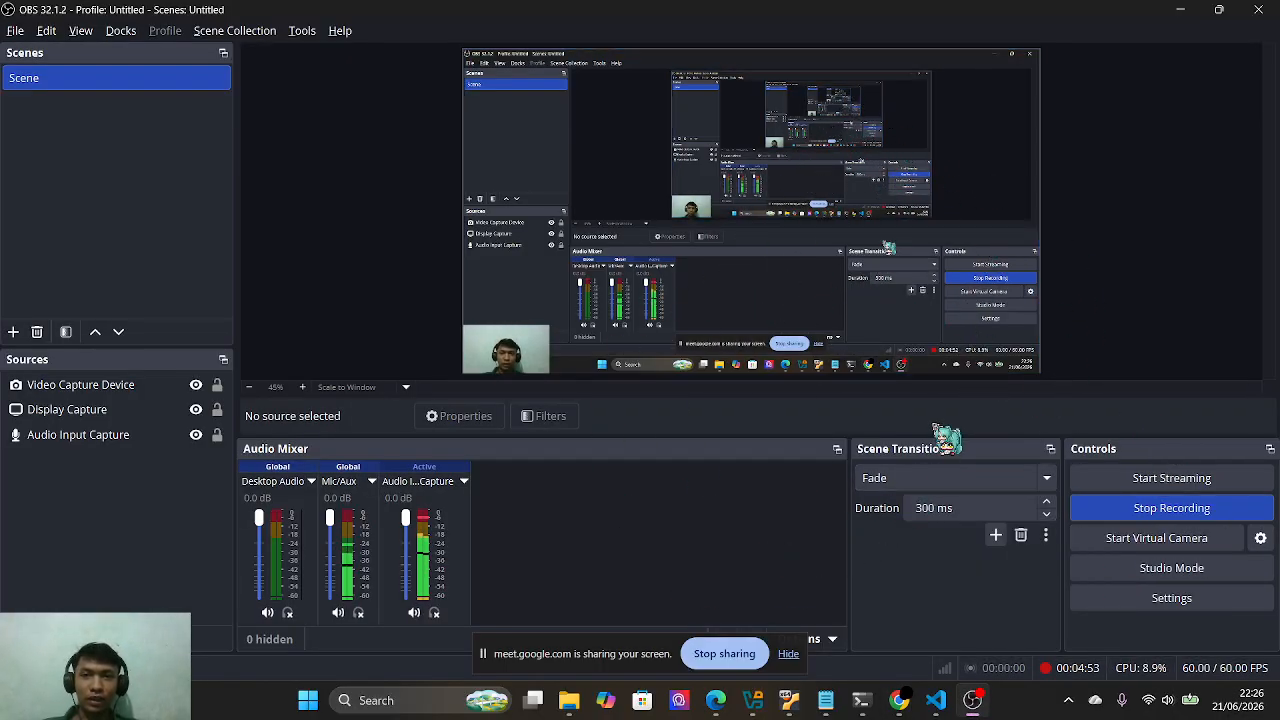
key(alt+Tab)
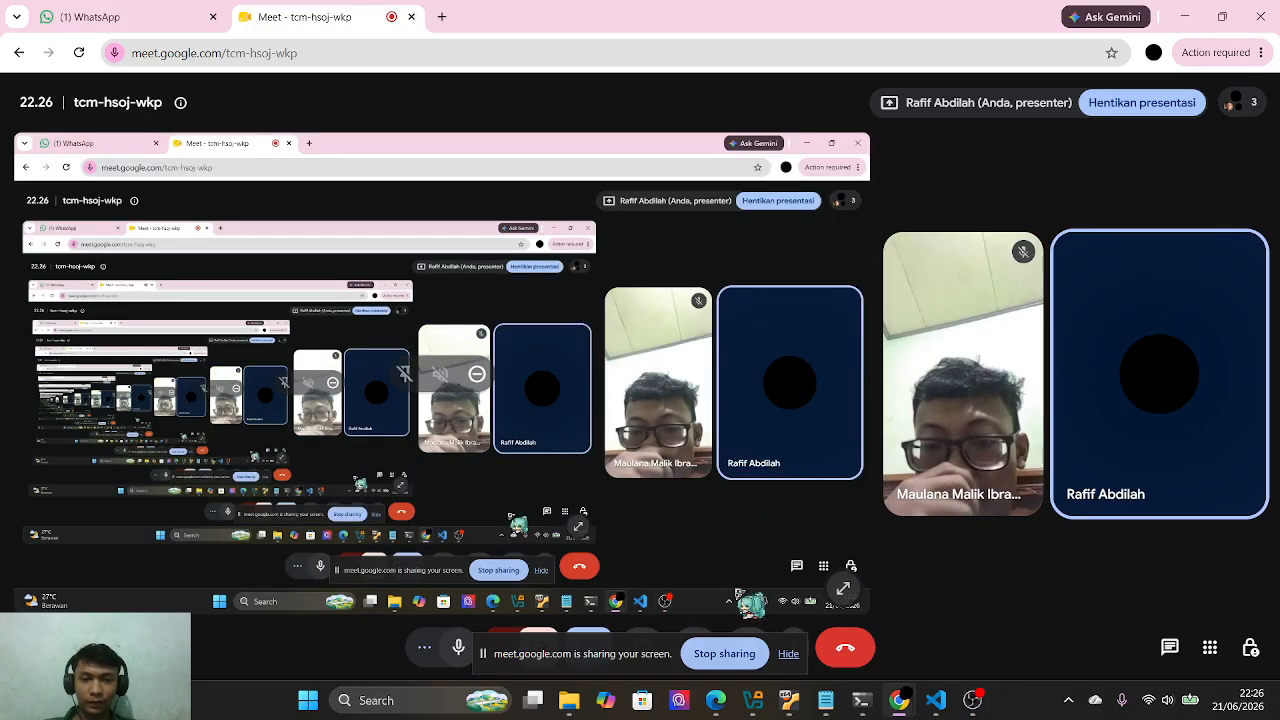
key(alt+Tab)
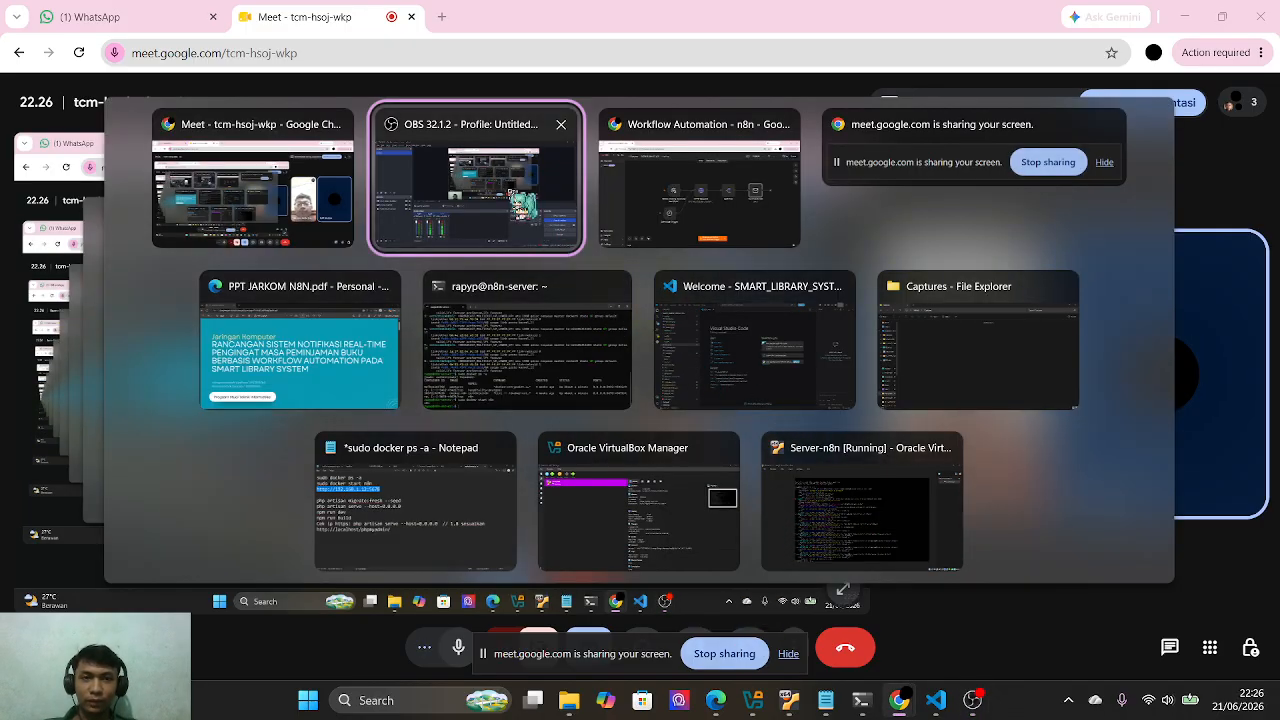
key(alt+Tab)
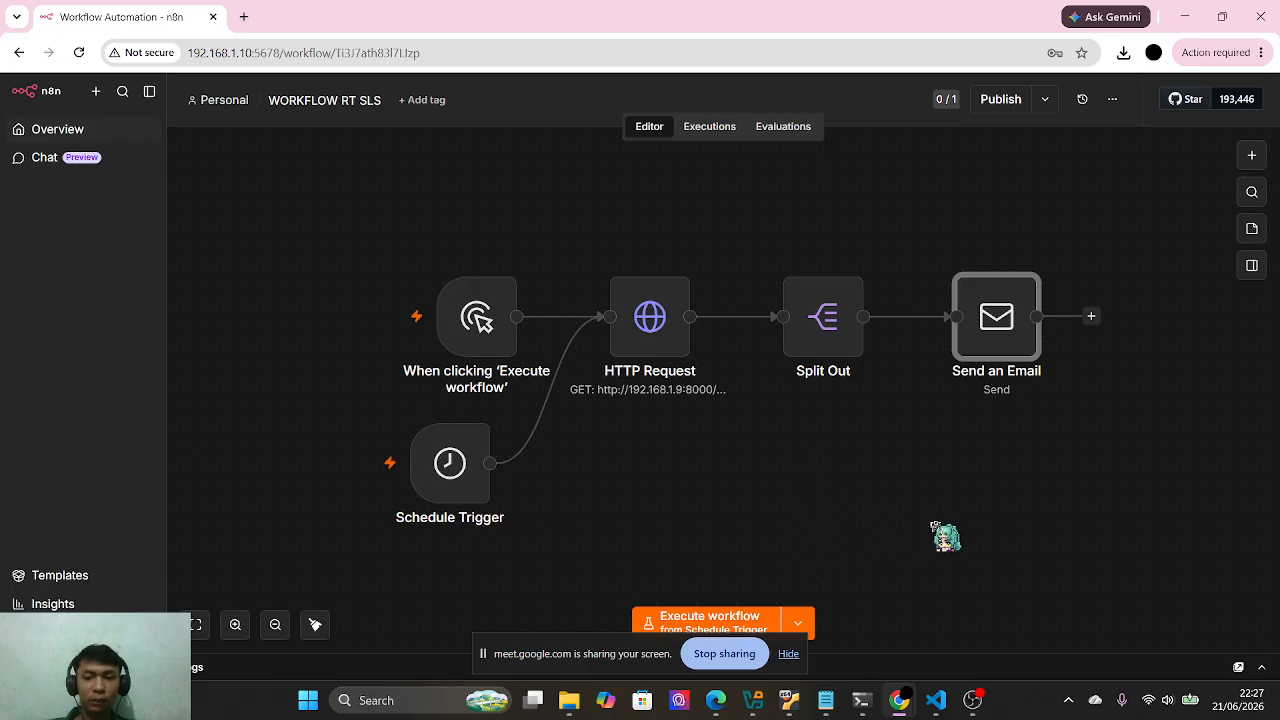
- Switch to the n8n server's terminal and list all Docker containers with sudo docker ps -a, entering the sudo password
click(862, 700)
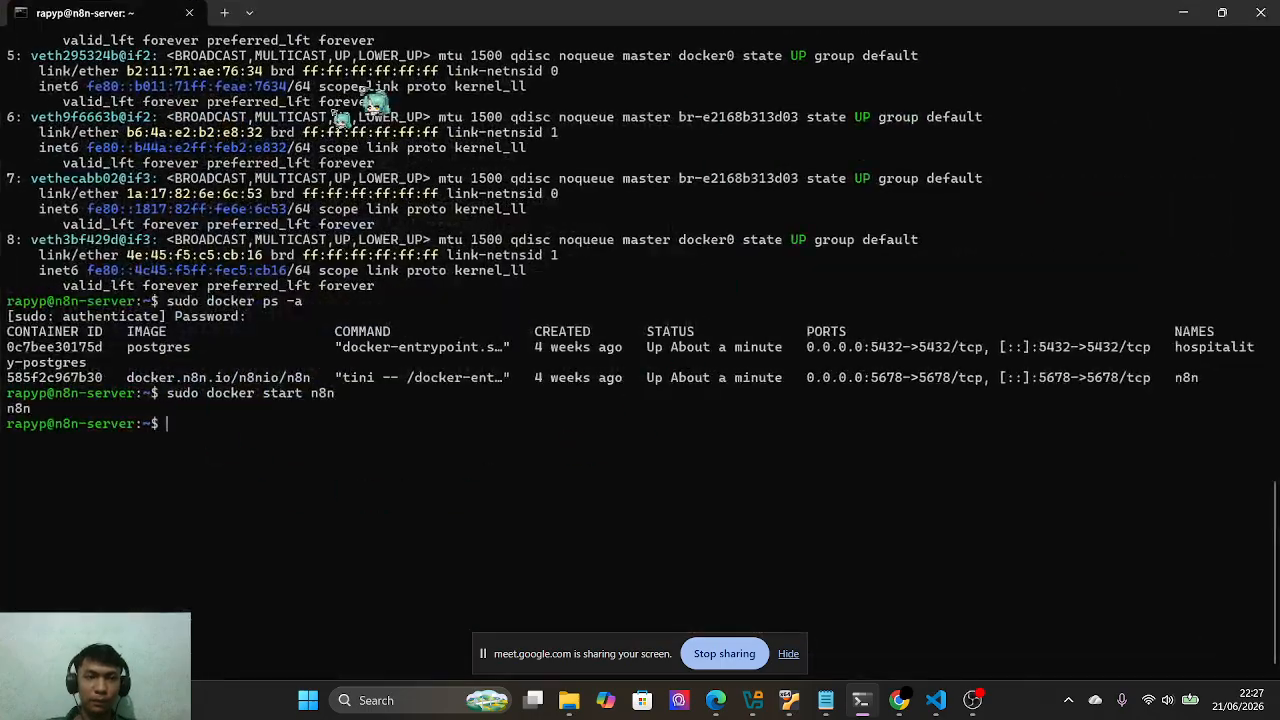
scroll(537, 464, up, 1)
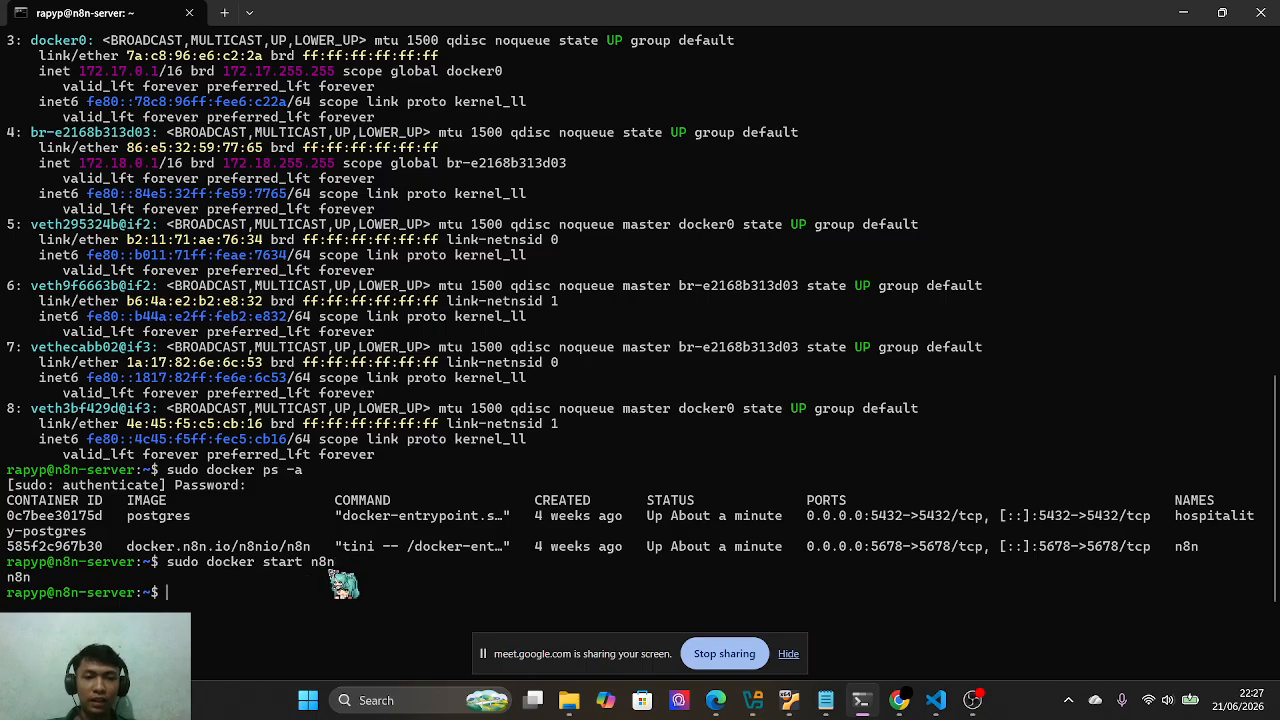
text(sudo docker ps -a)
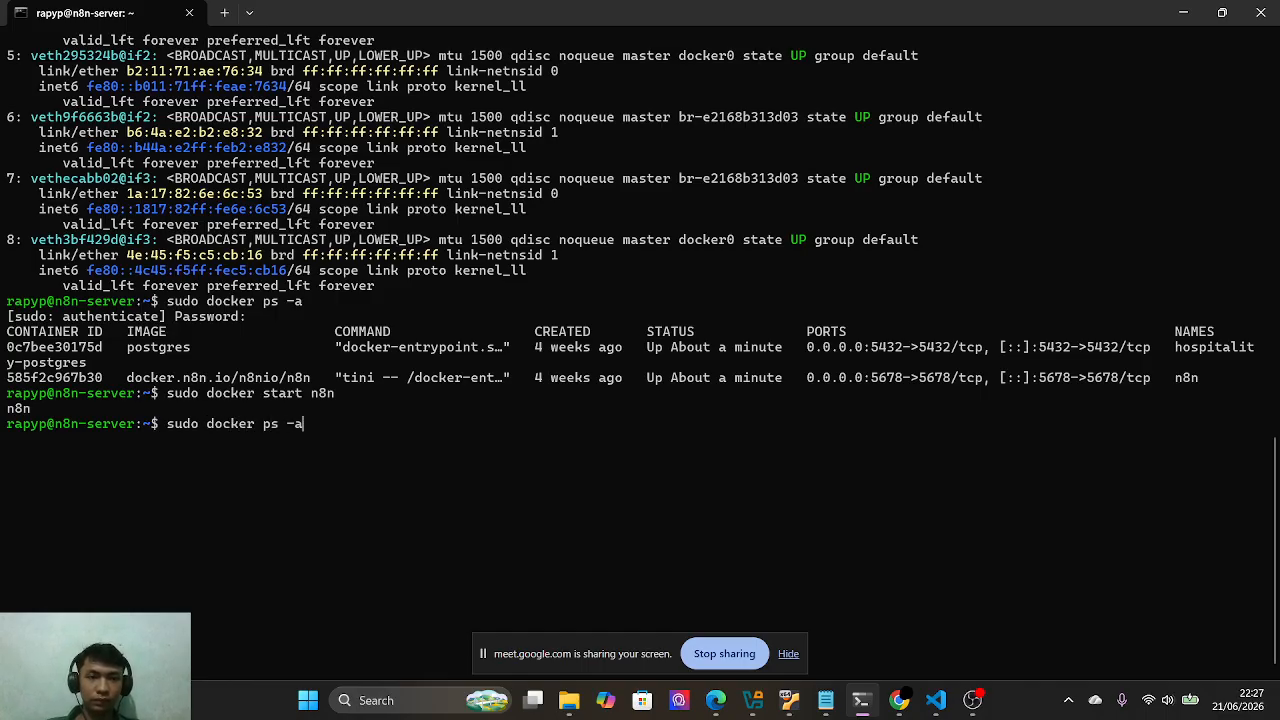
key(Return)
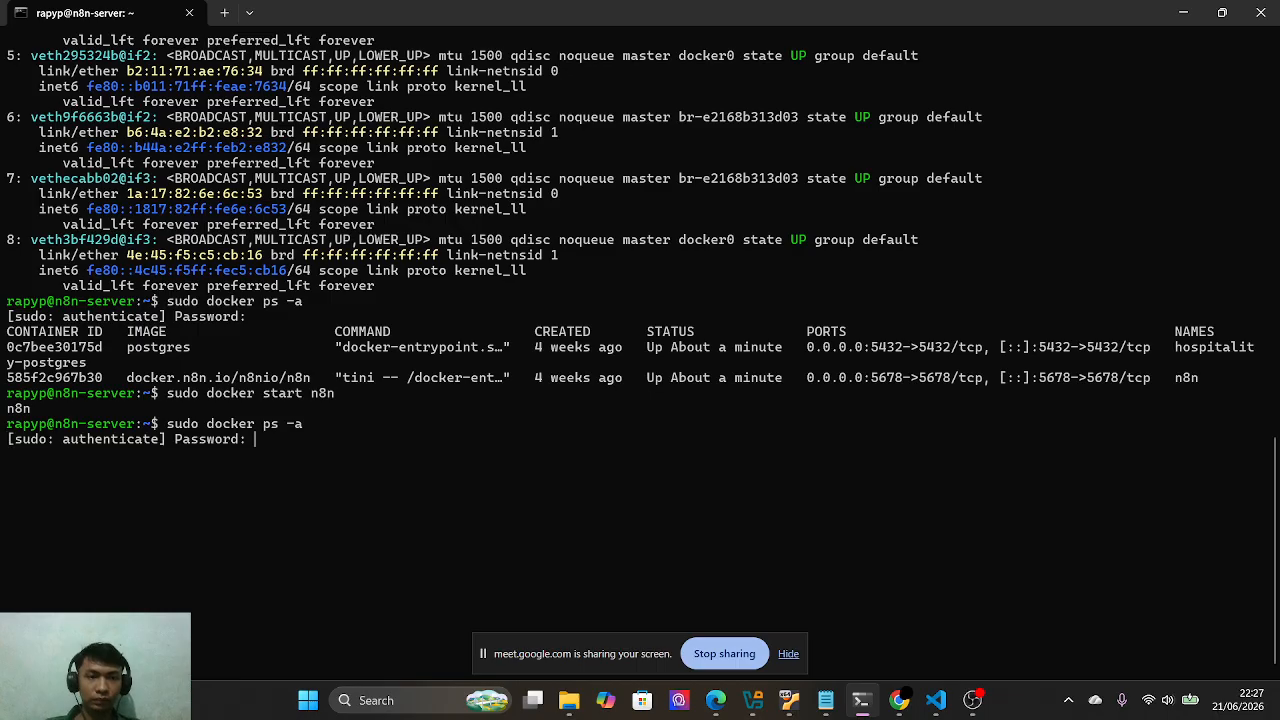
text(*****)
key(Return)
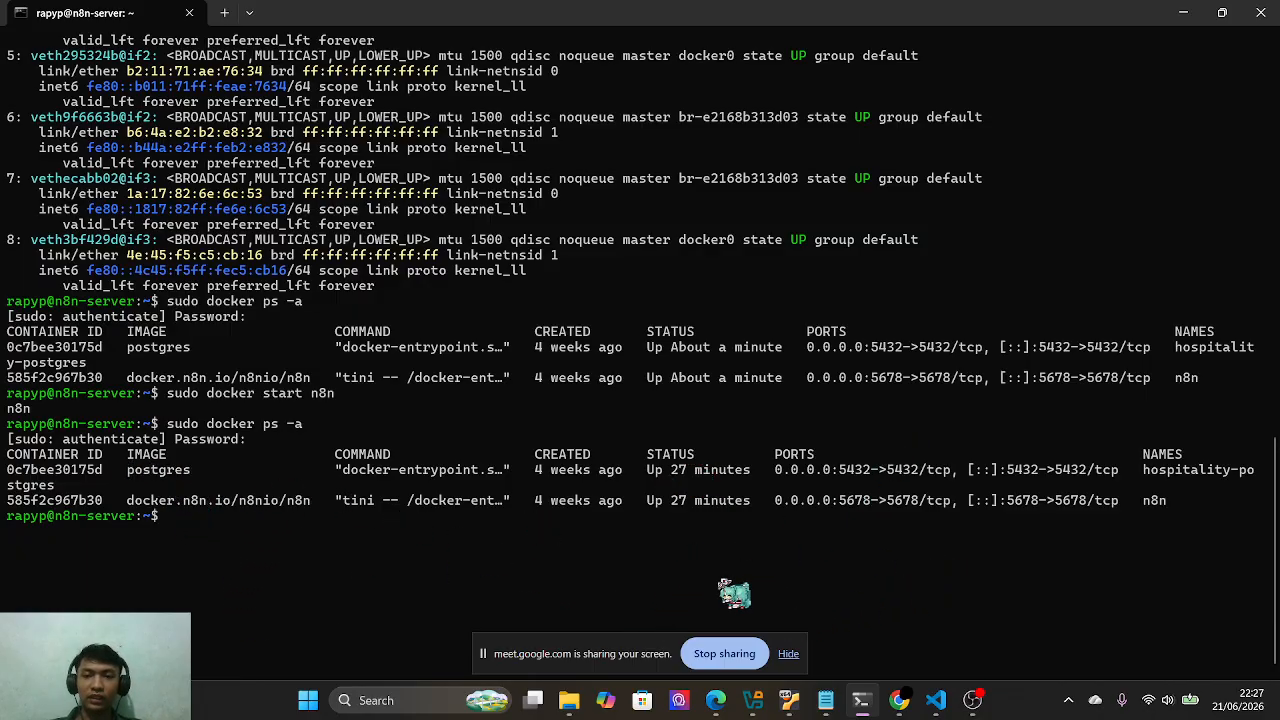
- Switch to the SMART_LIBRARY_SYSTEM_KEL6 project in VS Code and open a new terminal at maximized size
key(alt+Tab)
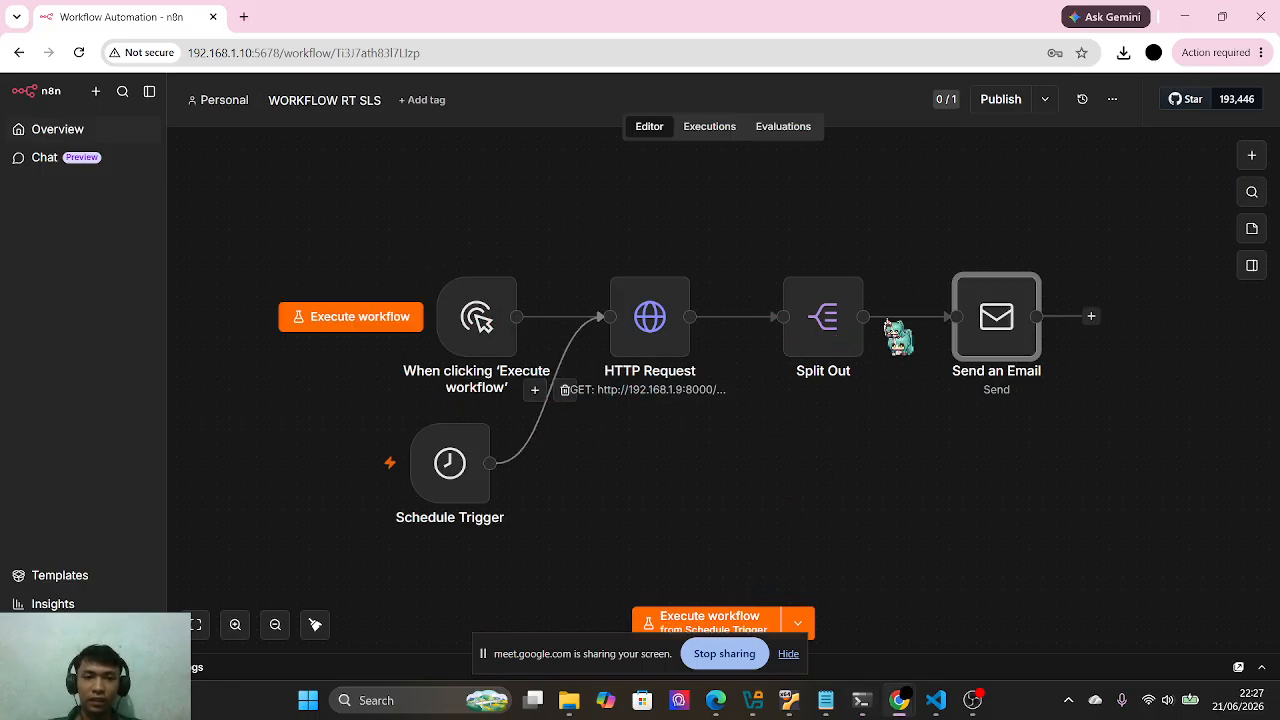
key(alt+Tab)
key(alt+Tab)
key(alt+Tab)
key(alt+Tab)
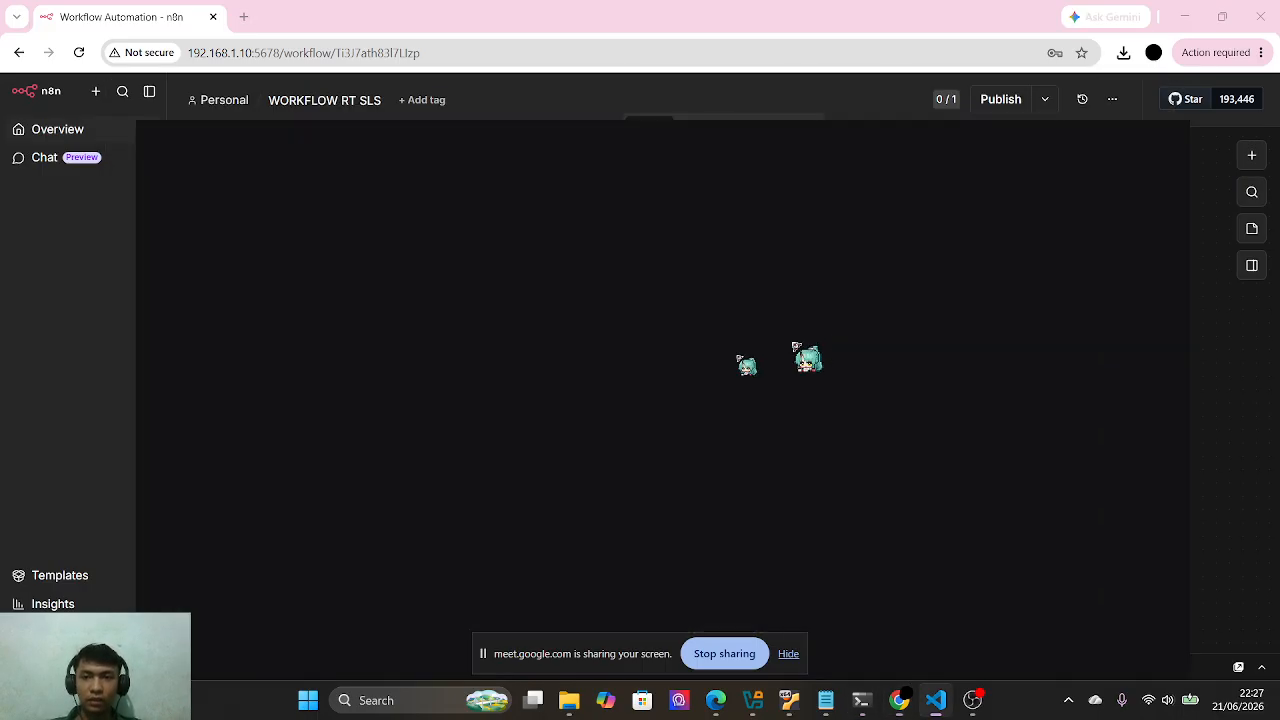
click(266, 15)
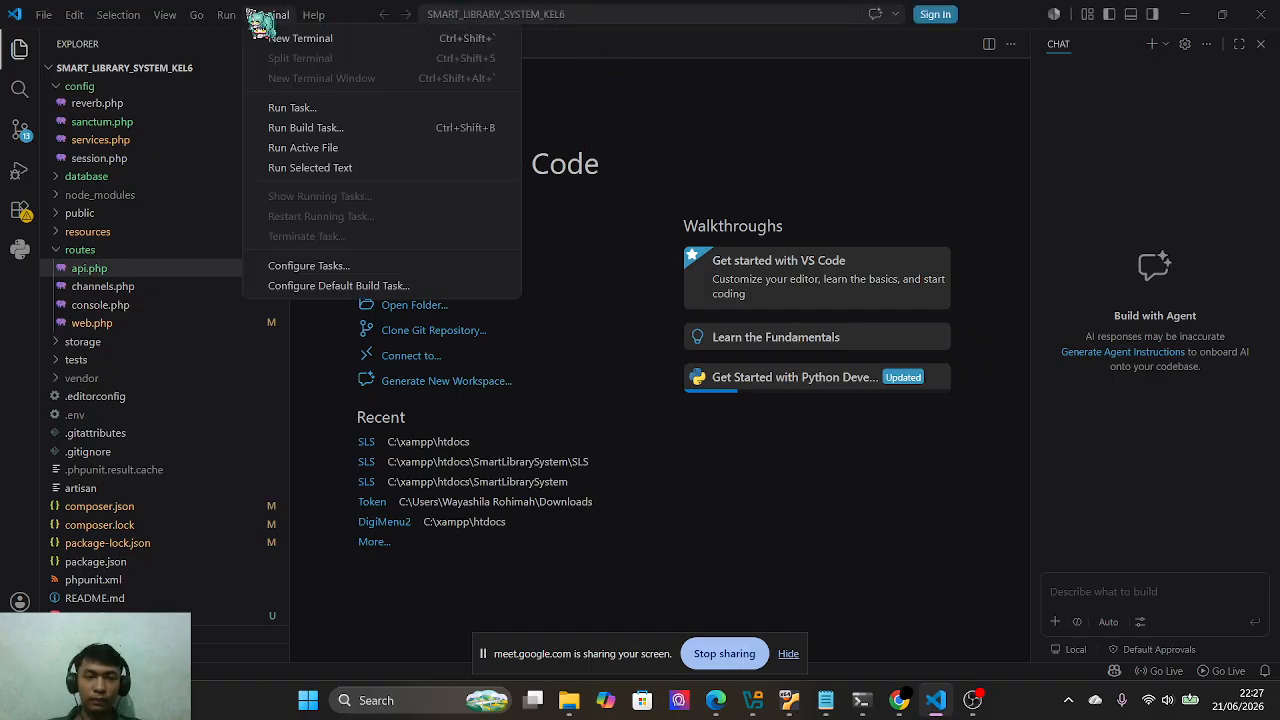
click(305, 36)
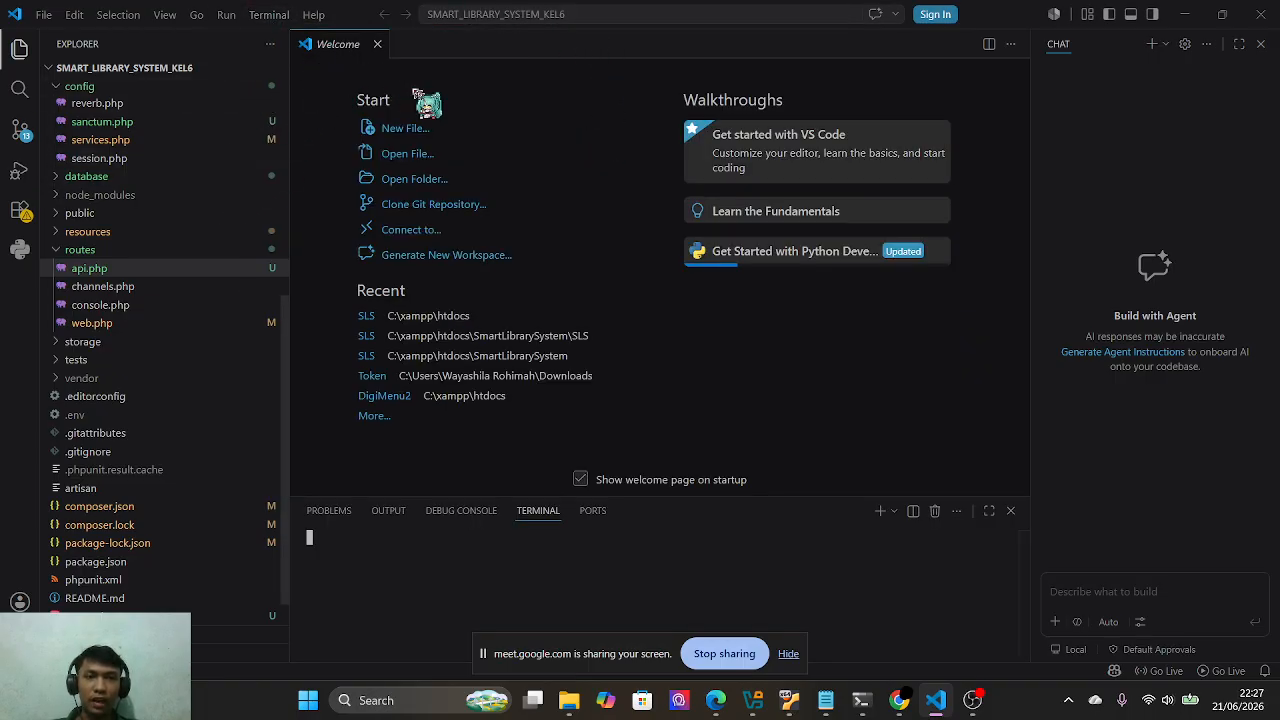
click(989, 511)
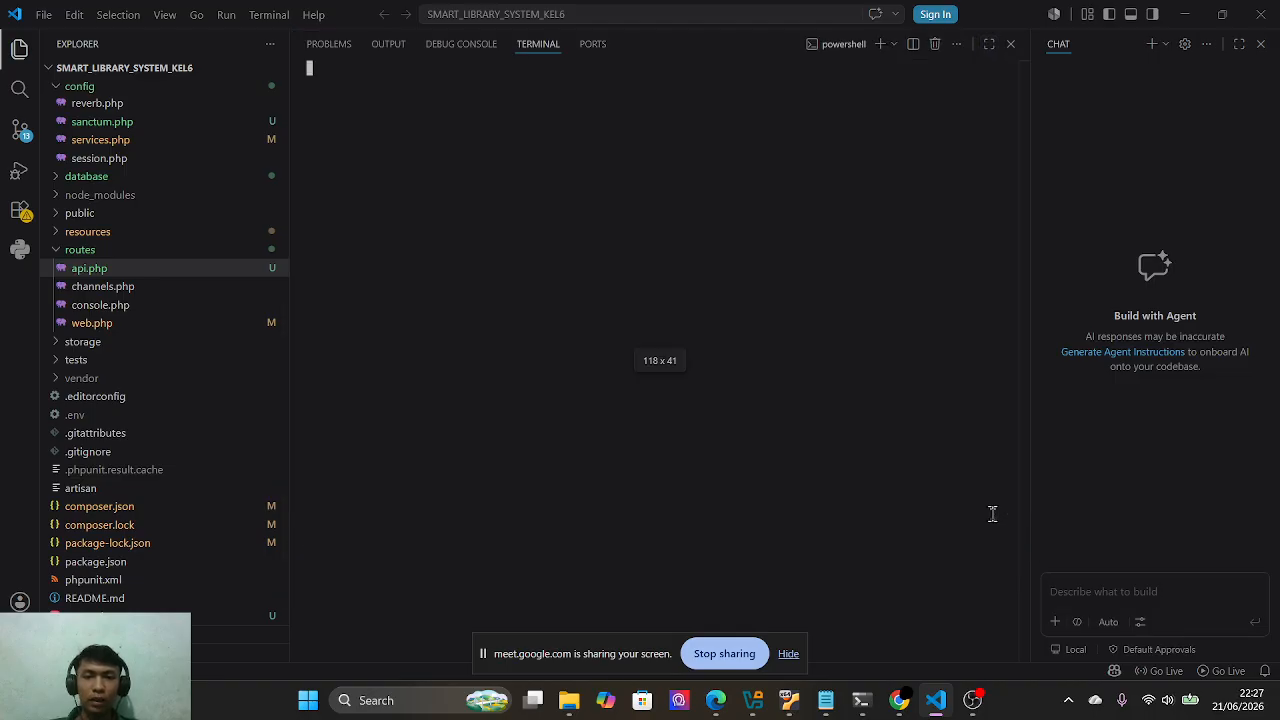
- Copy the npm run build command from the Notepad notes and run it in the project terminal
mouse_move(861, 700)
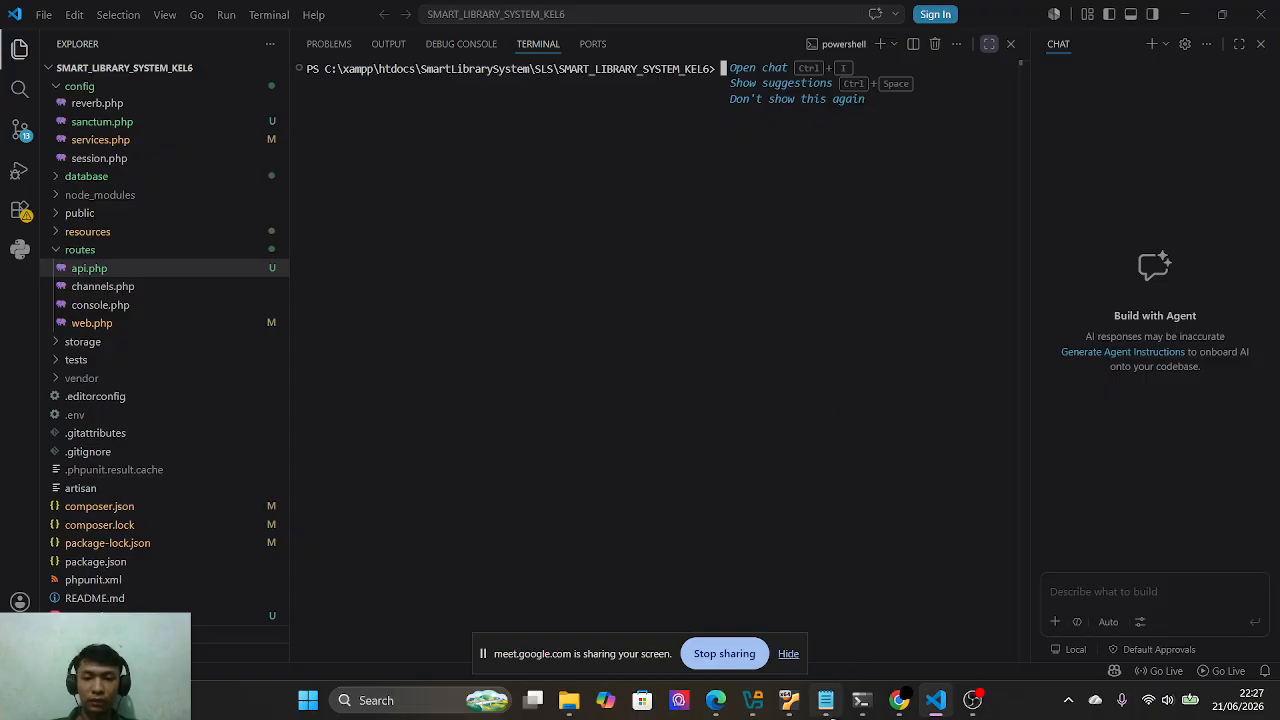
click(826, 700)
click(299, 125)
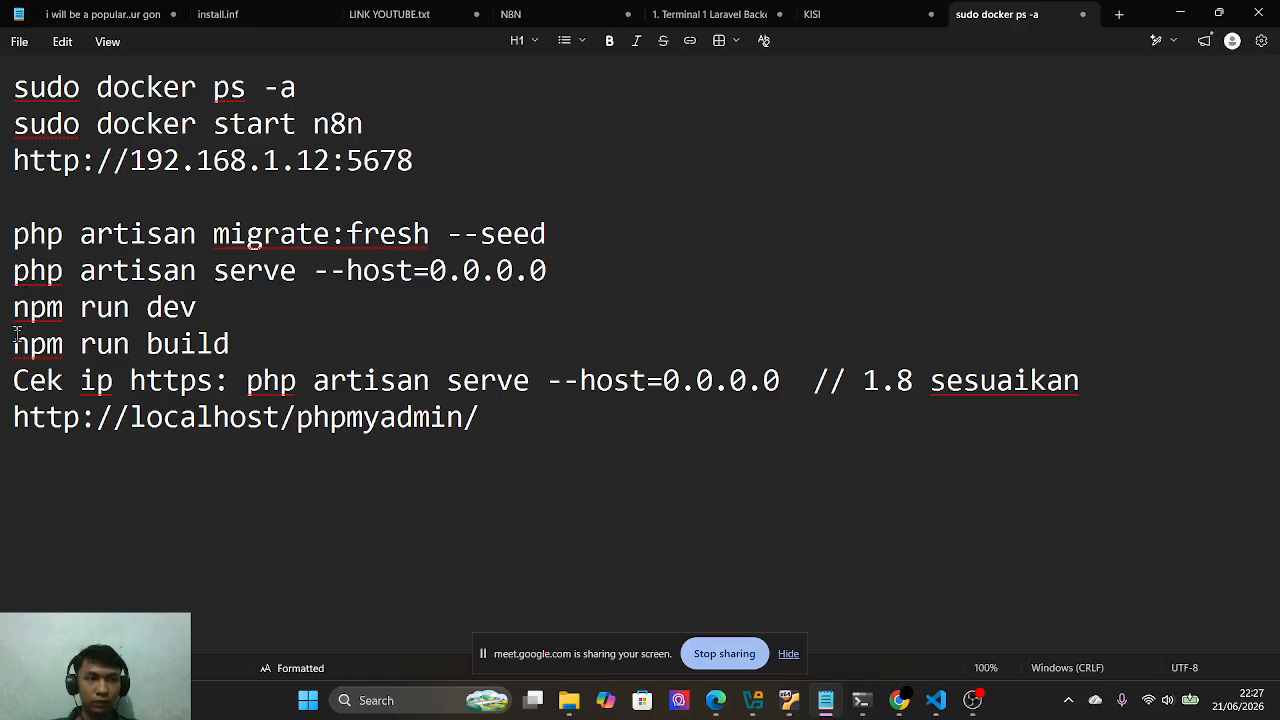
drag(15, 344, 205, 344)
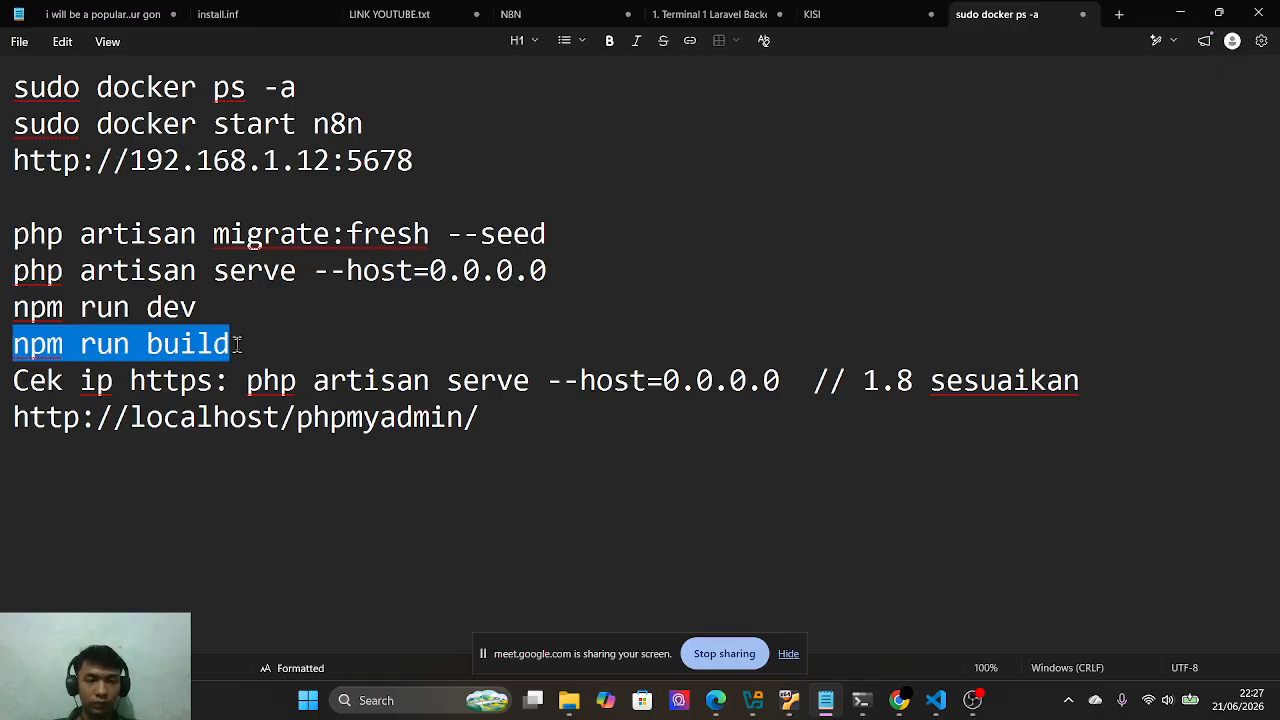
key(alt+Tab)
text(npm run build)
key(Return)
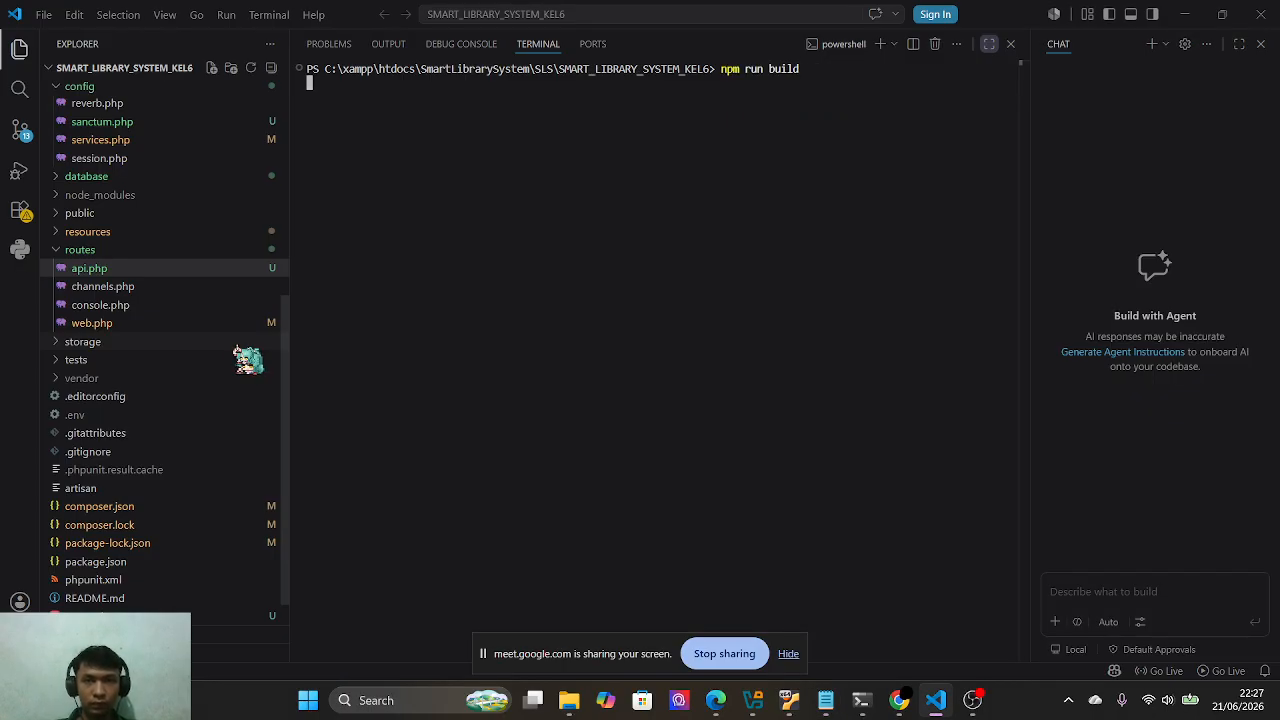
- Copy php artisan serve --host=0.0.0.0 from the notes and run it in a second VS Code terminal
key(alt+Tab)
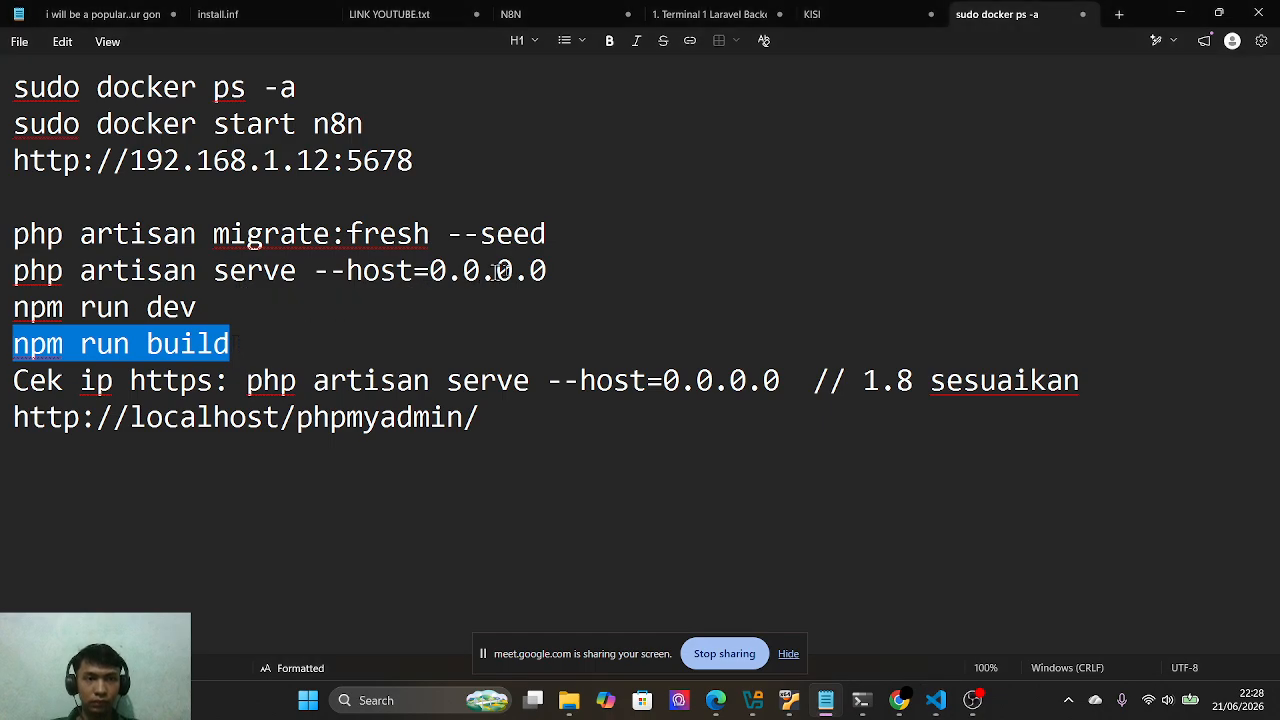
drag(546, 271, 3, 288)
key(ctrl+c)
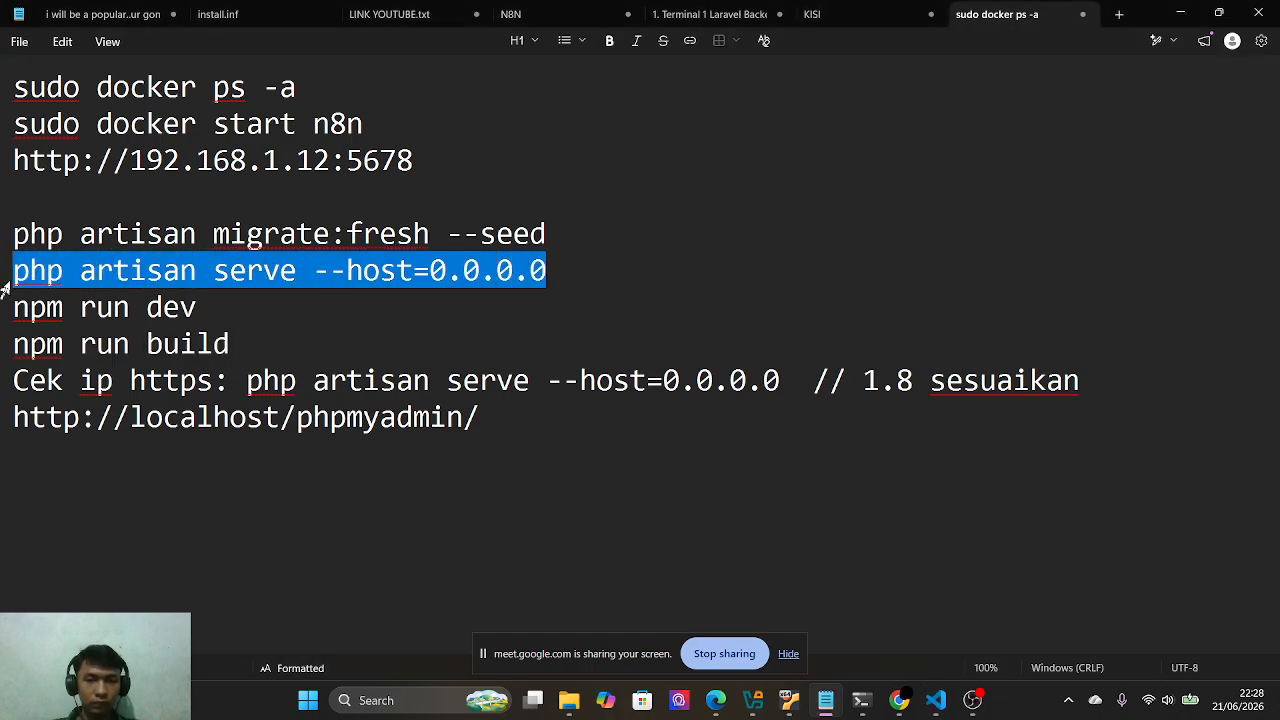
key(alt+Tab)
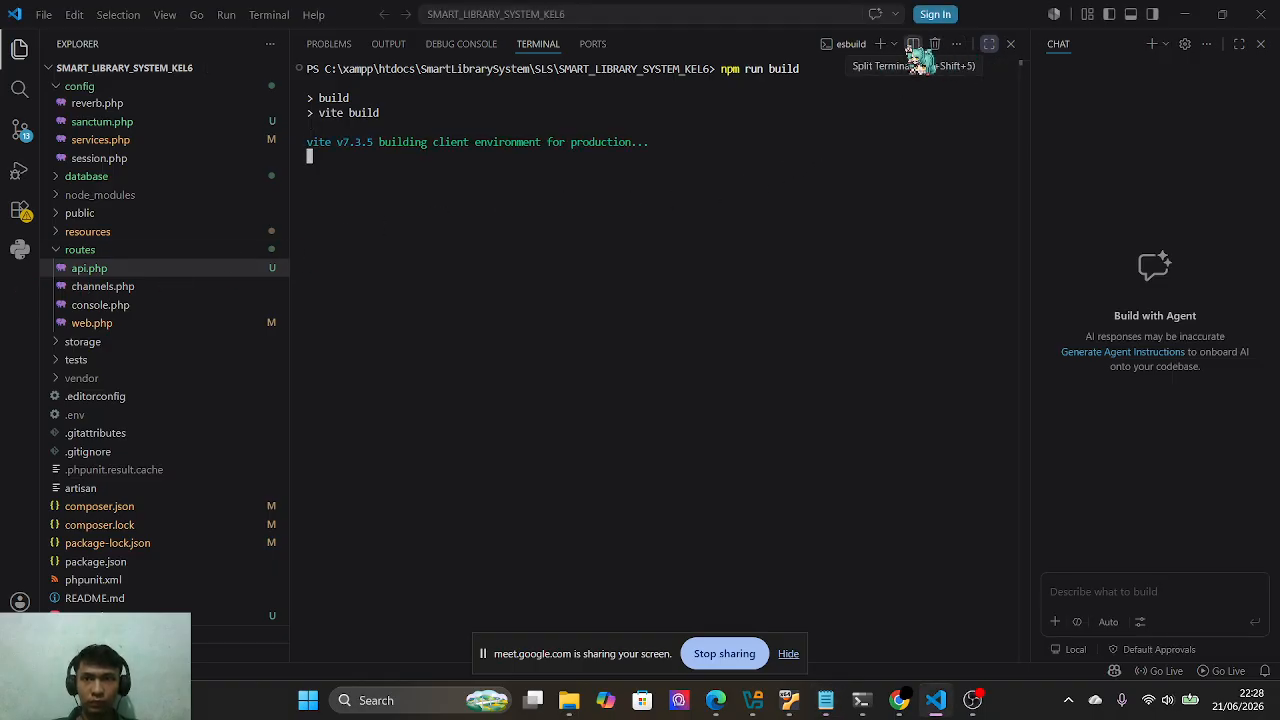
click(881, 45)
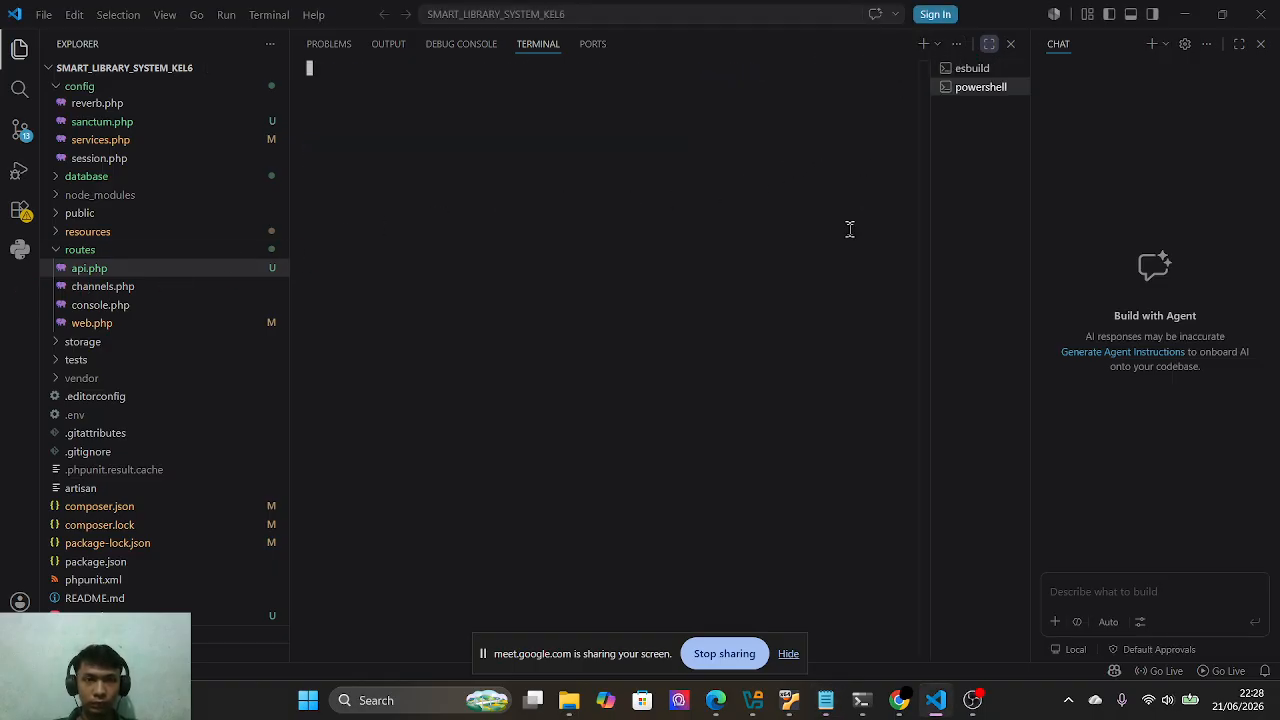
key(ctrl+v)
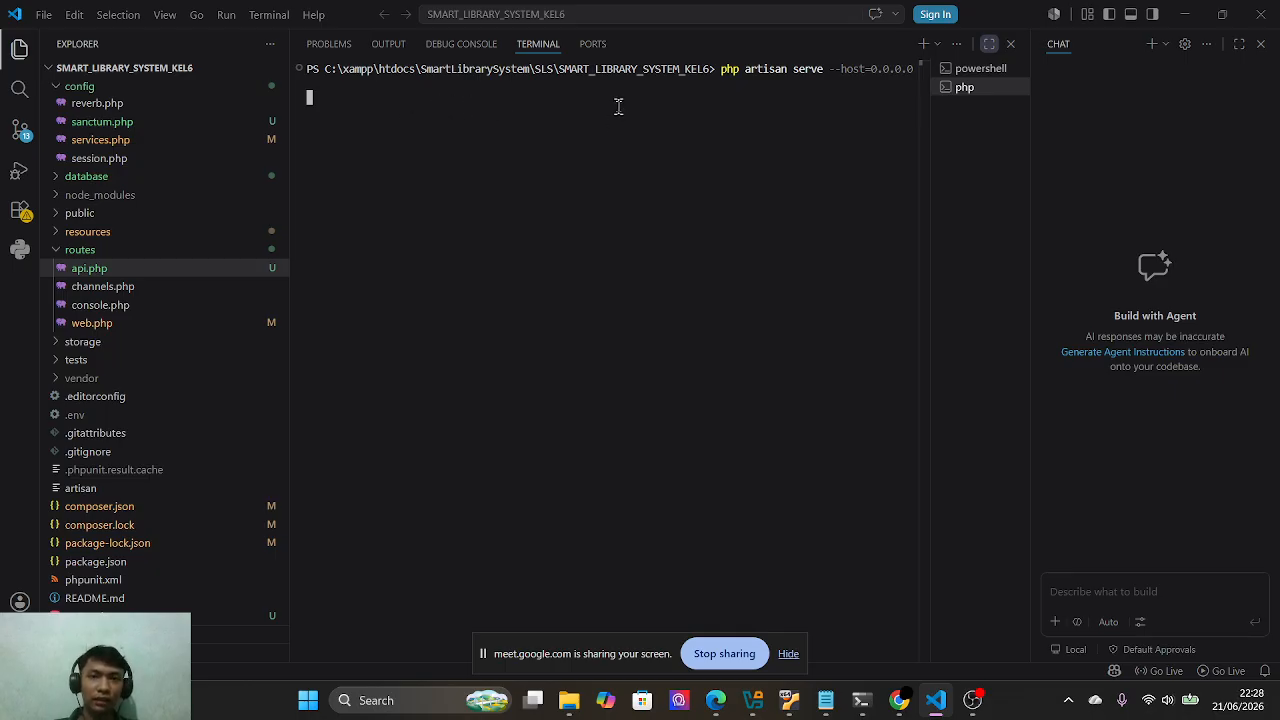
key(alt+Tab)
key(alt+Tab)
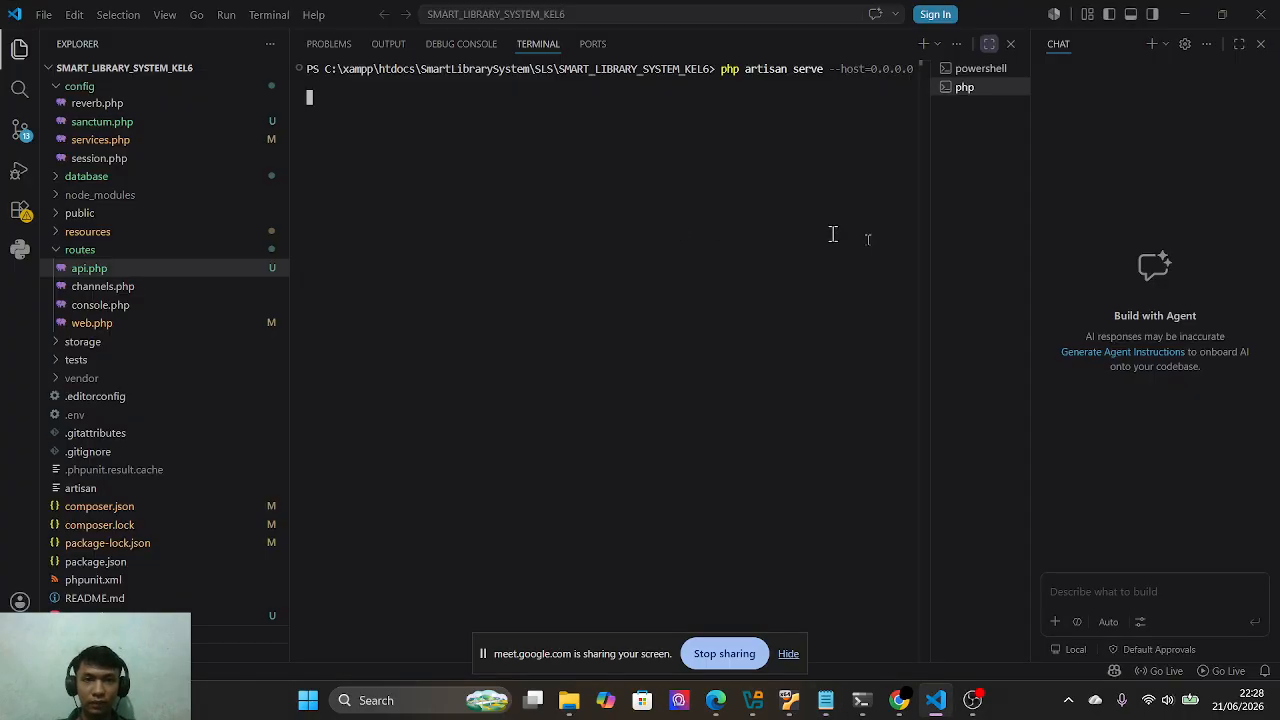
key(alt+Tab)
key(alt+Tab)
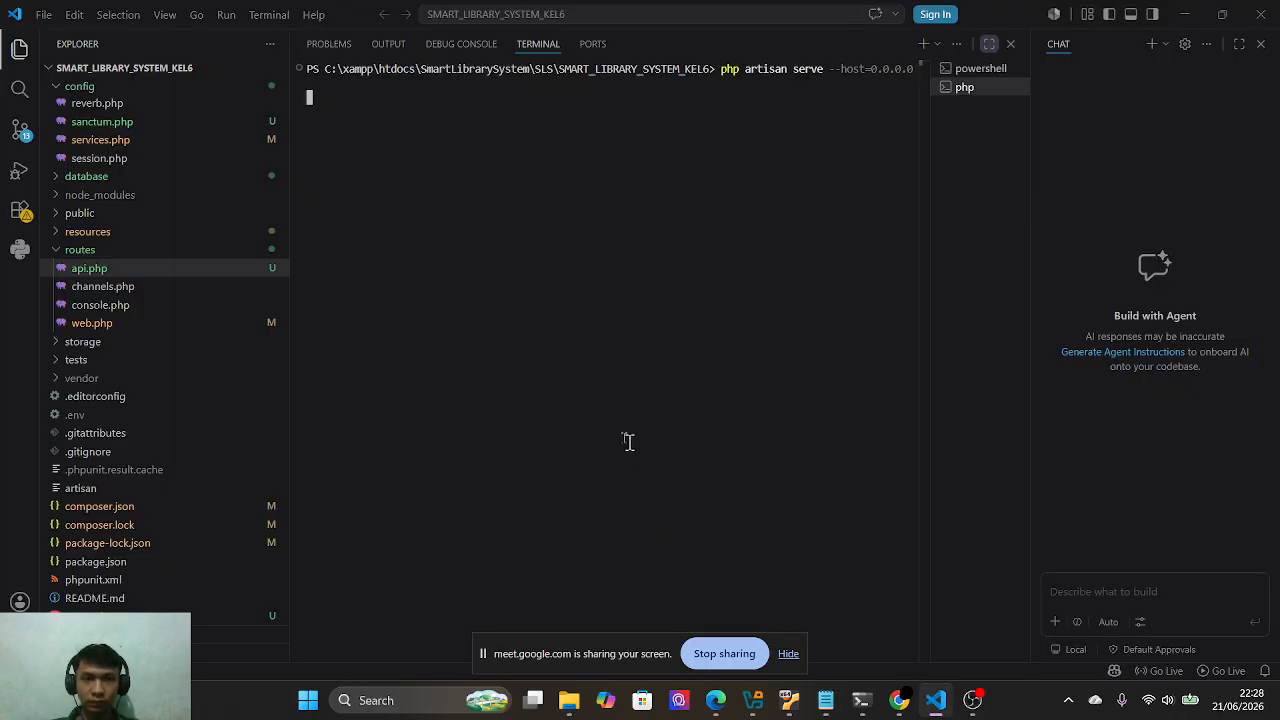
- Copy the phpMyAdmin address from the notes and open localhost/phpmyadmin/ in a new Chrome tab beside the n8n workflow
key(alt+Tab)
drag(480, 418, 15, 425)
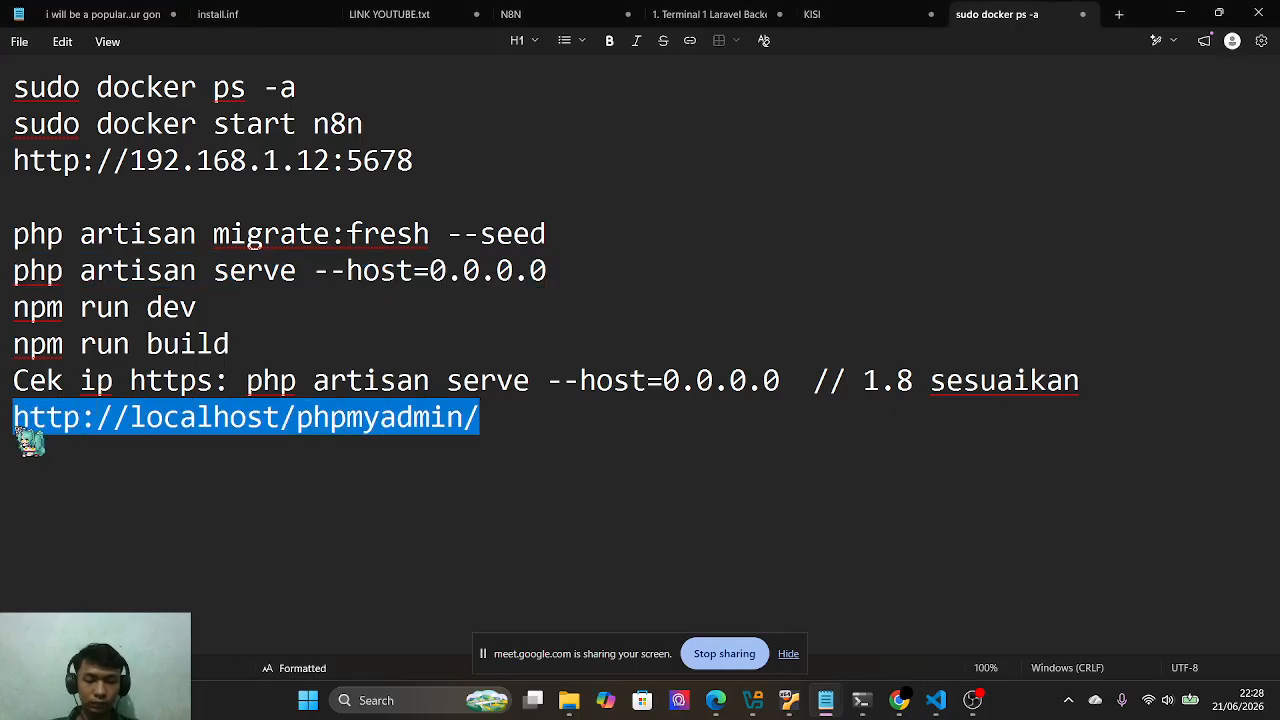
key(alt+Tab)
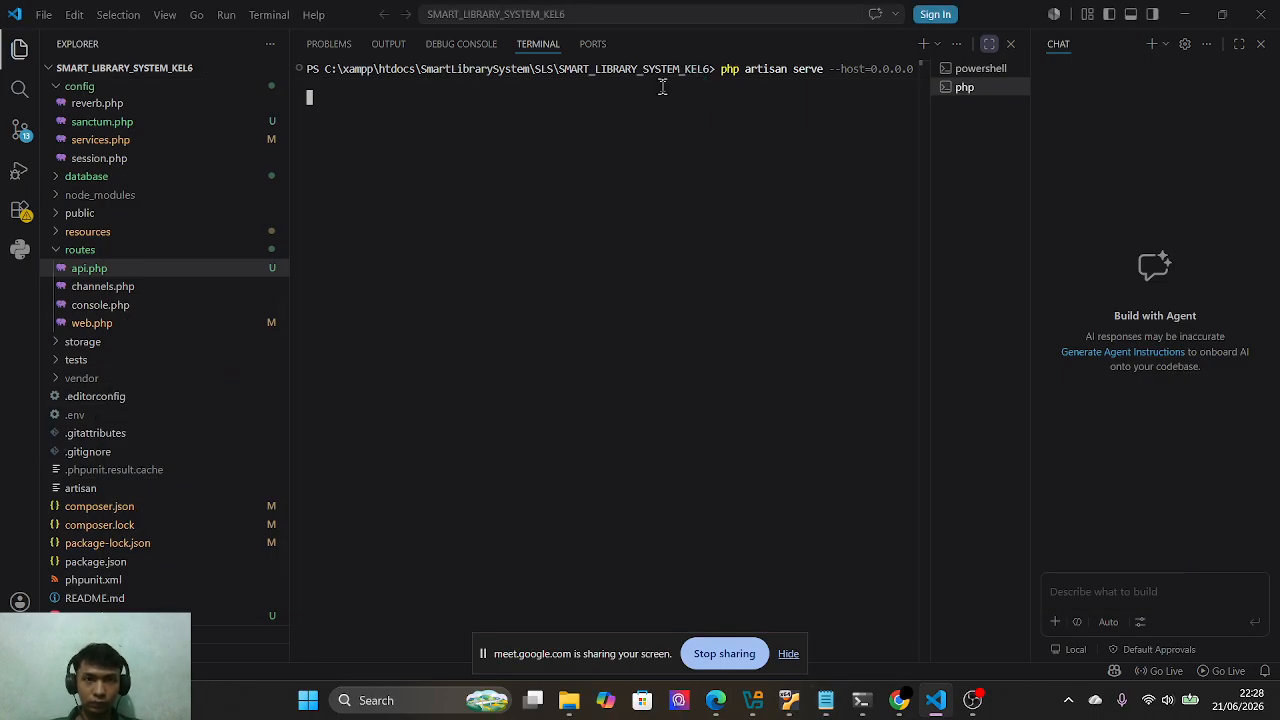
mouse_move(899, 700)
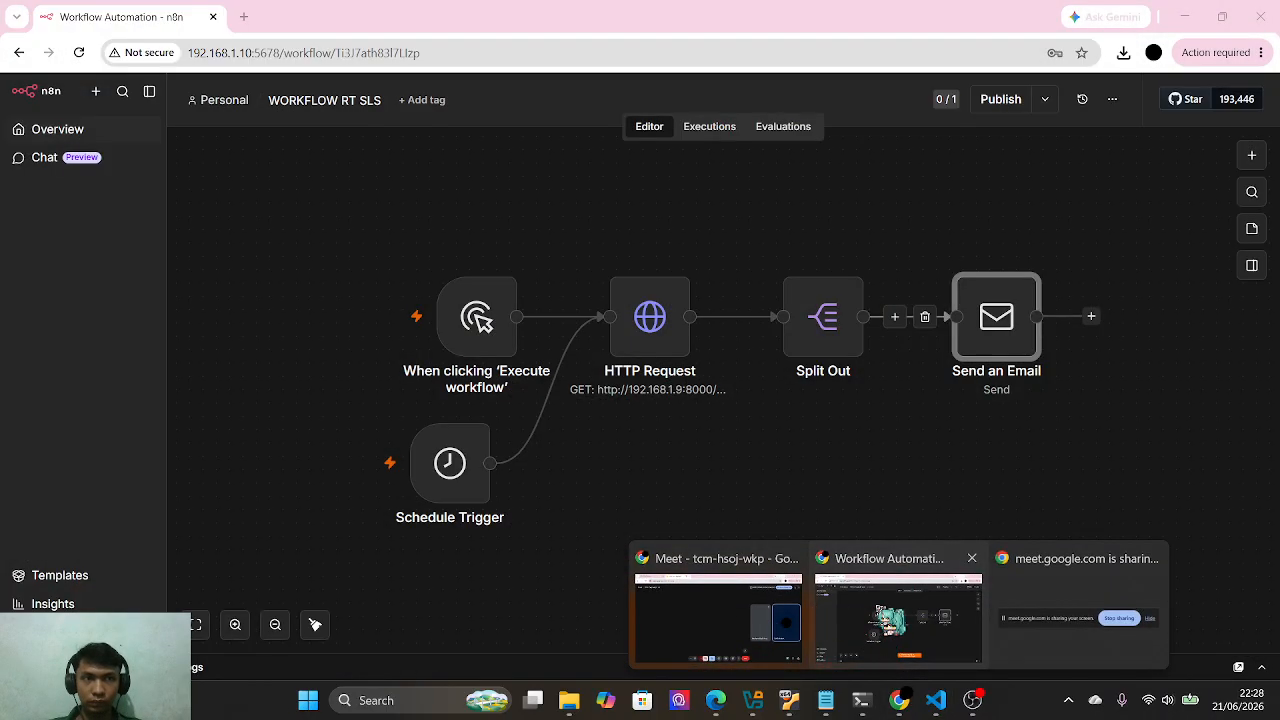
click(897, 618)
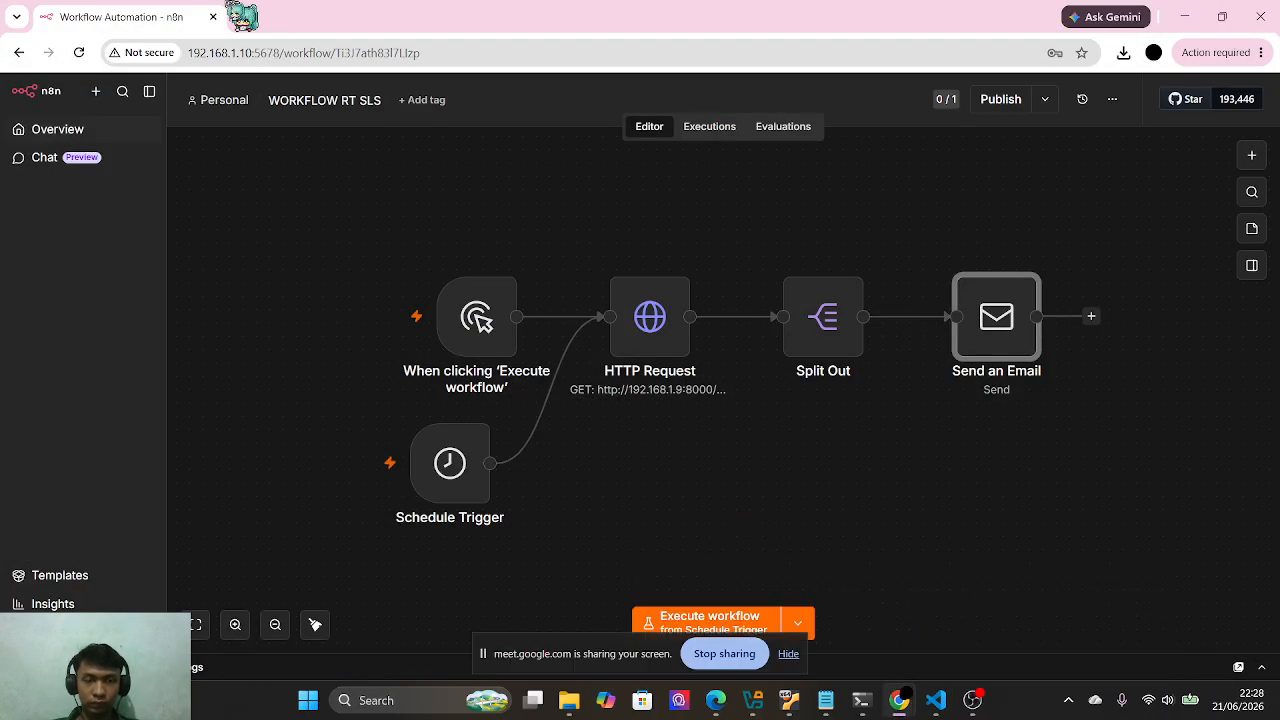
click(241, 16)
text(localhost/phpmyadmin/)
key(Return)
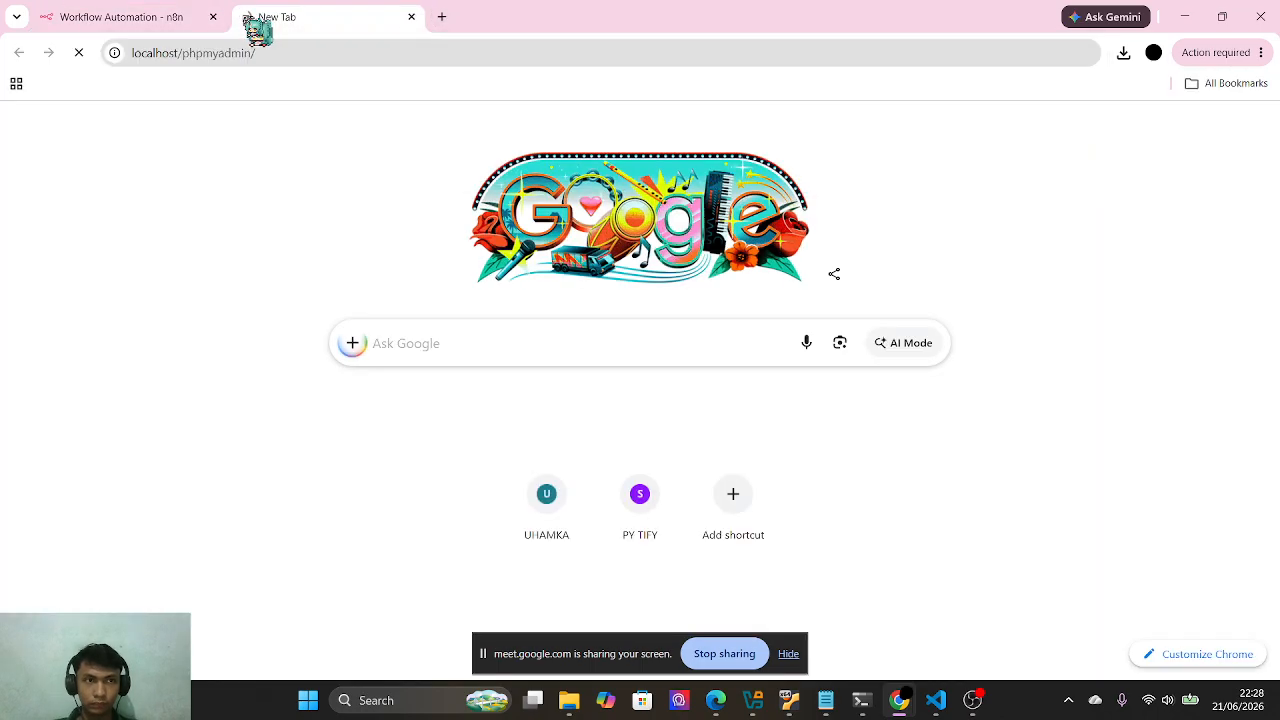
- Check the VS Code terminal running php artisan serve for its startup output, keeping the terminal maximized
key(alt+Tab)
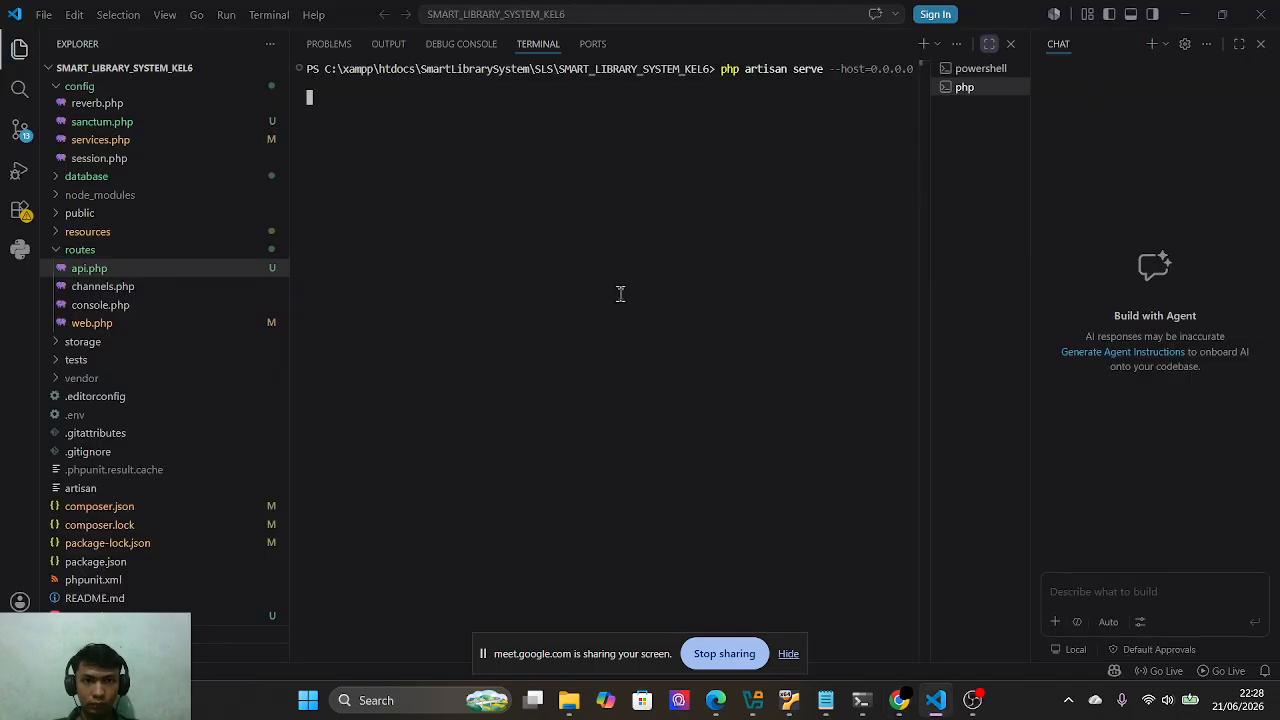
click(989, 44)
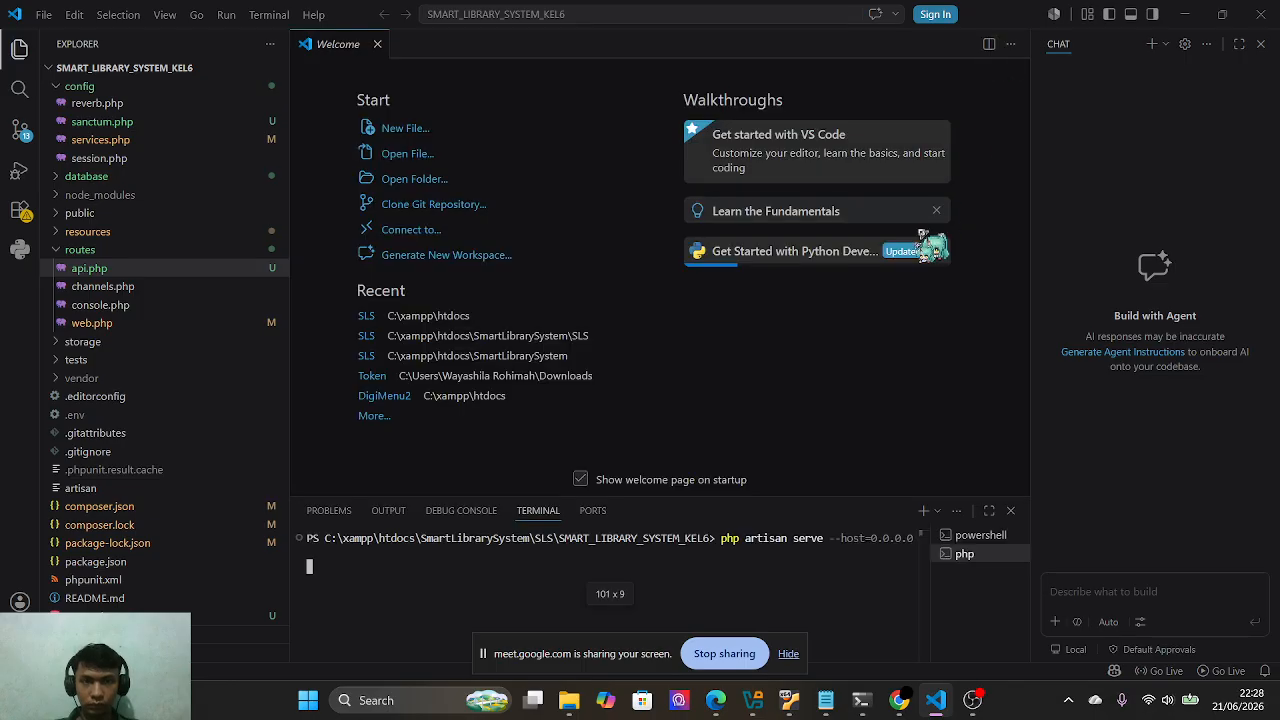
click(989, 512)
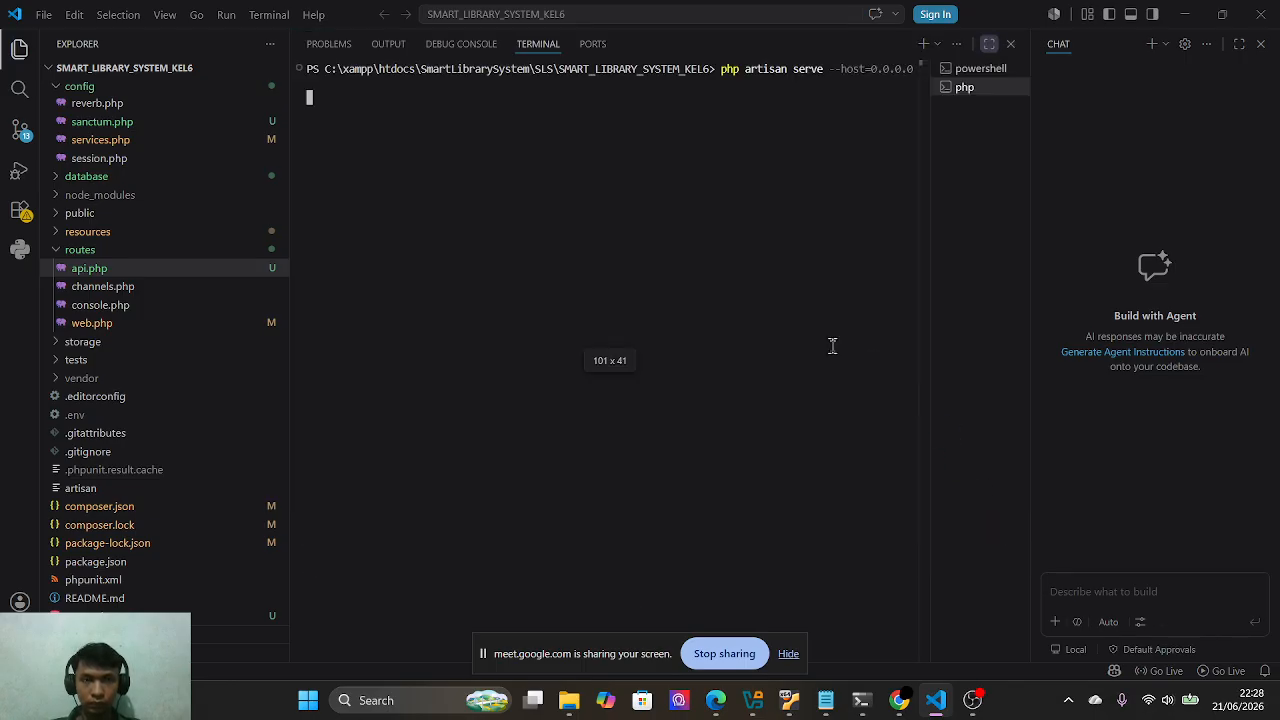
- Open the sls2 database's table list in phpMyAdmin and recheck the artisan server's startup output while it loads
key(alt+Tab)
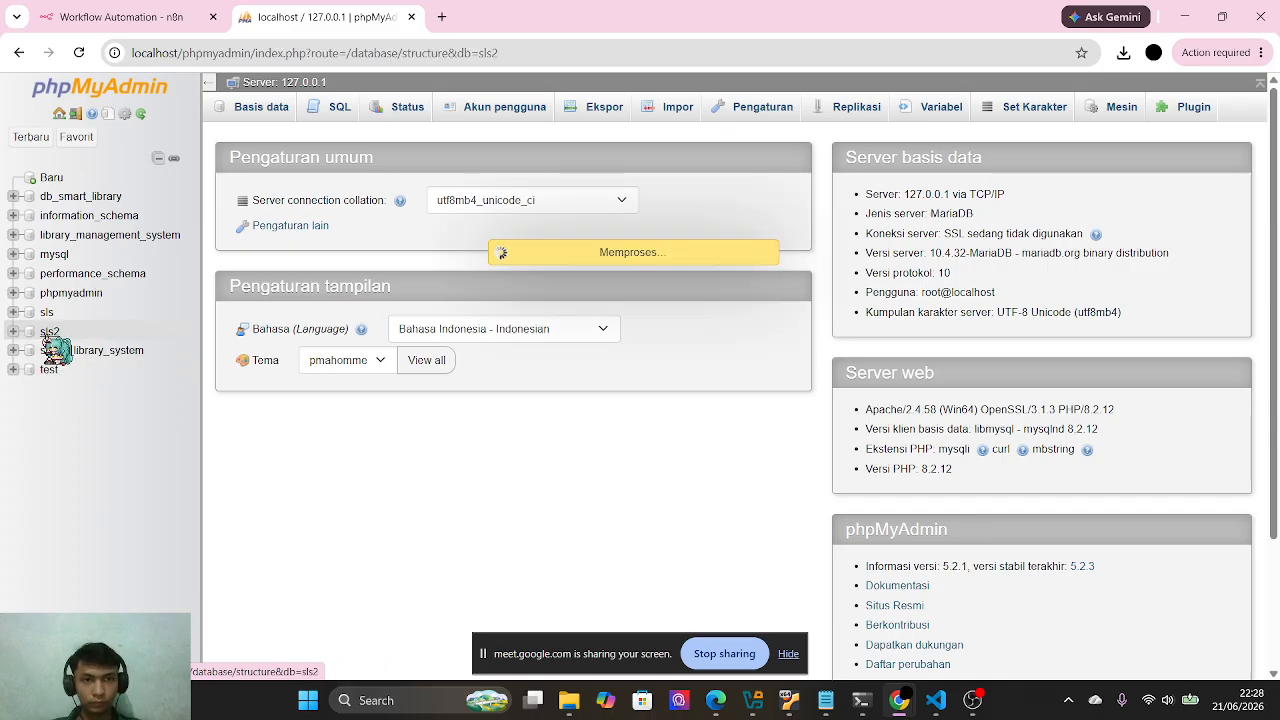
key(alt+Tab)
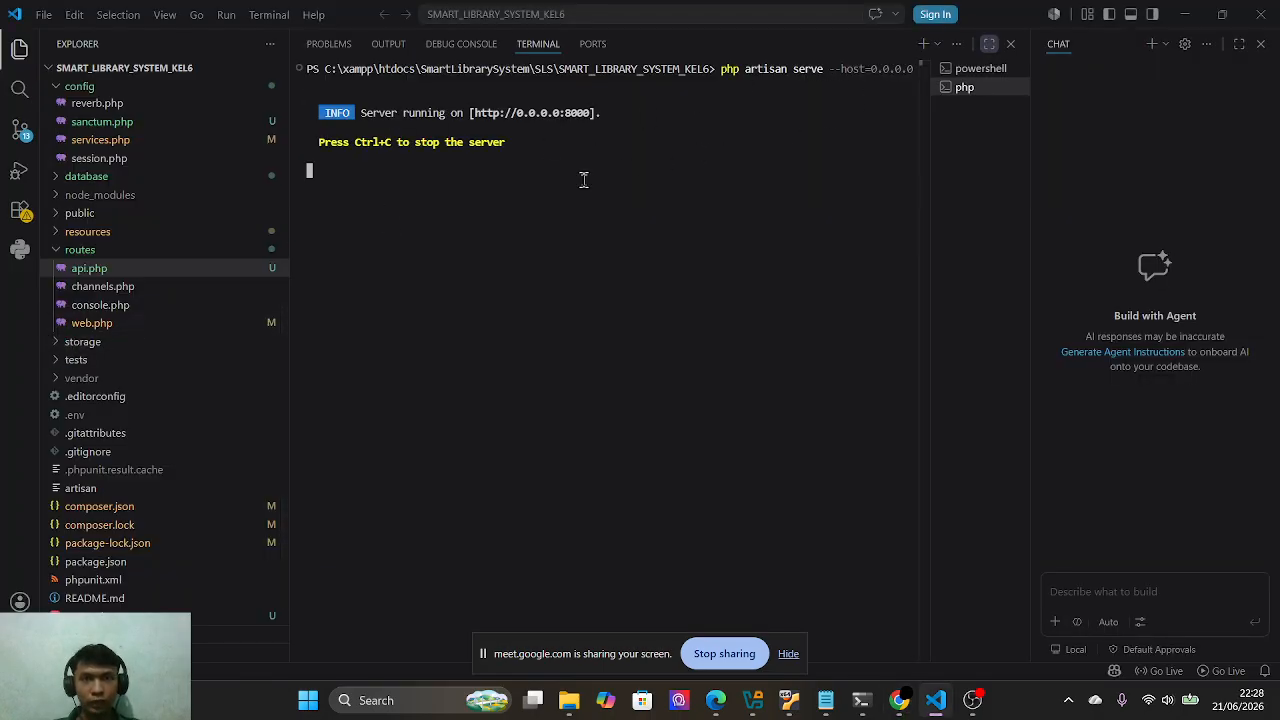
key(alt+Tab)
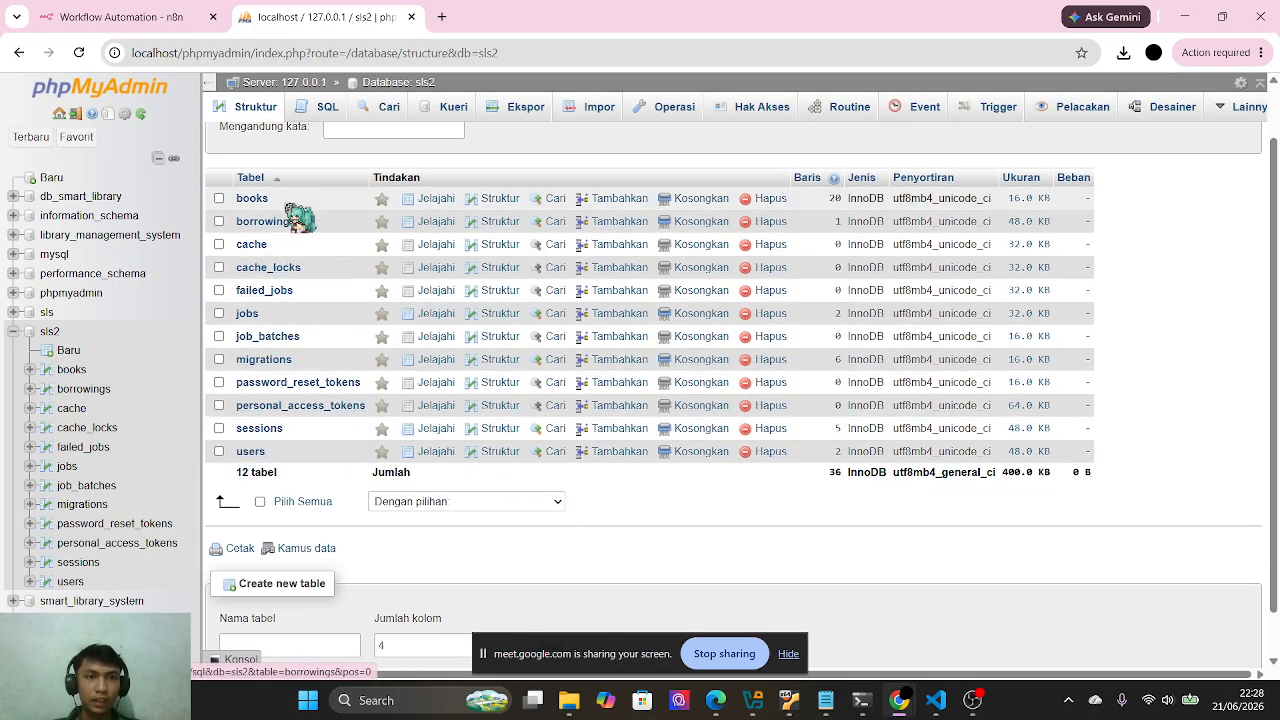
- Open the borrowings table's record for editing and examine its loan fields, placing the cursor in the tenggat_kembali date
click(262, 221)
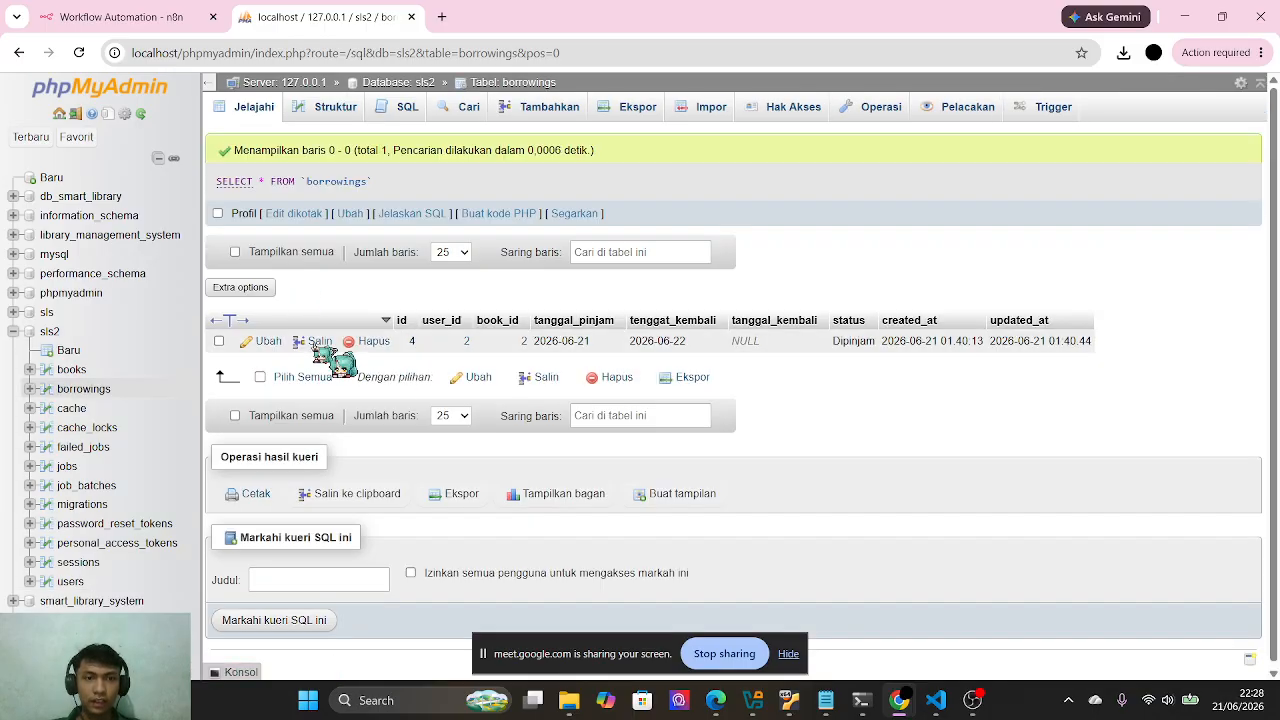
click(259, 342)
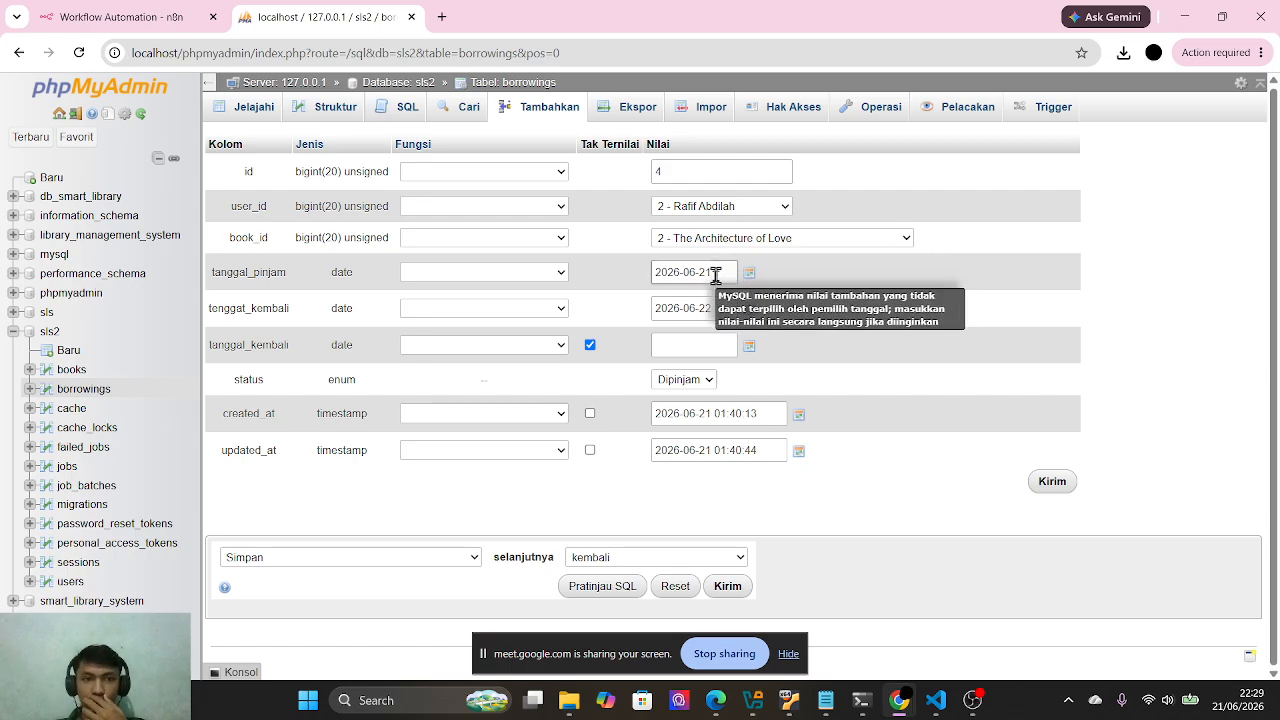
click(720, 308)
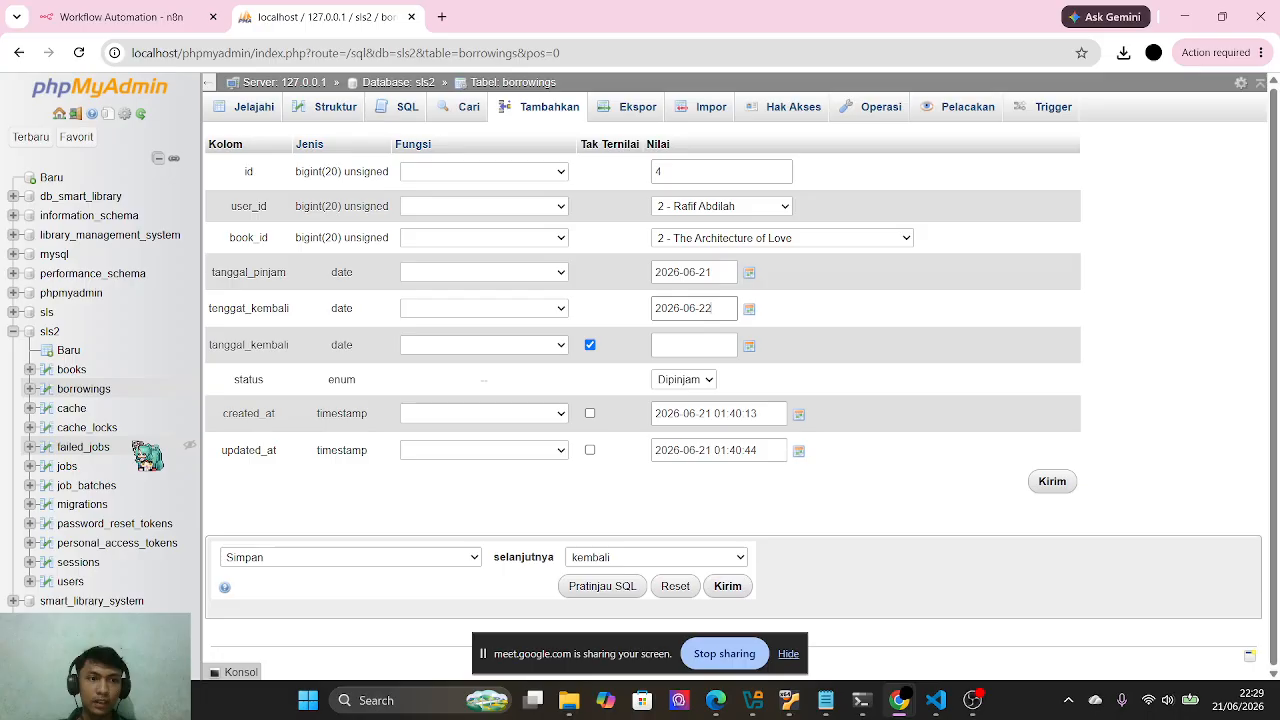
- Open the student's record in the sls2 users table for editing and examine its name, username and email fields
click(72, 584)
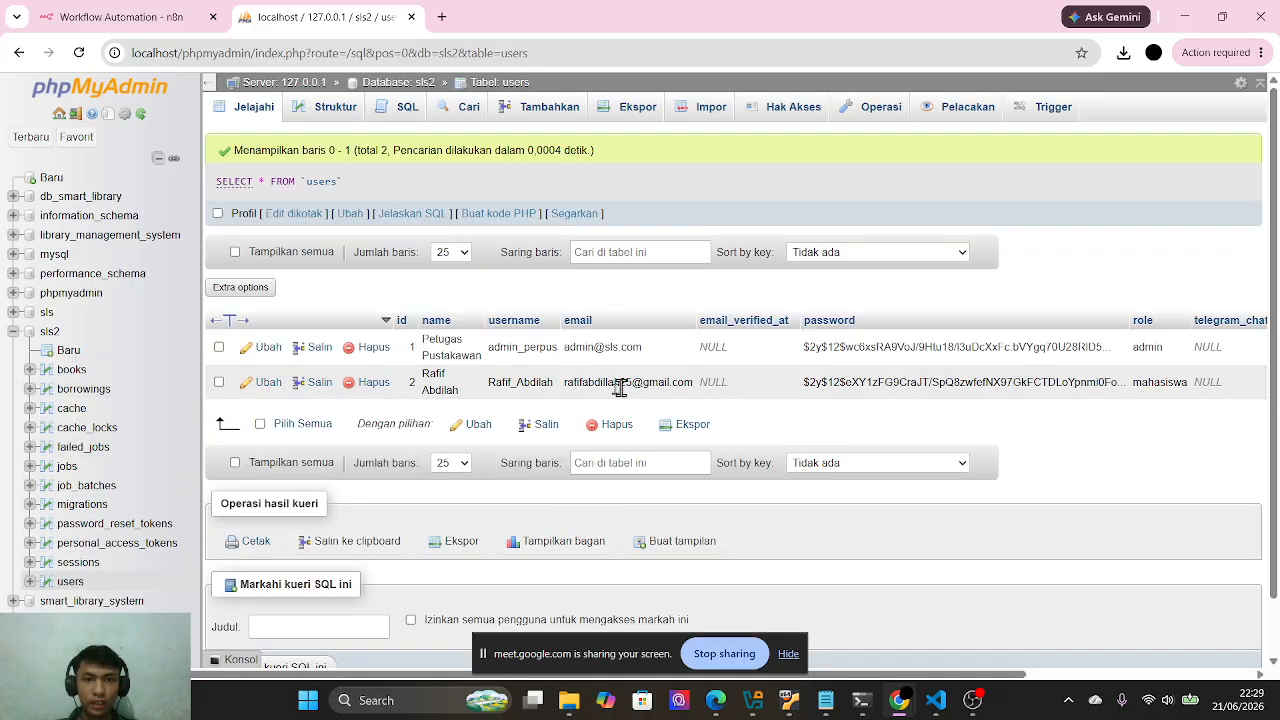
click(266, 384)
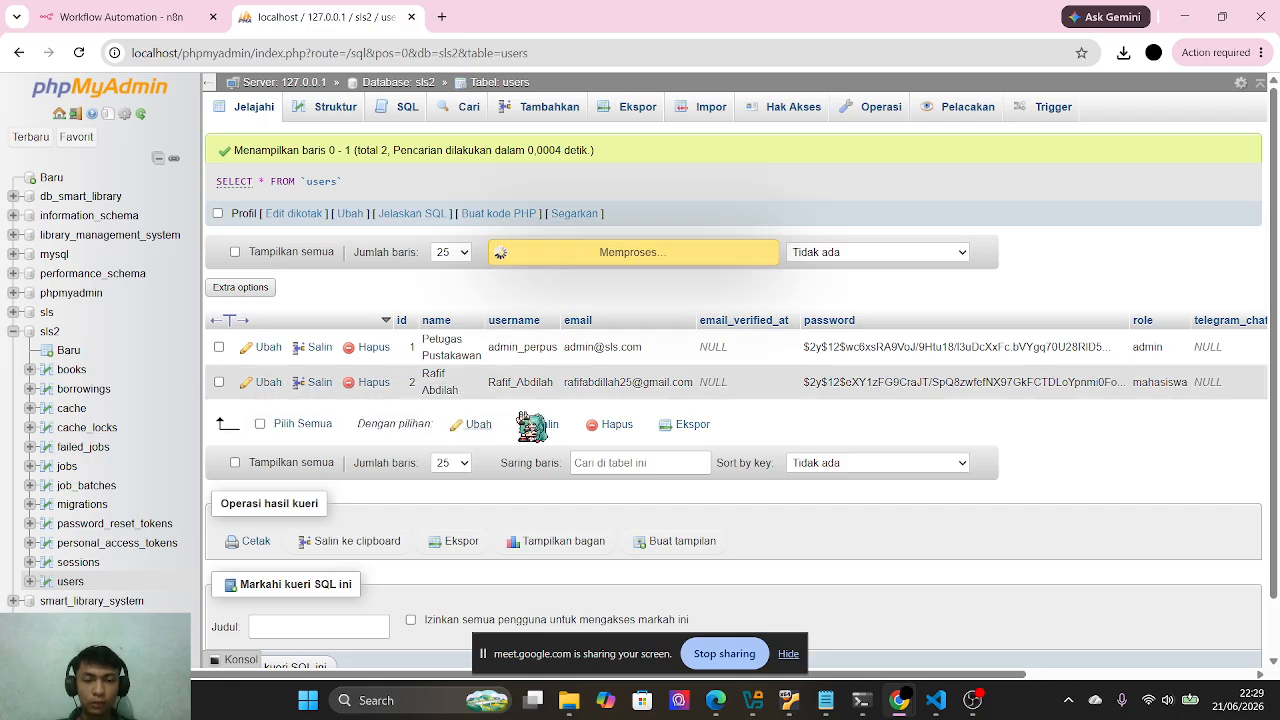
scroll(726, 325, down, 1)
scroll(752, 270, up, 1)
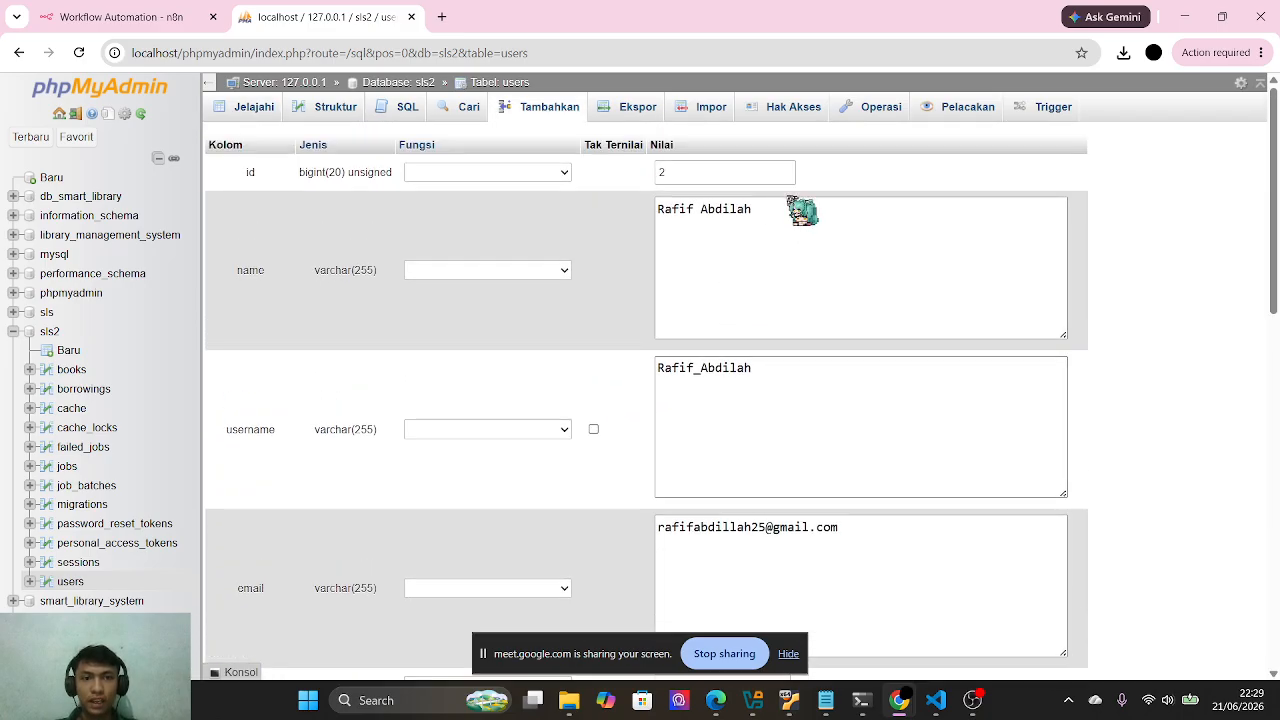
scroll(750, 440, down, 2)
scroll(750, 447, down, 1)
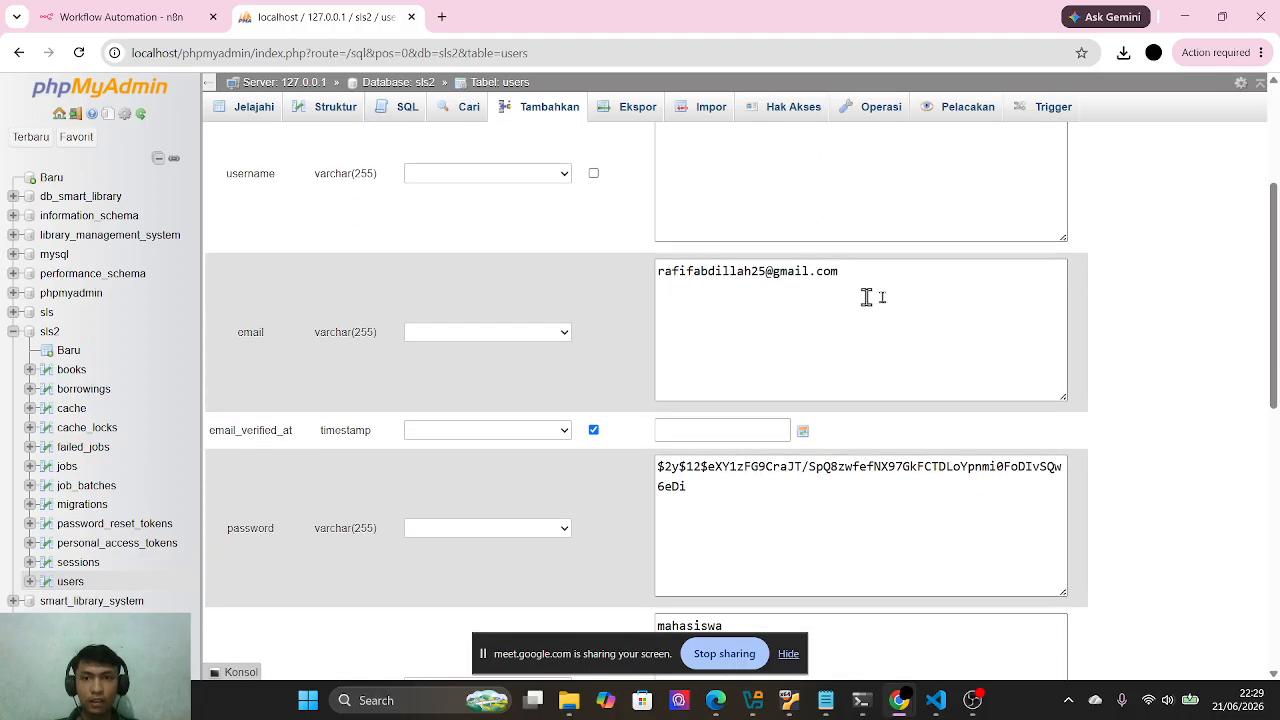
drag(916, 301, 672, 260)
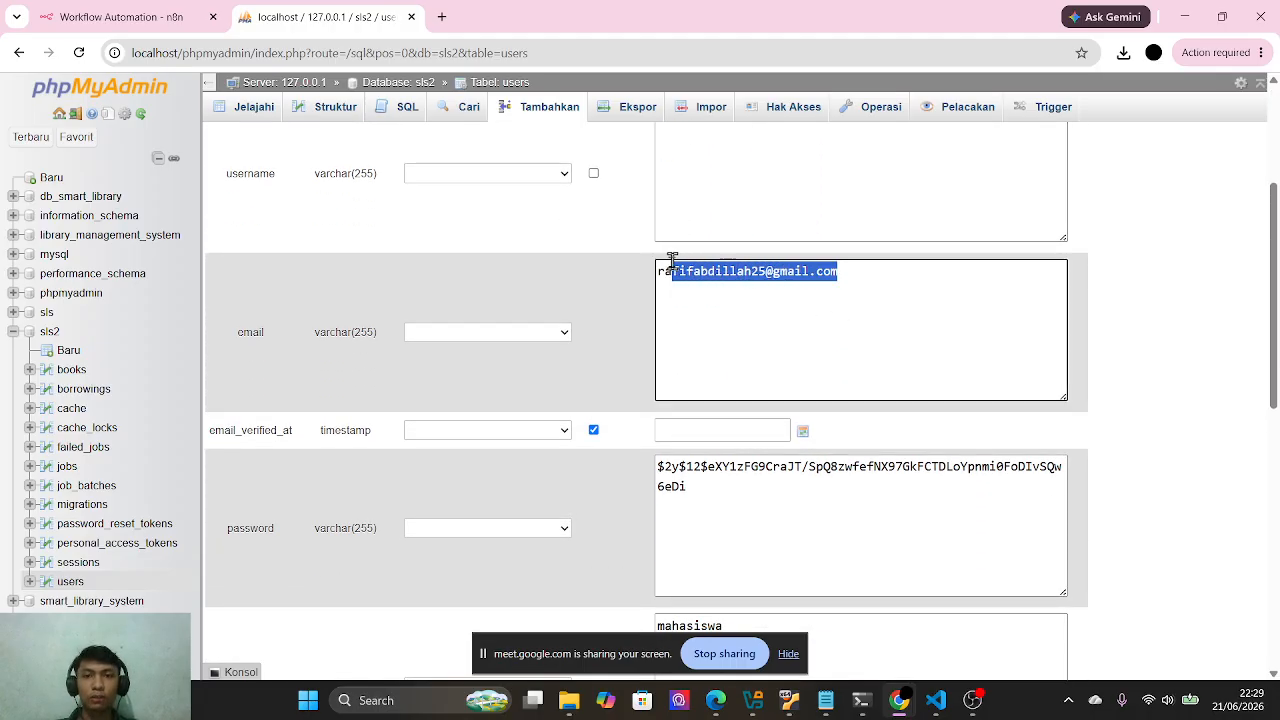
drag(859, 426, 925, 351)
click(925, 352)
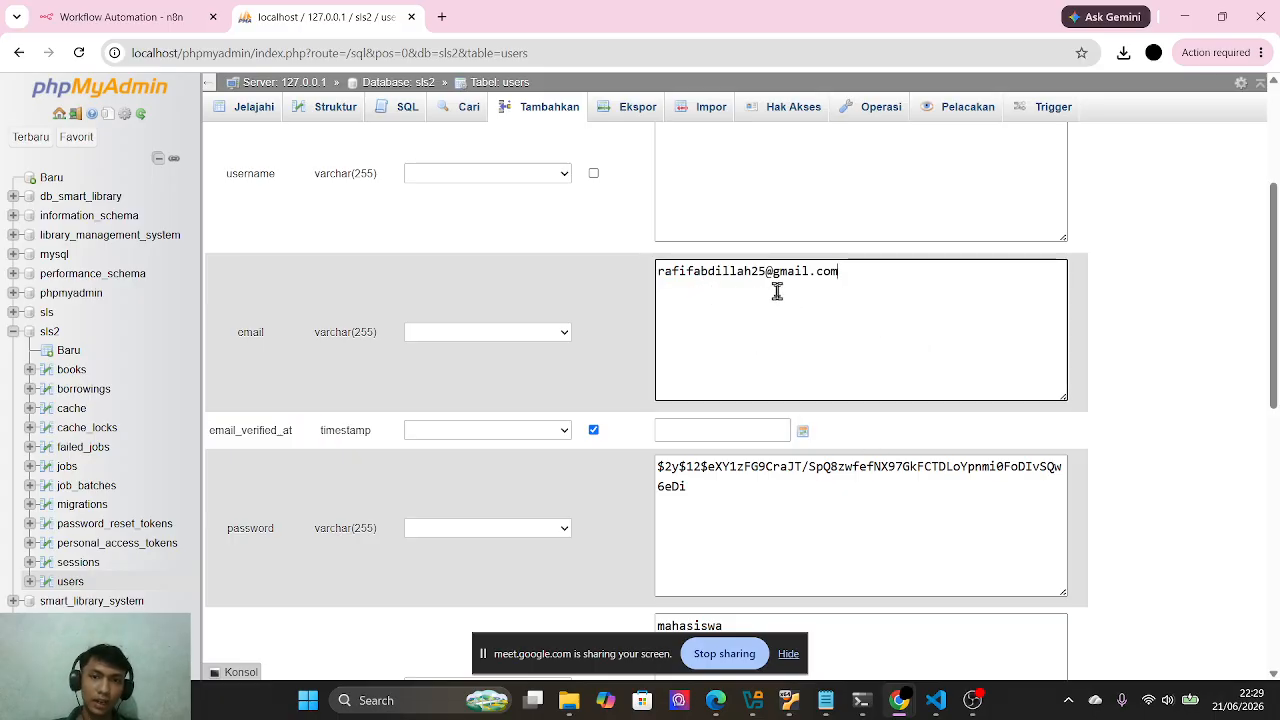
scroll(780, 285, up, 4)
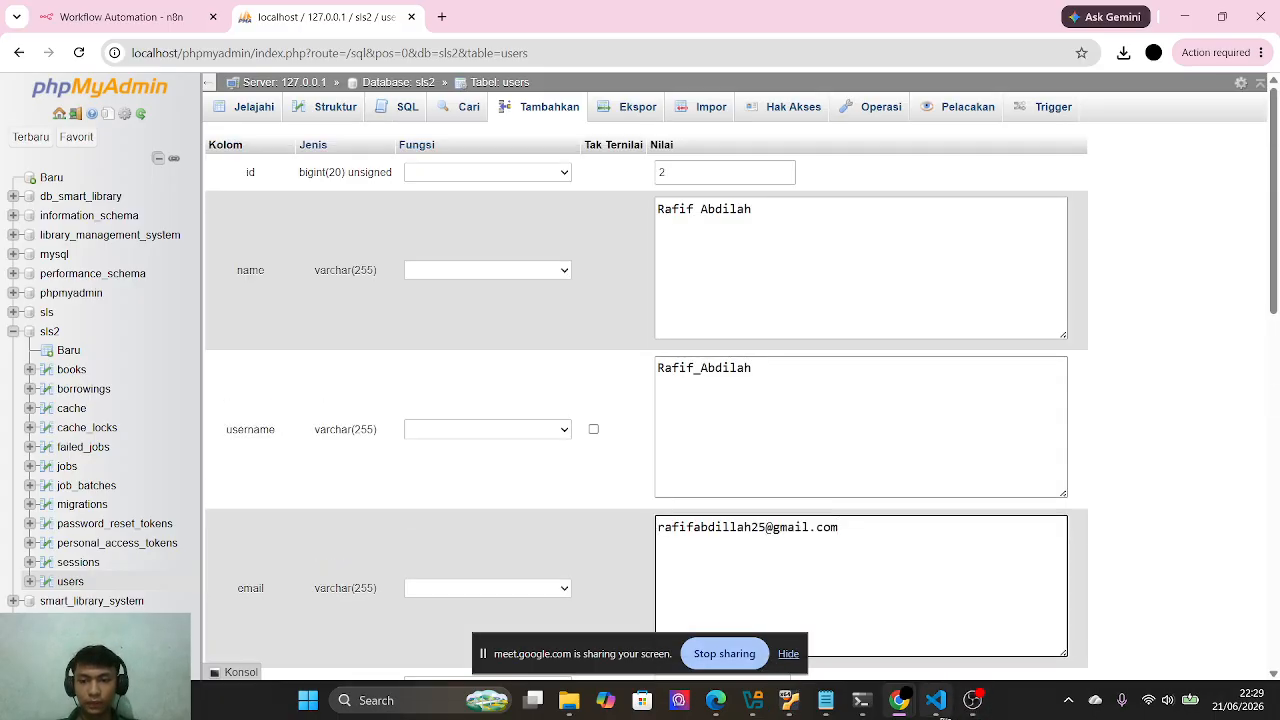
- Recheck the artisan server terminal in VS Code, return to phpMyAdmin in Chrome and view the sls2 books table
click(935, 700)
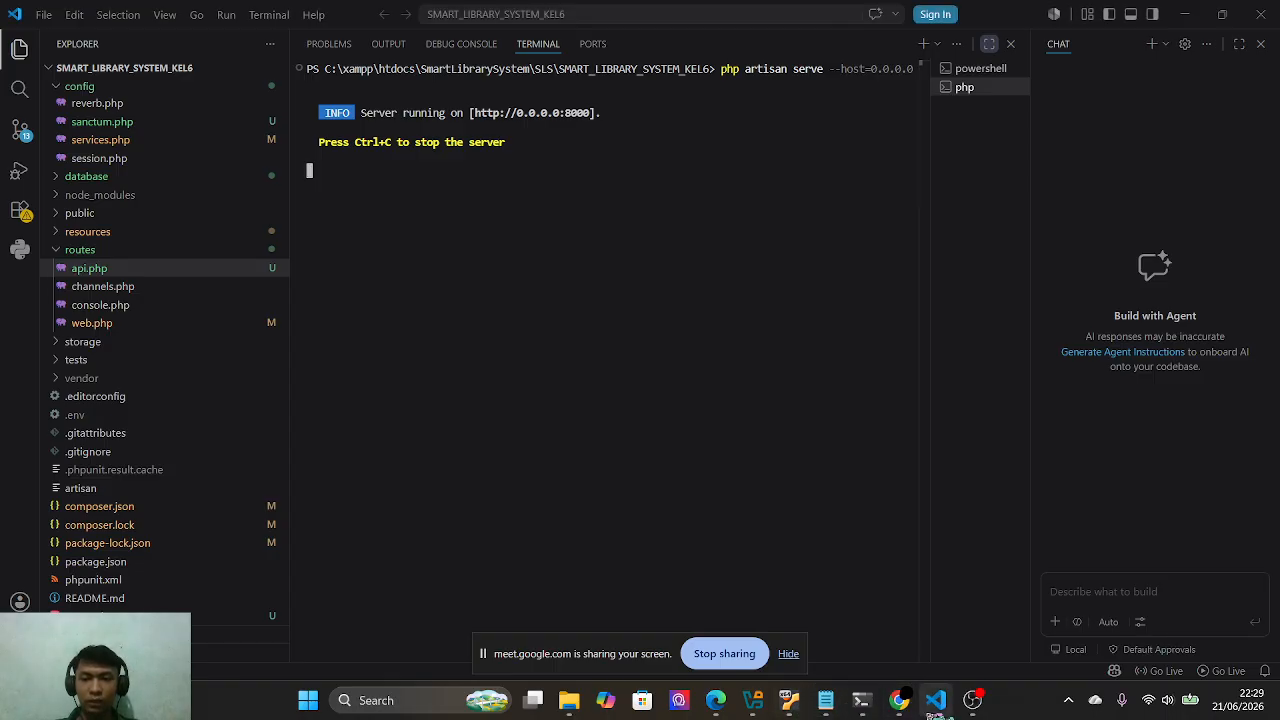
mouse_move(900, 700)
click(886, 614)
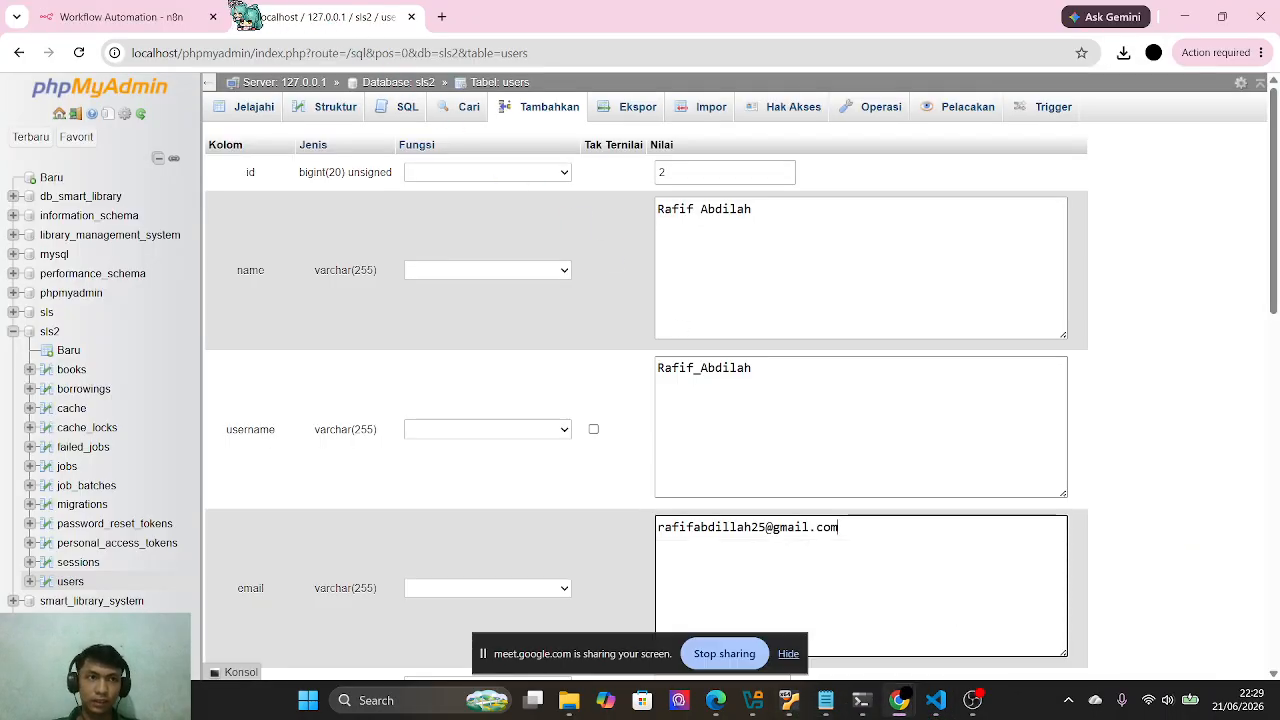
click(172, 15)
click(305, 16)
scroll(575, 455, down, 3)
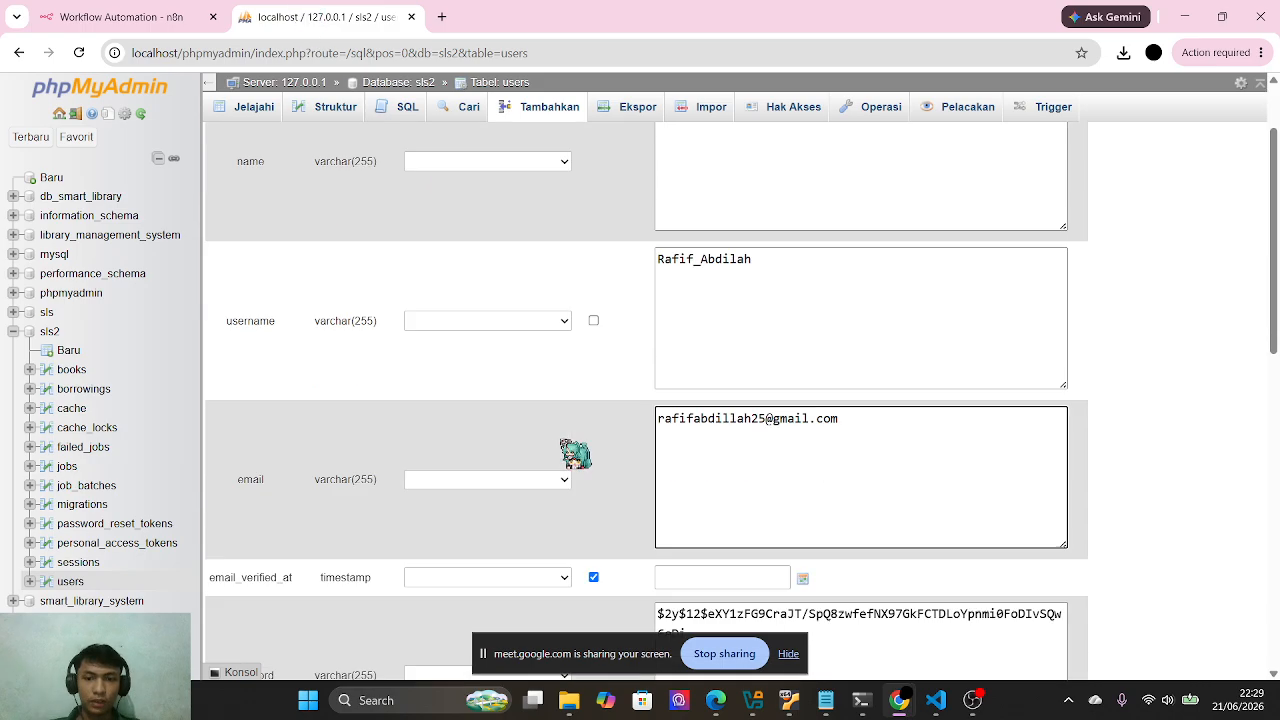
scroll(575, 455, up, 3)
click(72, 370)
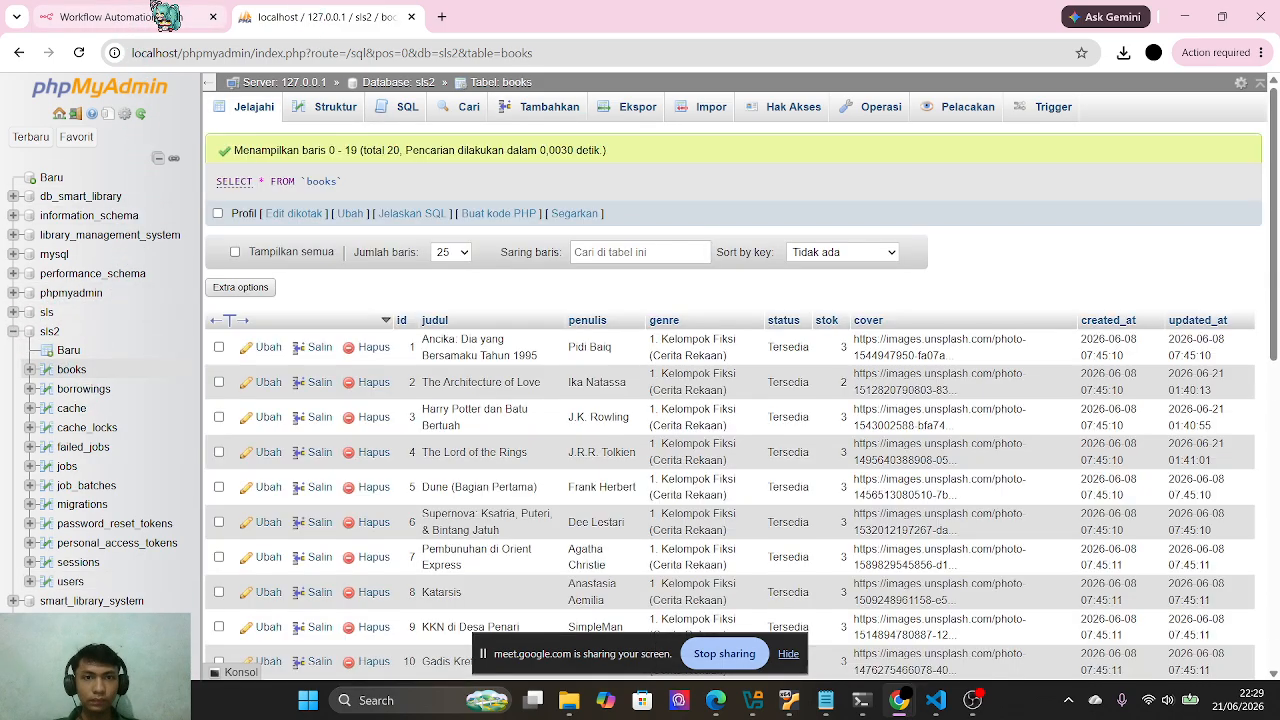
- Open the n8n workflow's HTTP Request node and change the host in its URL to 192.168.1.10
click(168, 17)
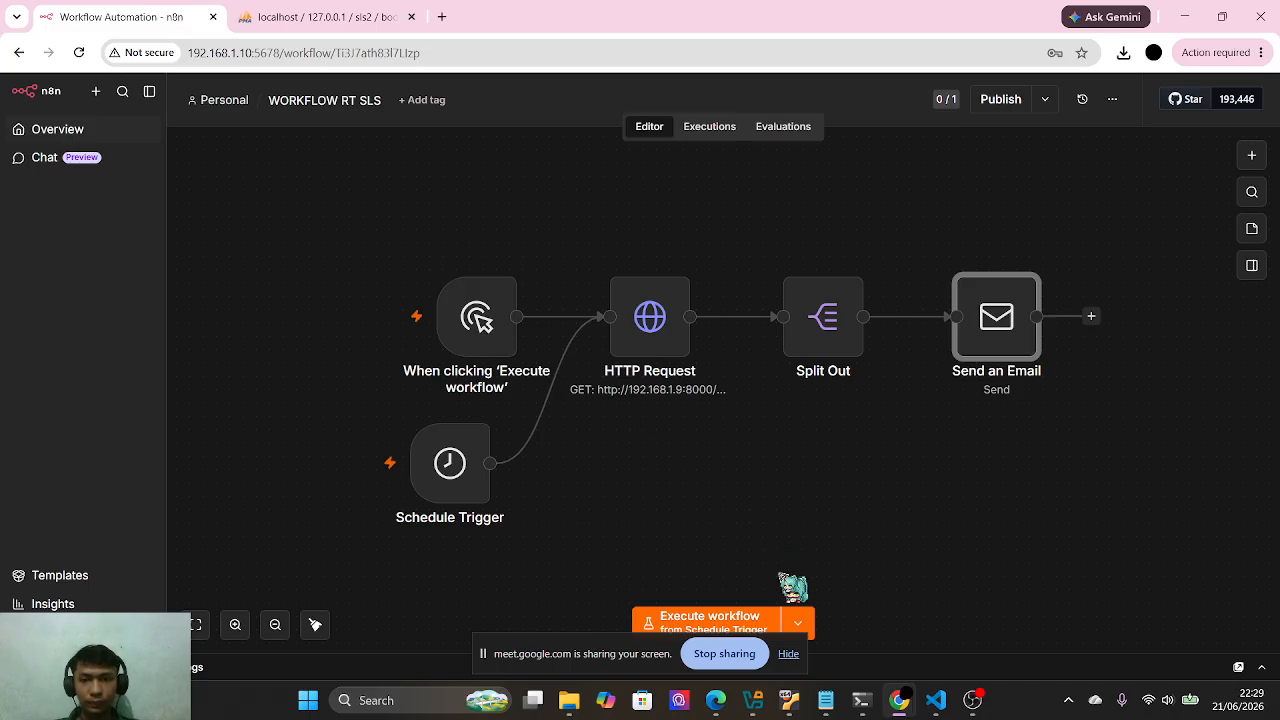
double_click(645, 330)
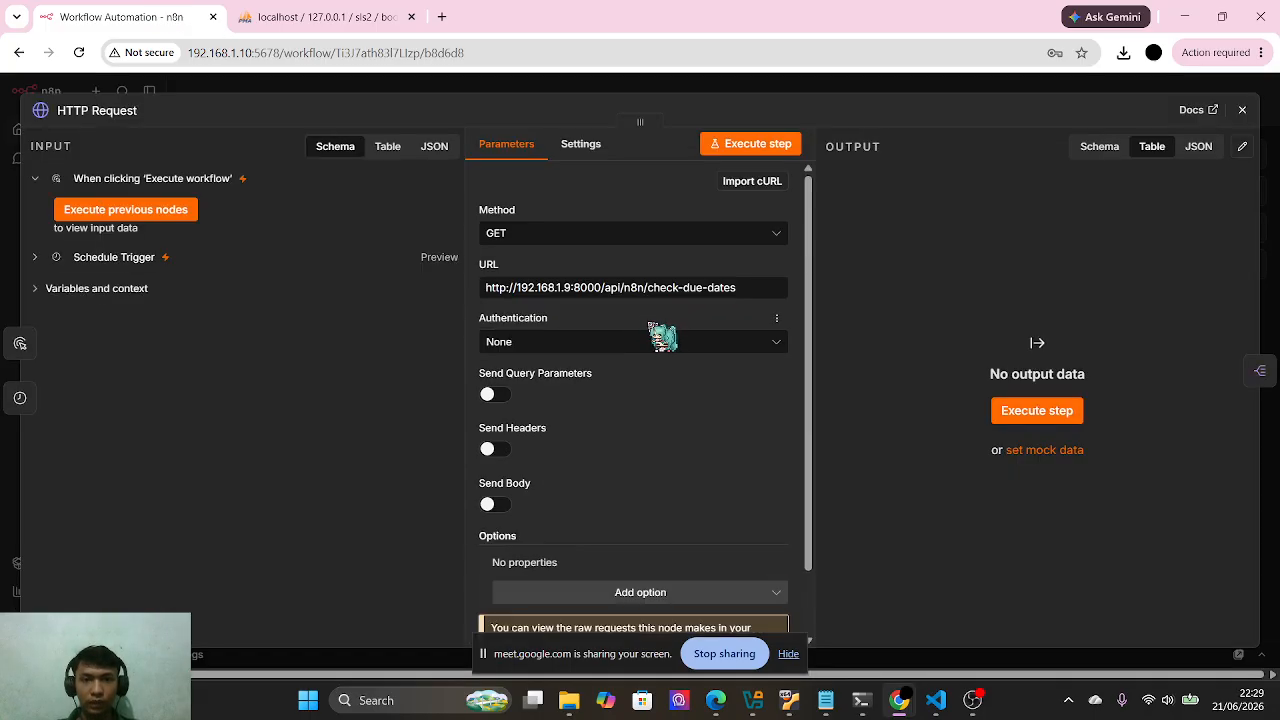
click(606, 289)
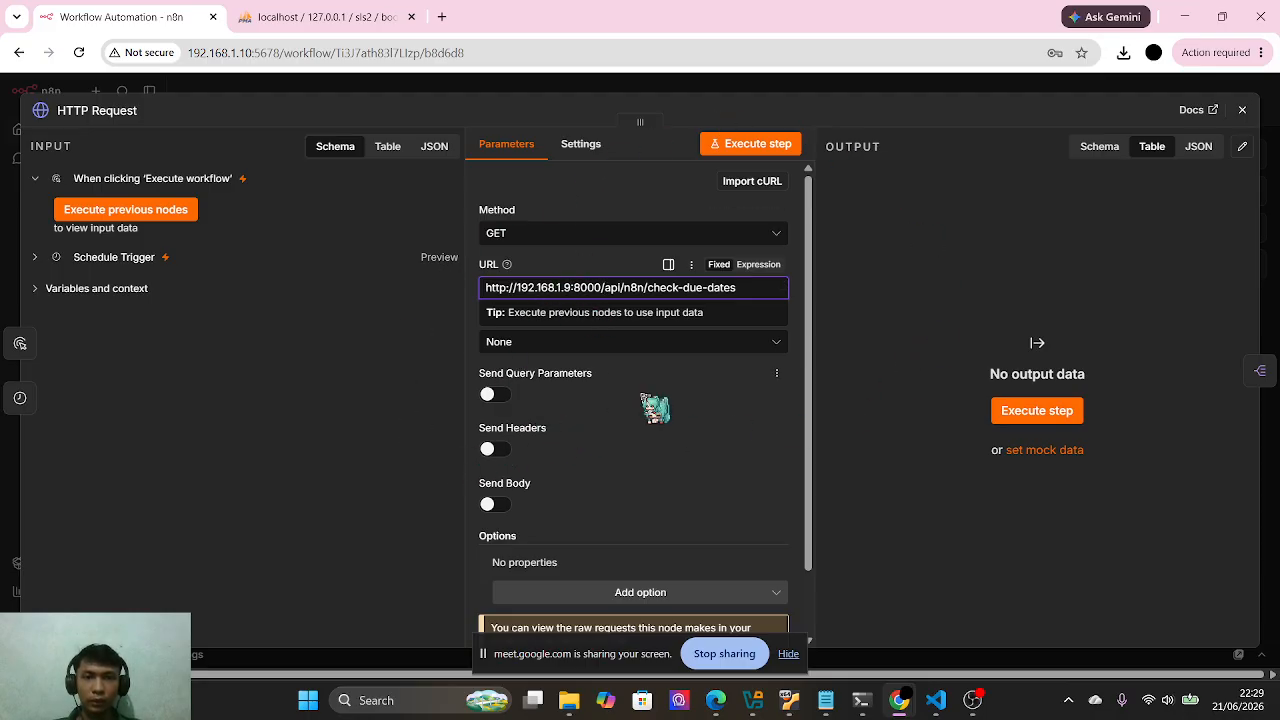
key(BackSpace)
text(10)
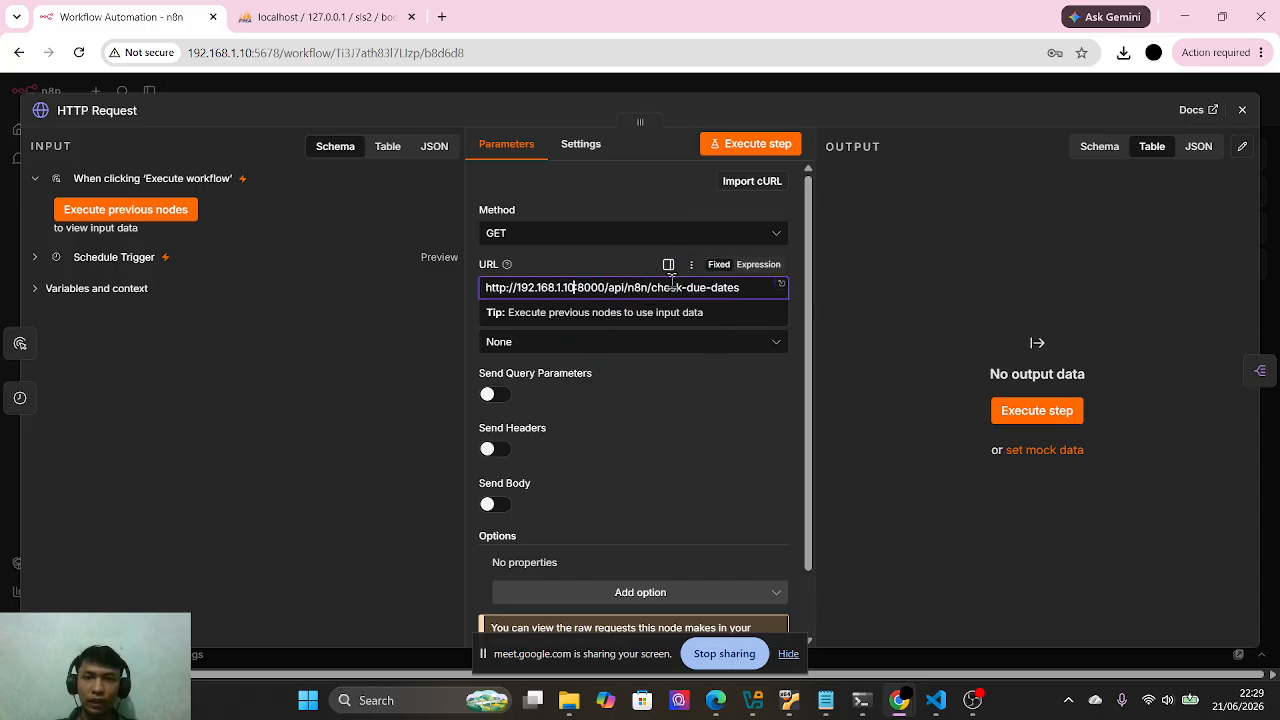
- Check the server terminal in VS Code and run ipconfig in a Command Prompt to look up the computer's Wi-Fi IPv4 address
click(935, 700)
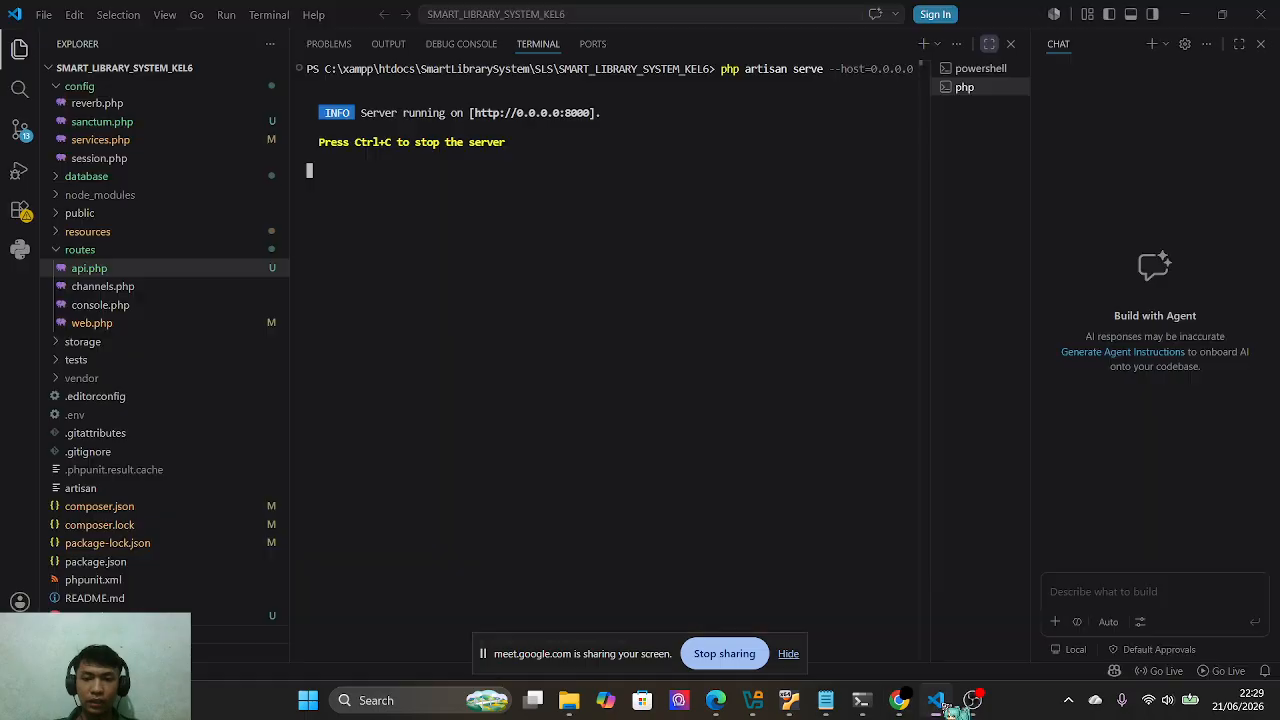
scroll(130, 380, up, 5)
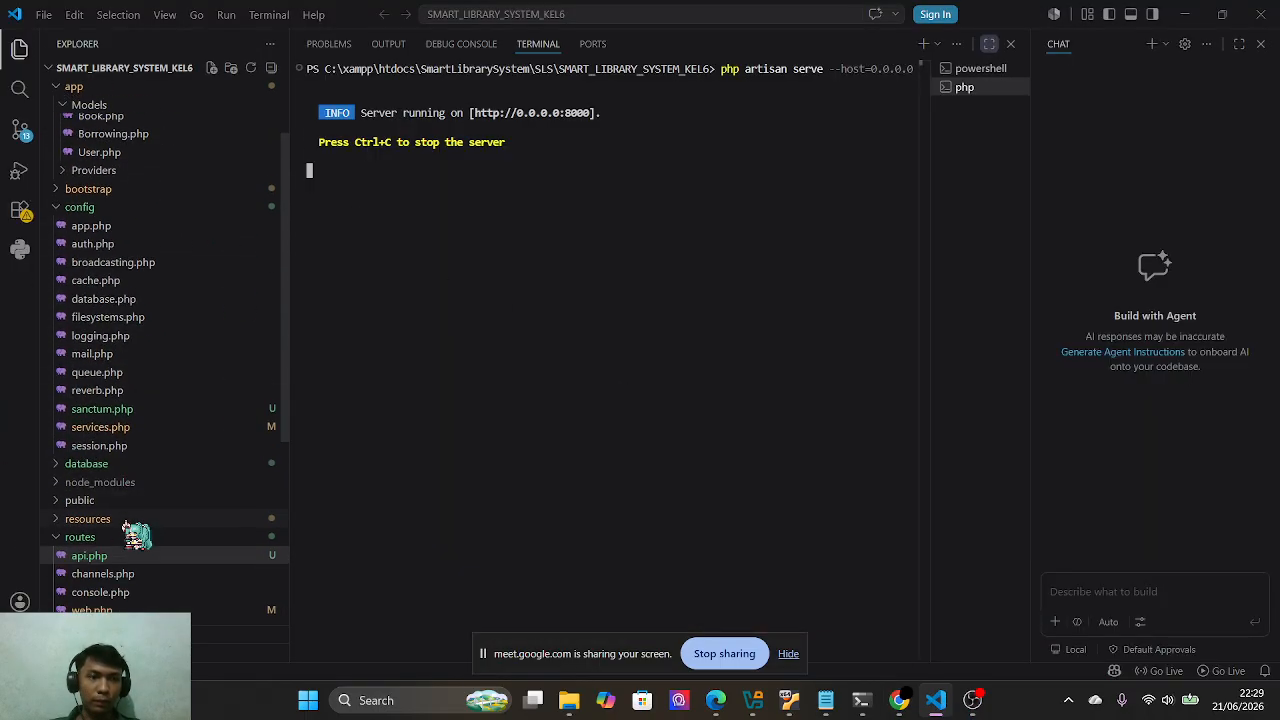
key(alt+Tab)
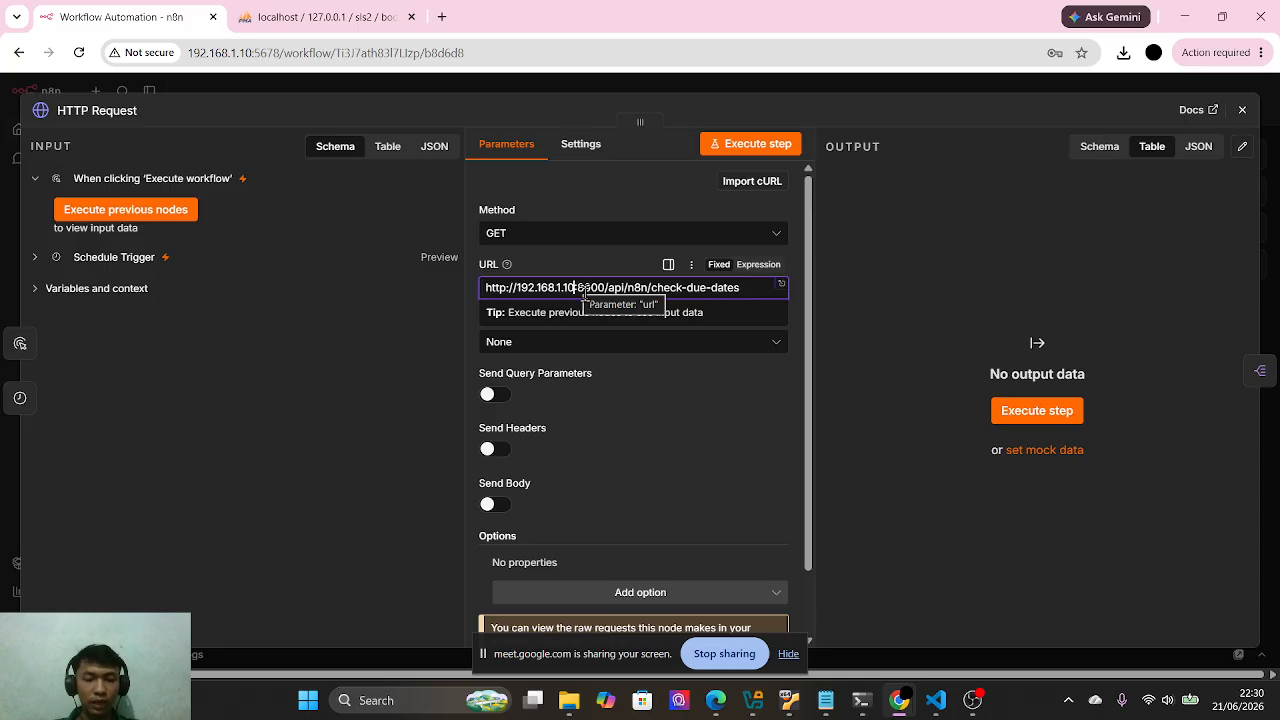
click(940, 700)
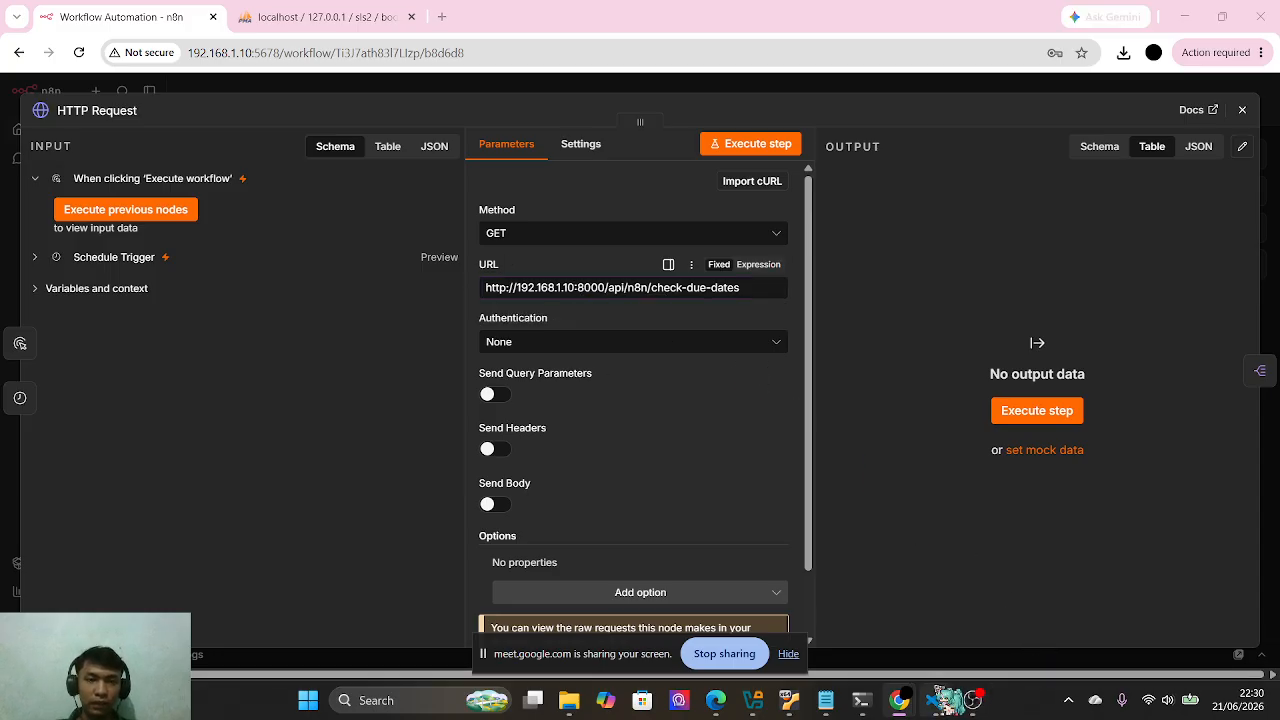
key(super+r)
key(Return)
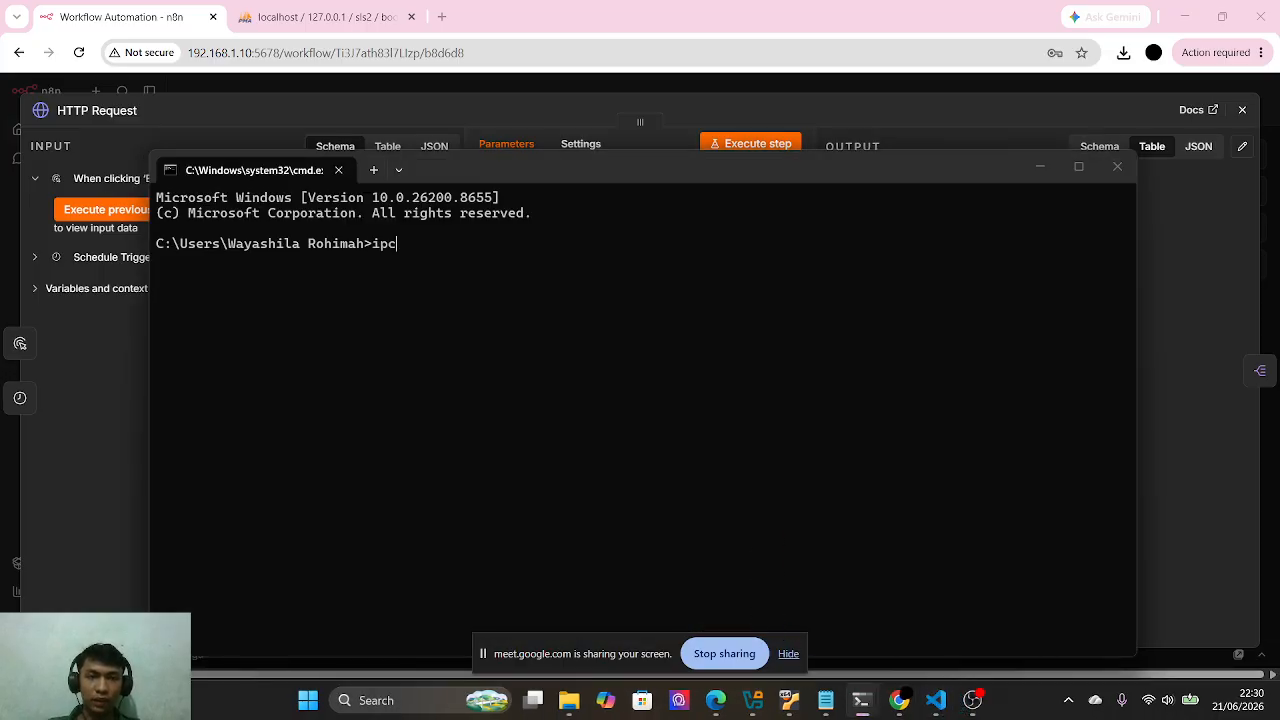
key(Return)
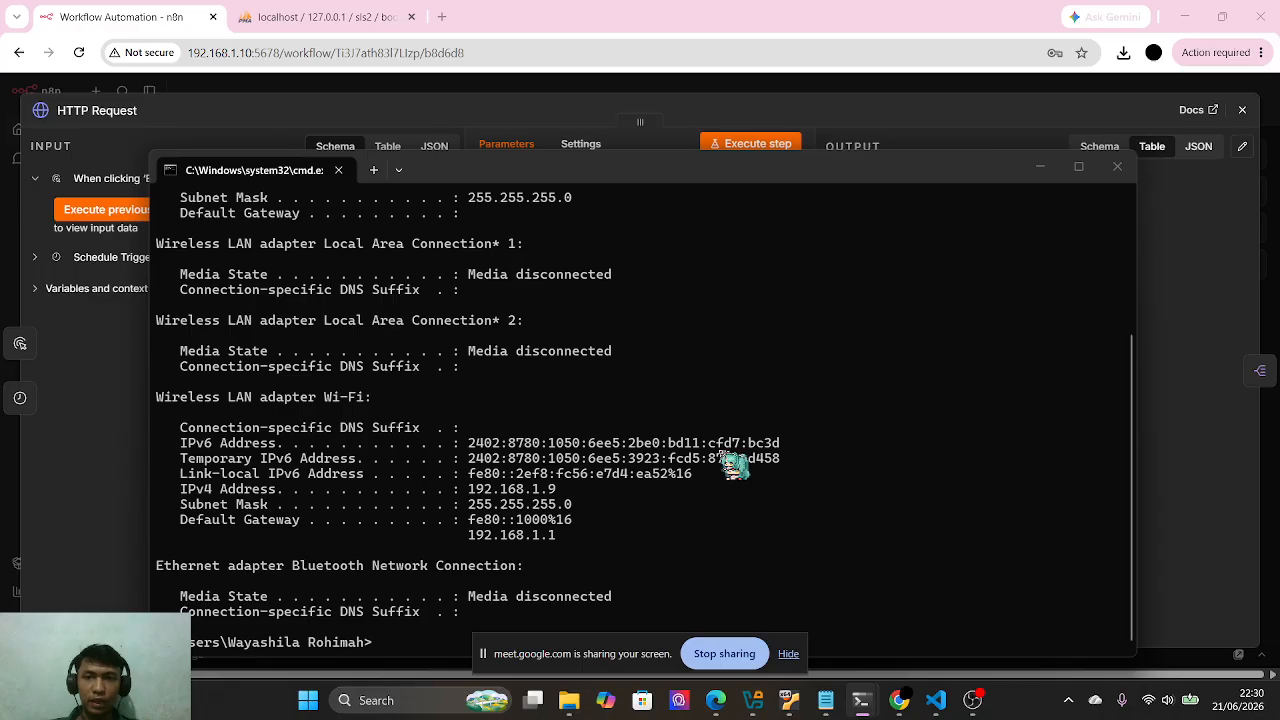
click(1117, 167)
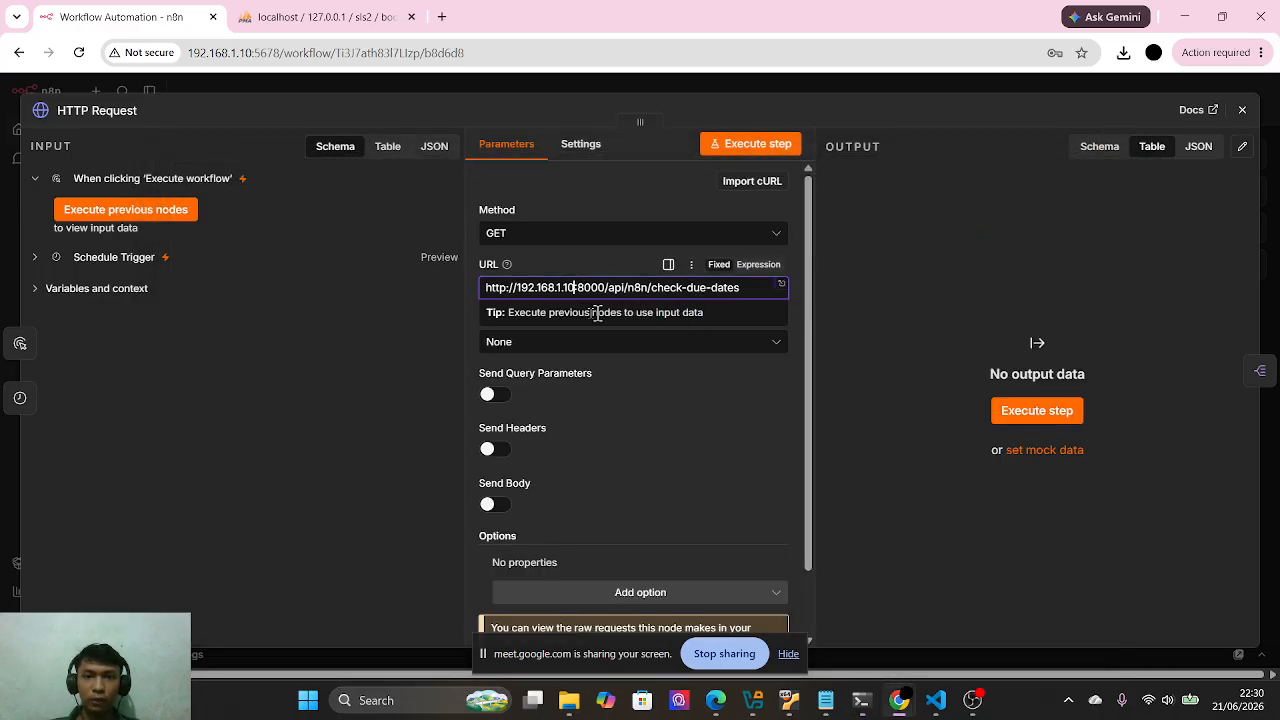
key(BackSpace)
key(BackSpace)
text(9)
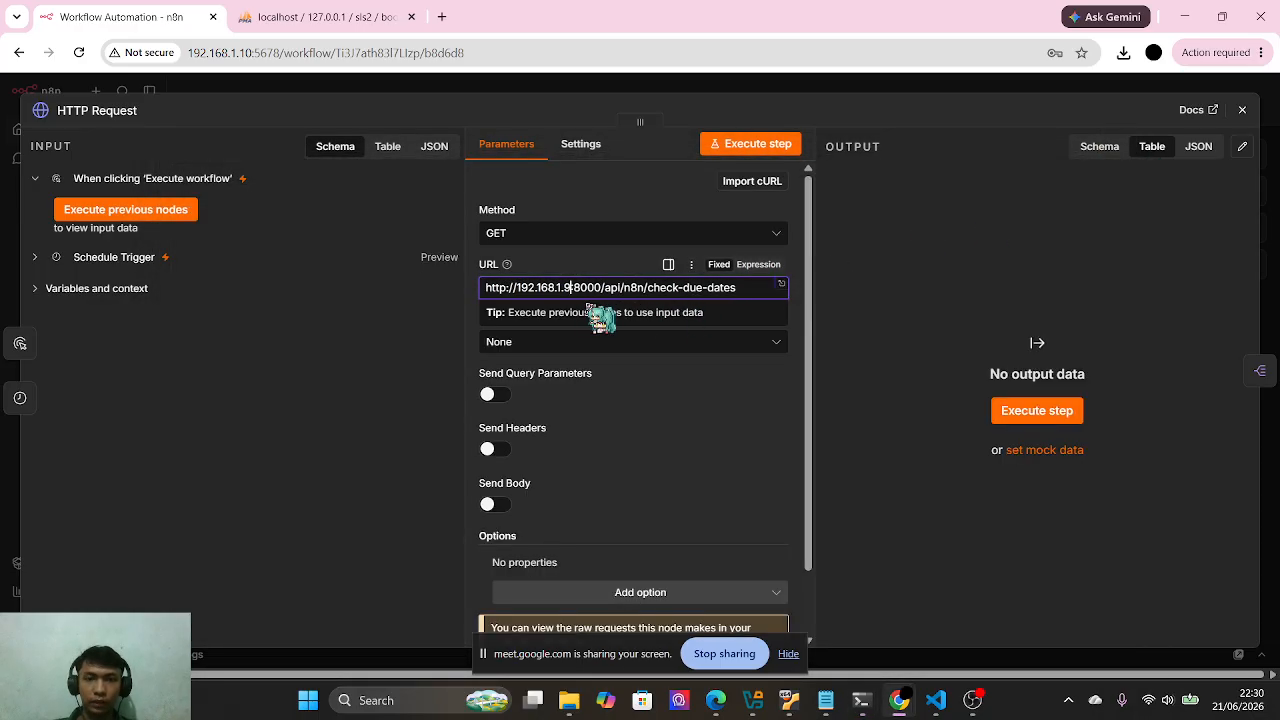
click(1242, 110)
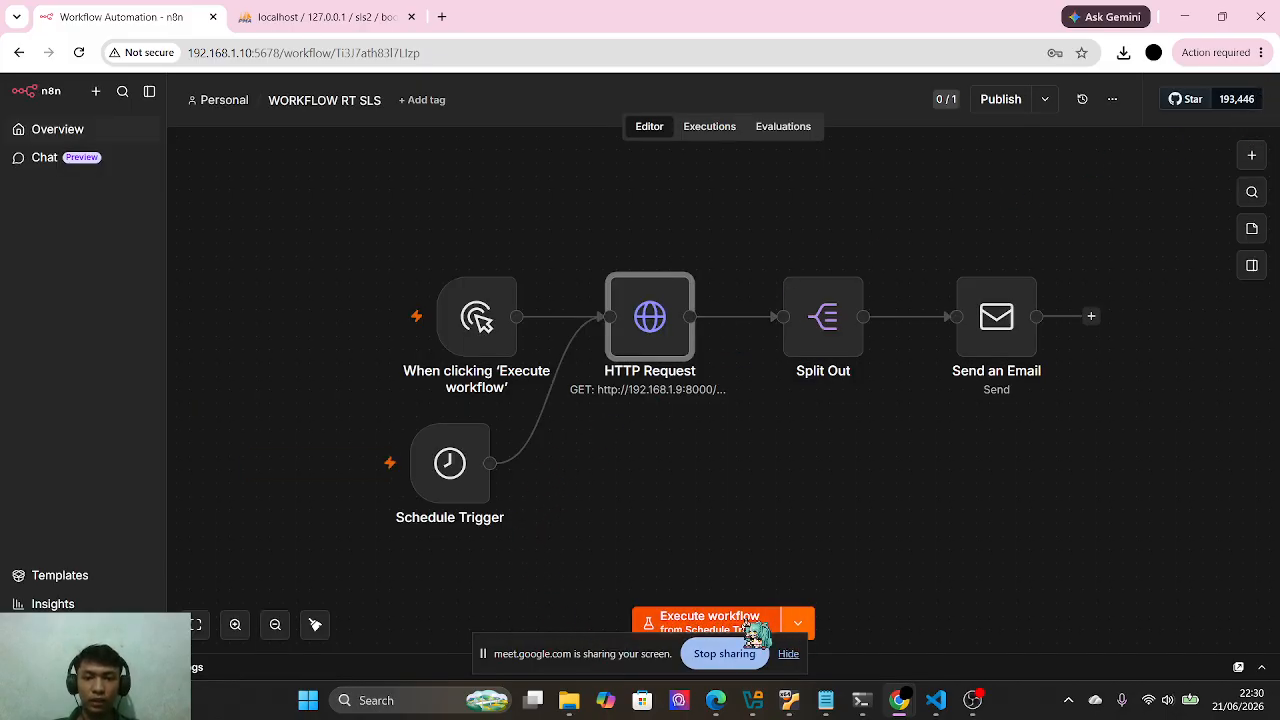
click(752, 626)
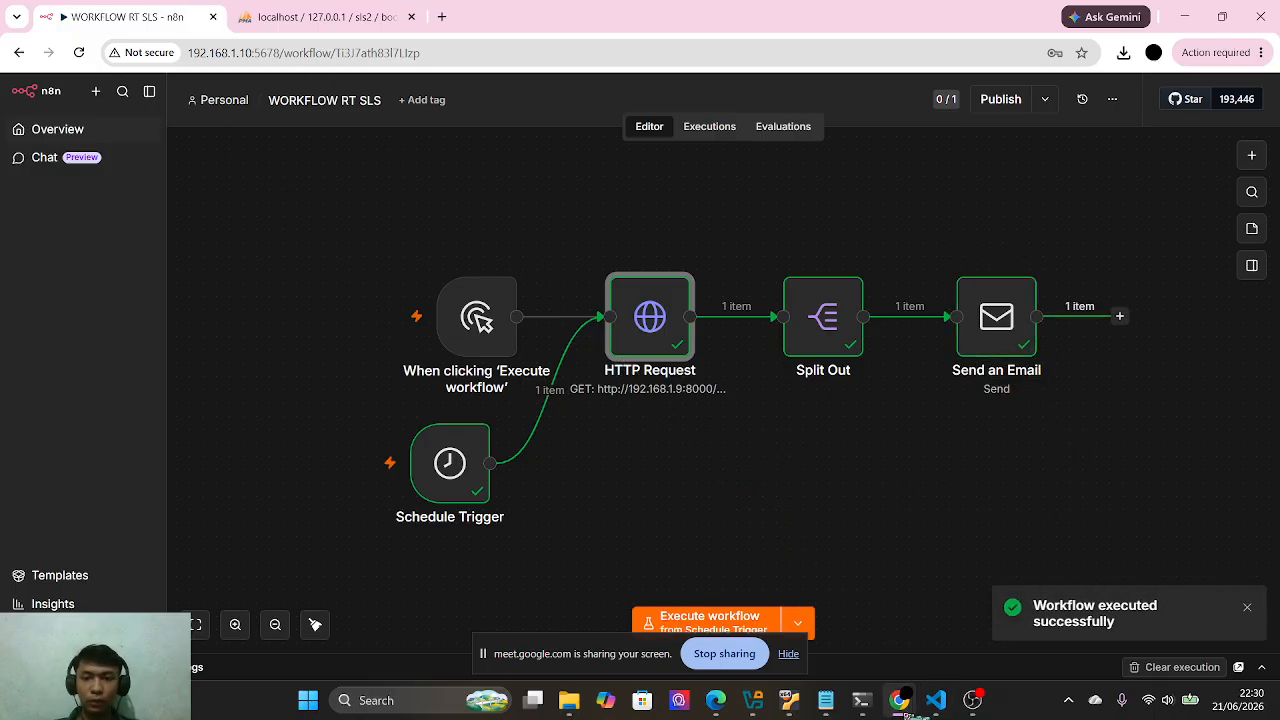
- Open Gmail in a new tab and read the newest "[Smart Library System] Pengingat Pengembalian Buku" email
mouse_move(900, 700)
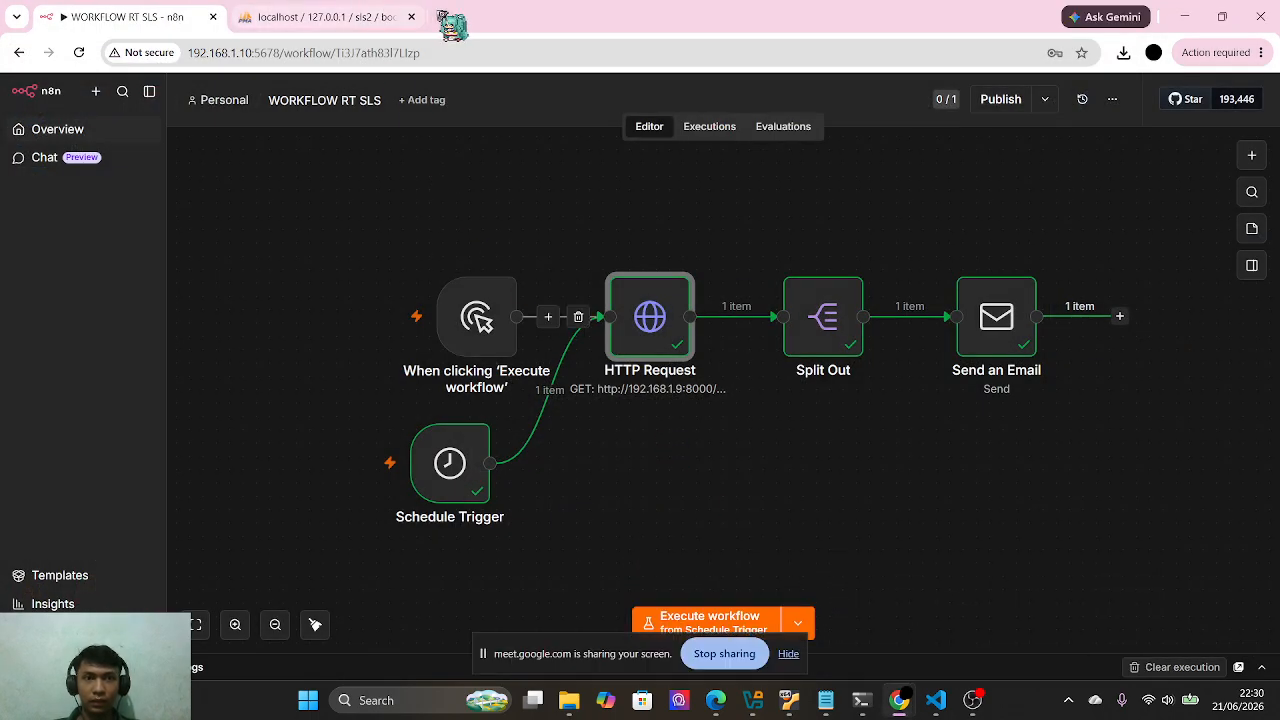
click(440, 17)
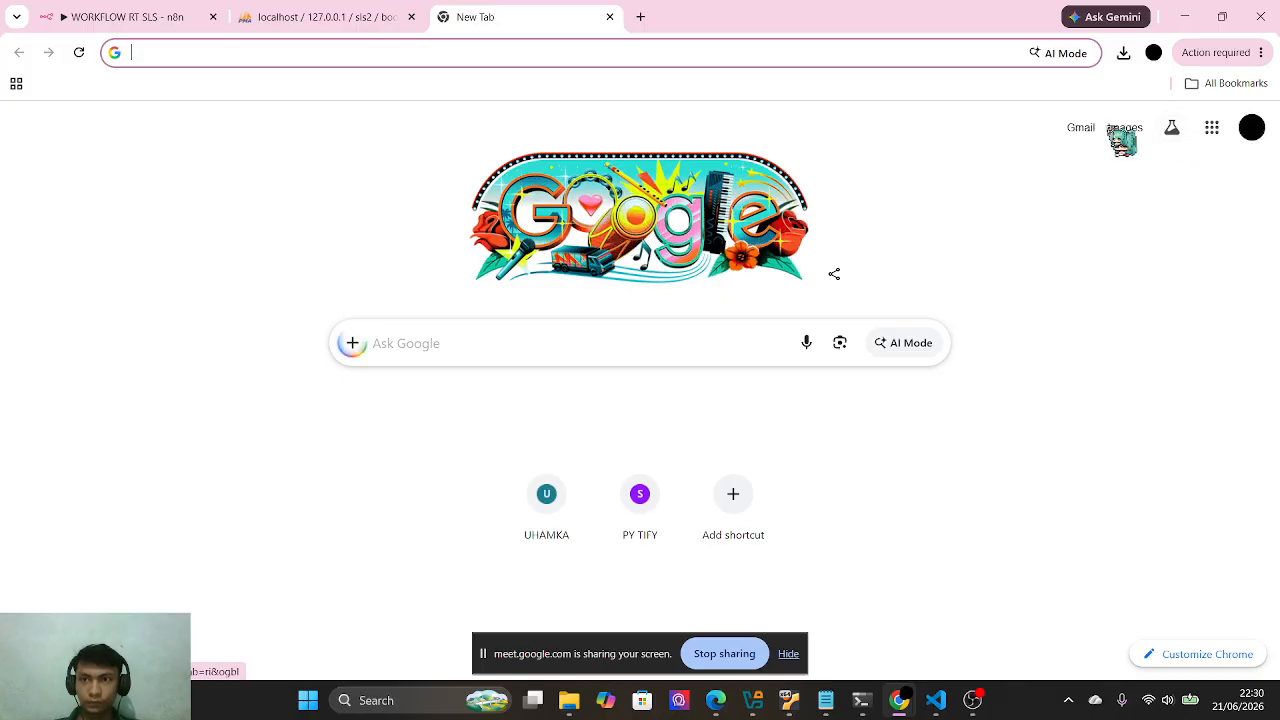
click(1082, 130)
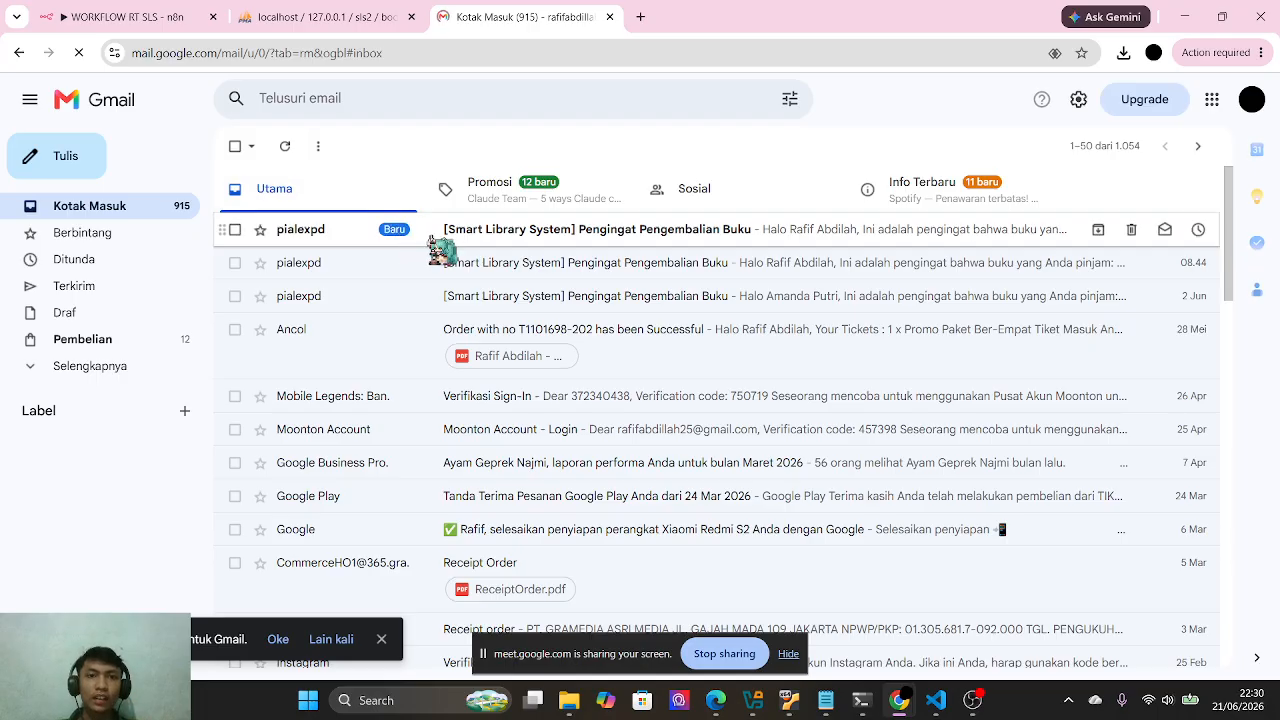
click(440, 238)
scroll(517, 331, down, 2)
scroll(400, 310, up, 2)
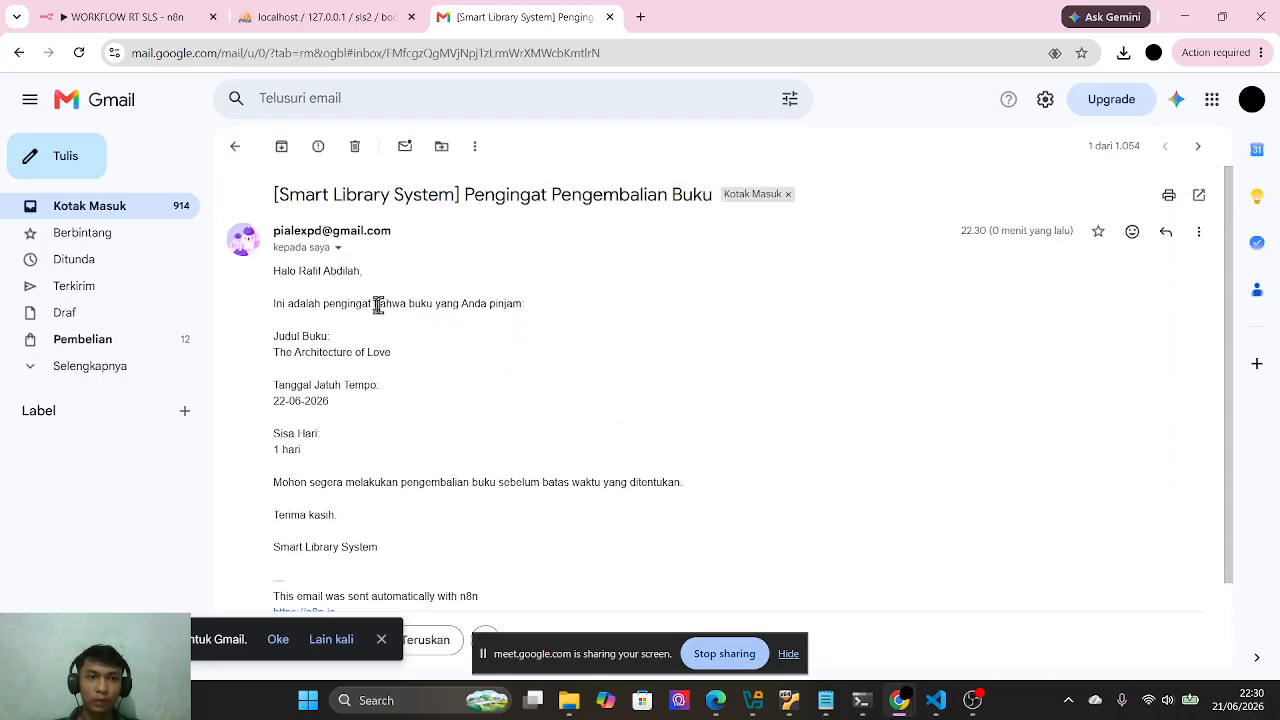
scroll(332, 309, down, 1)
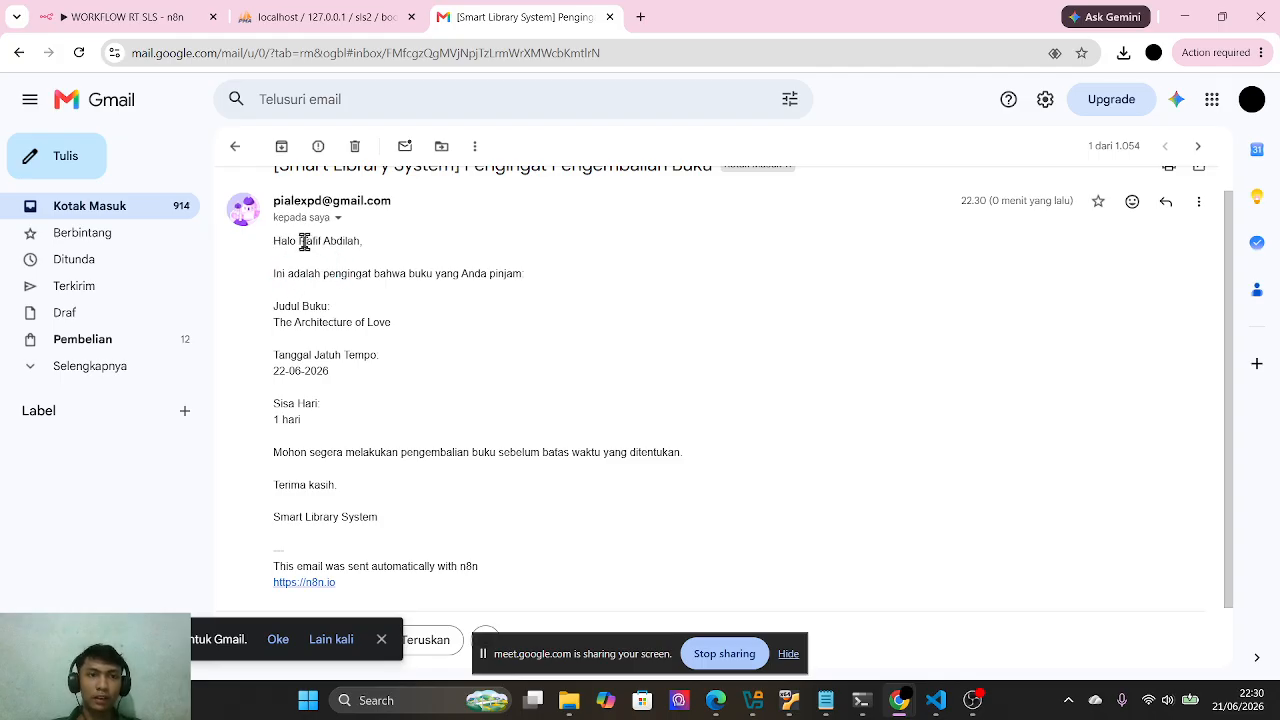
- Detach the Gmail tab with the reminder email into its own Chrome window and maximize that window
key(alt+Tab)
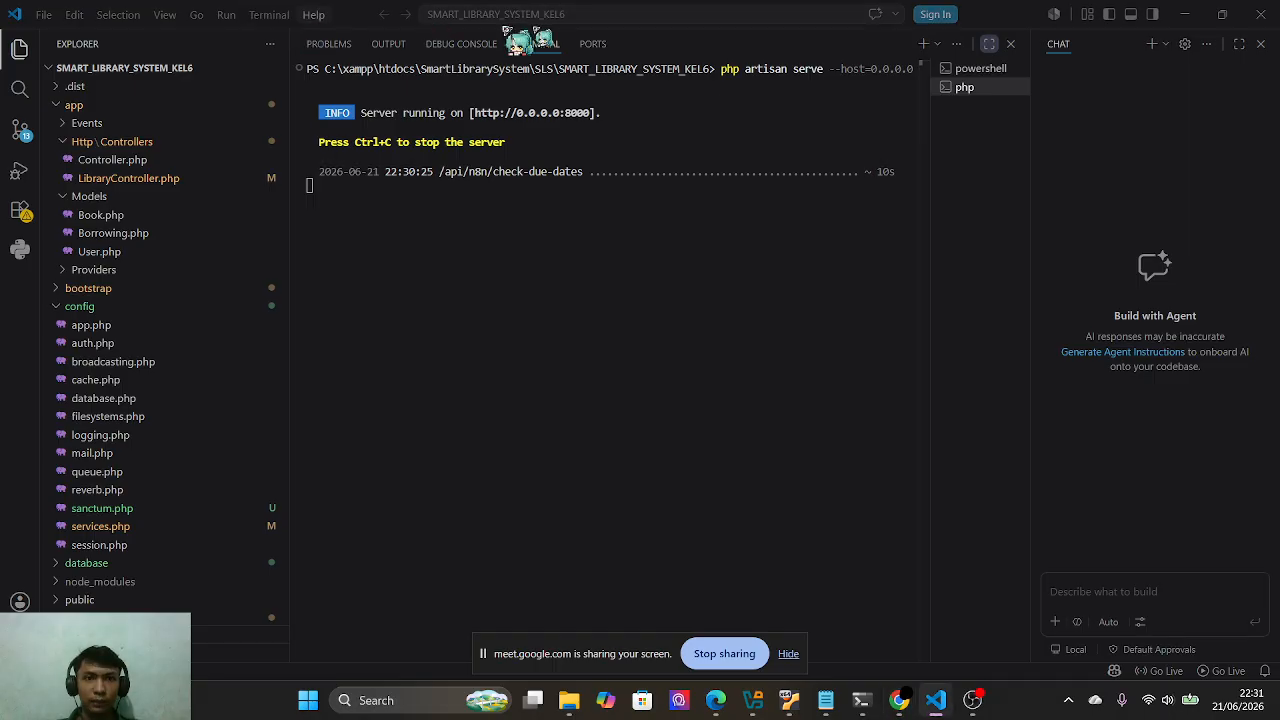
key(alt+Tab)
drag(593, 30, 591, 106)
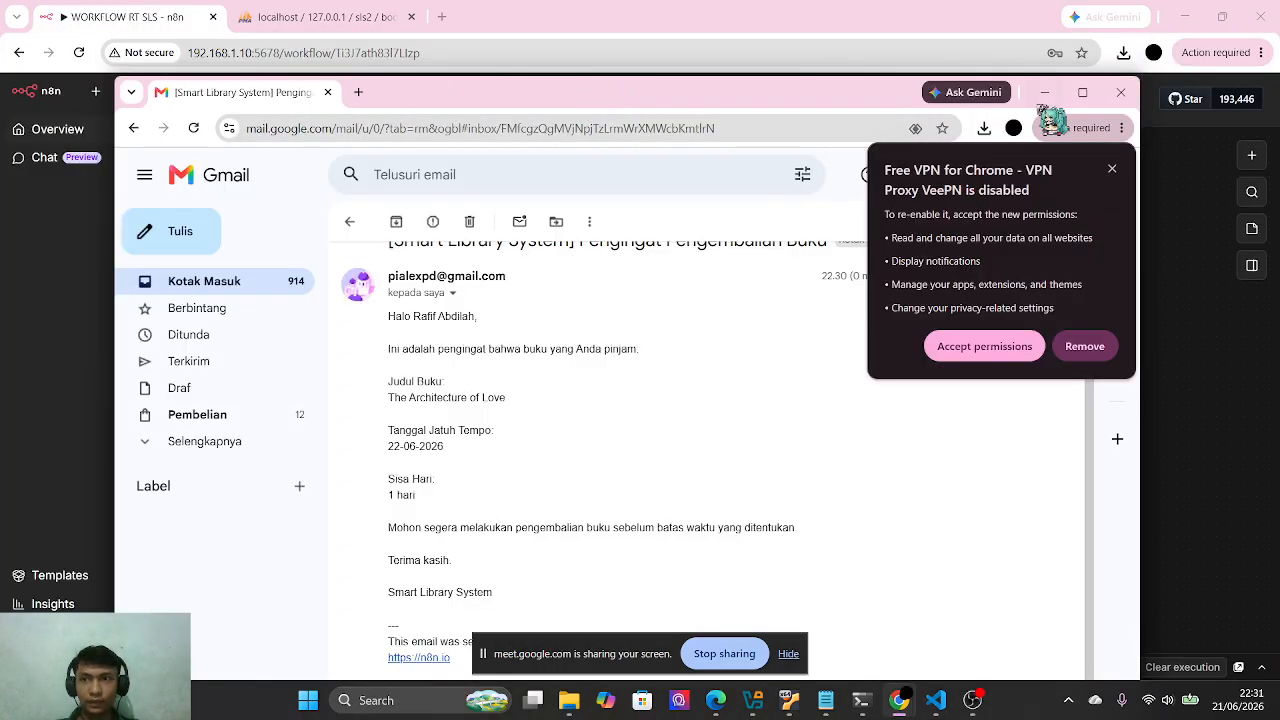
click(1083, 93)
- Open the Split Out node's input and output data in n8n and compare it with the reminder email in Gmail
key(alt+Tab)
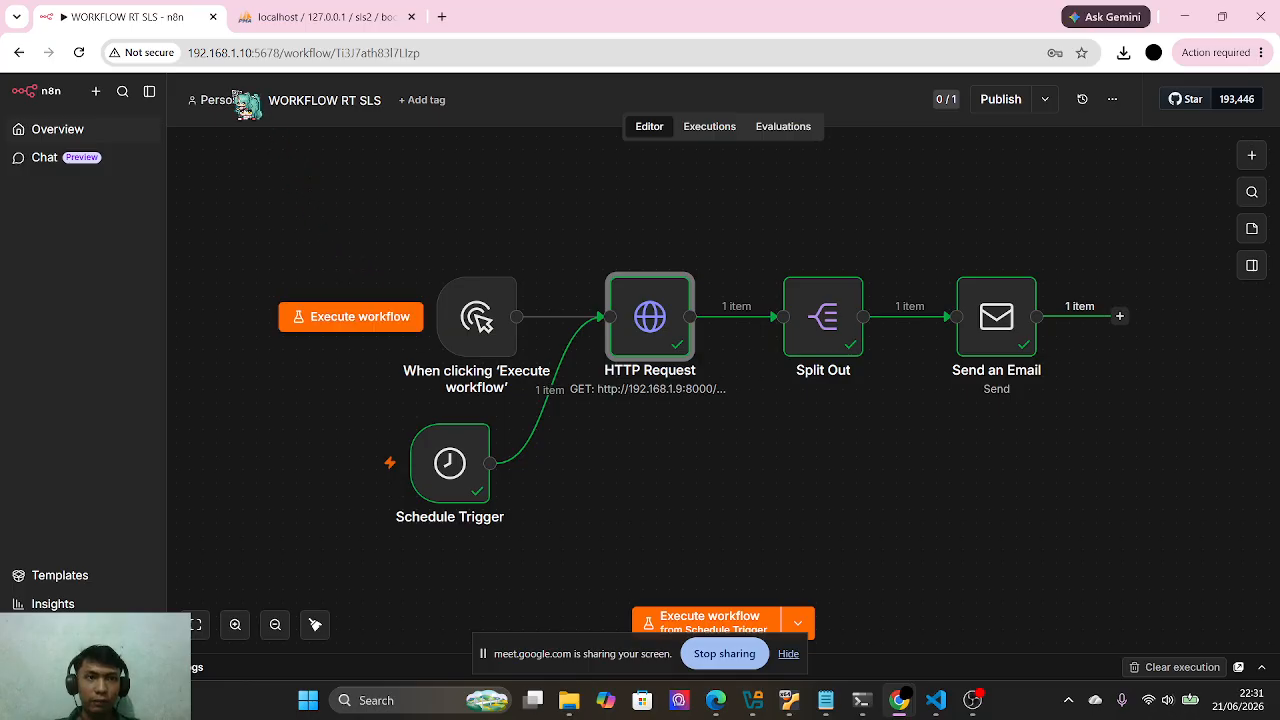
double_click(830, 345)
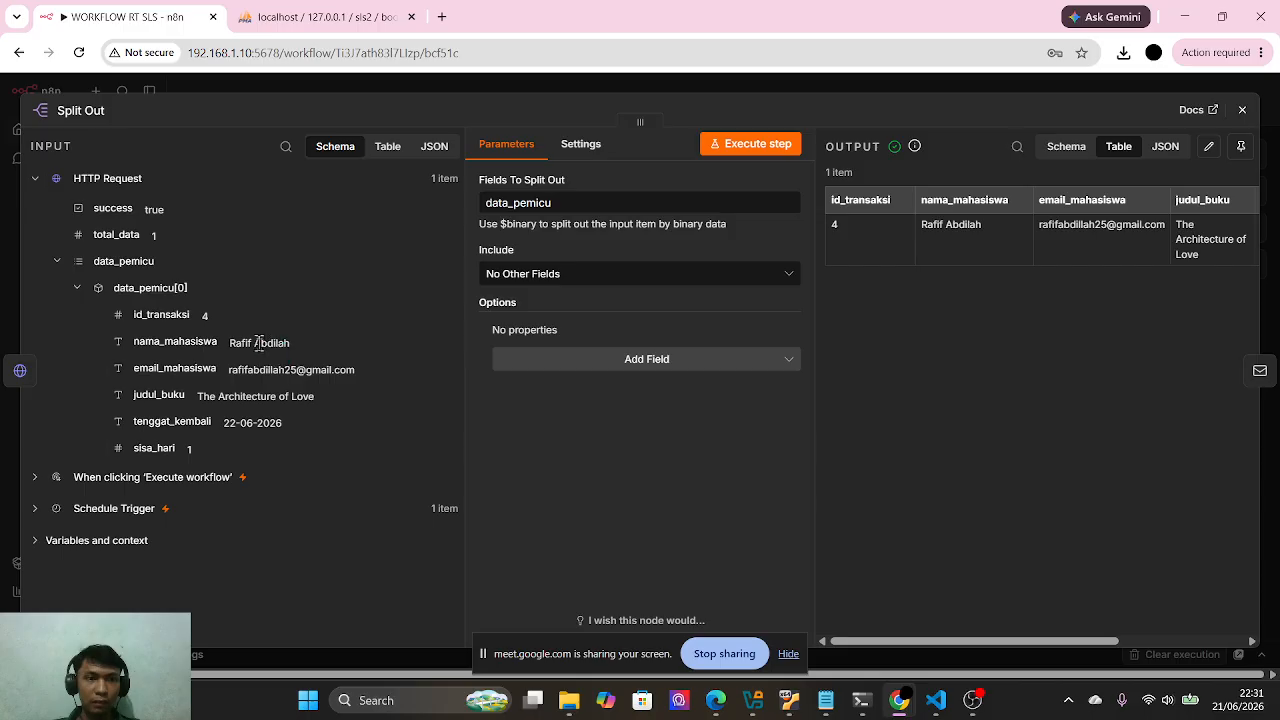
key(alt+Tab)
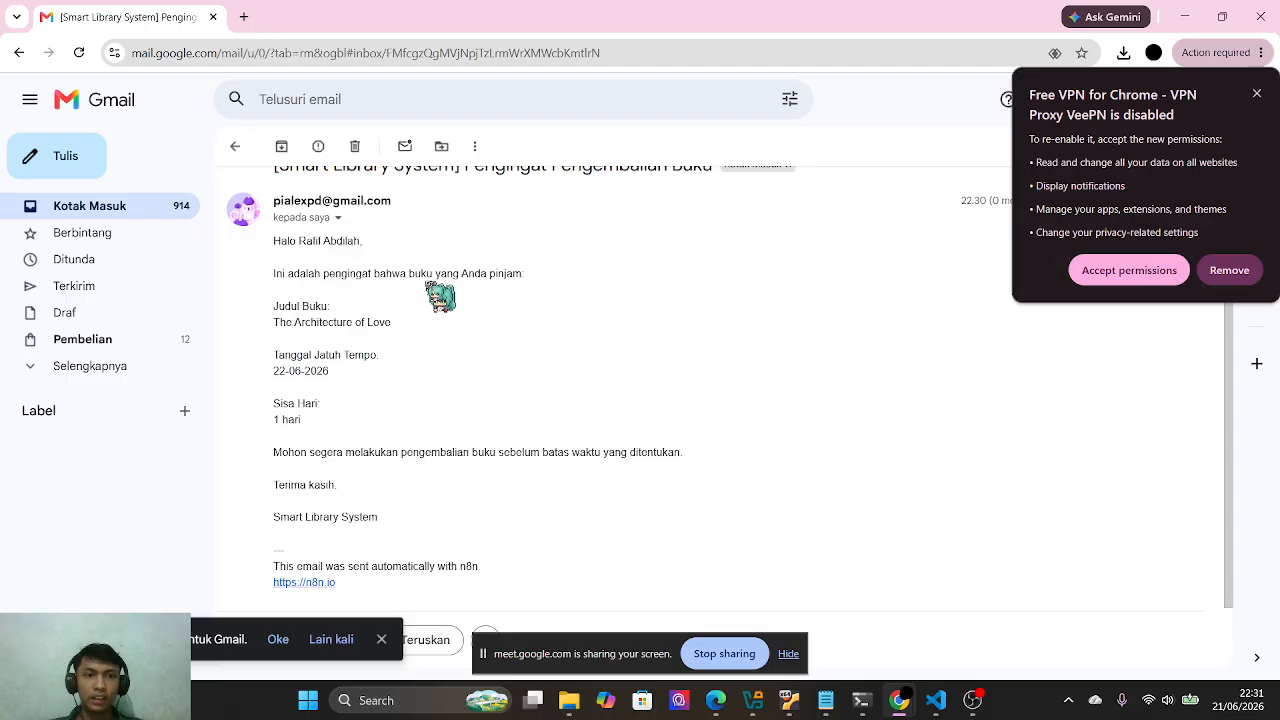
- Open the Send an Email node in n8n and compare its text template with the reminder email in Gmail
key(alt+Tab)
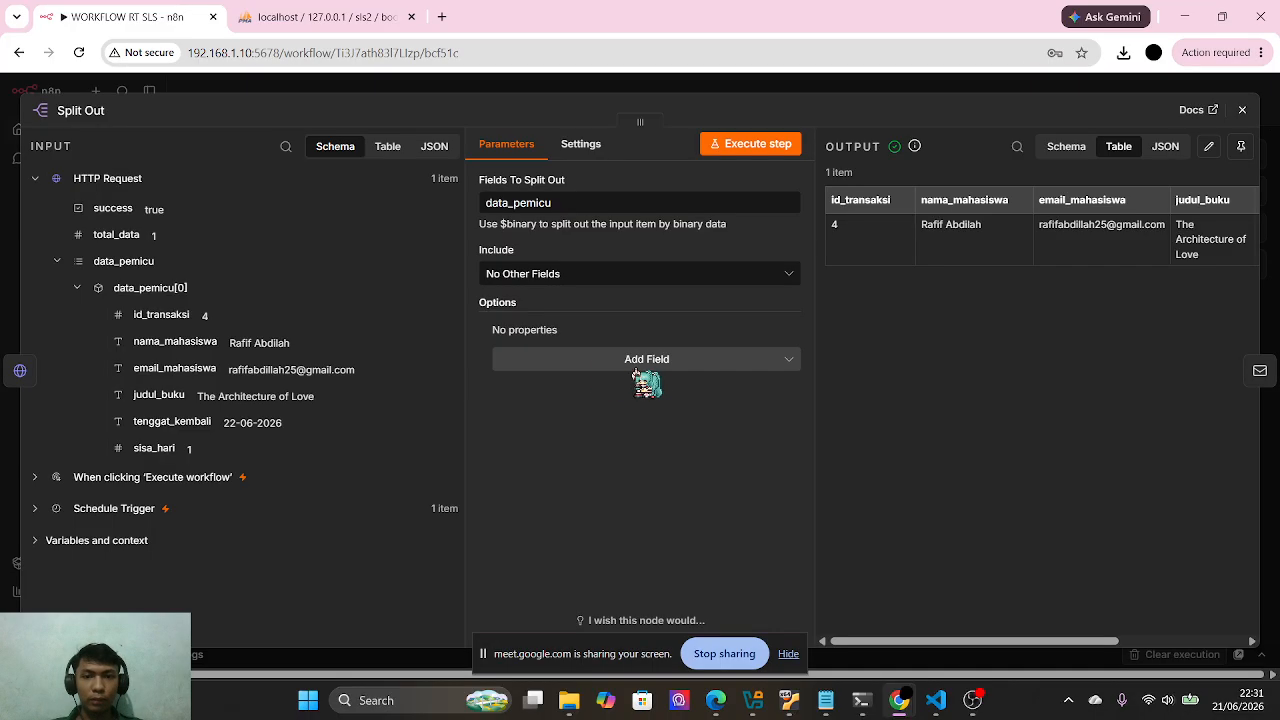
click(1244, 110)
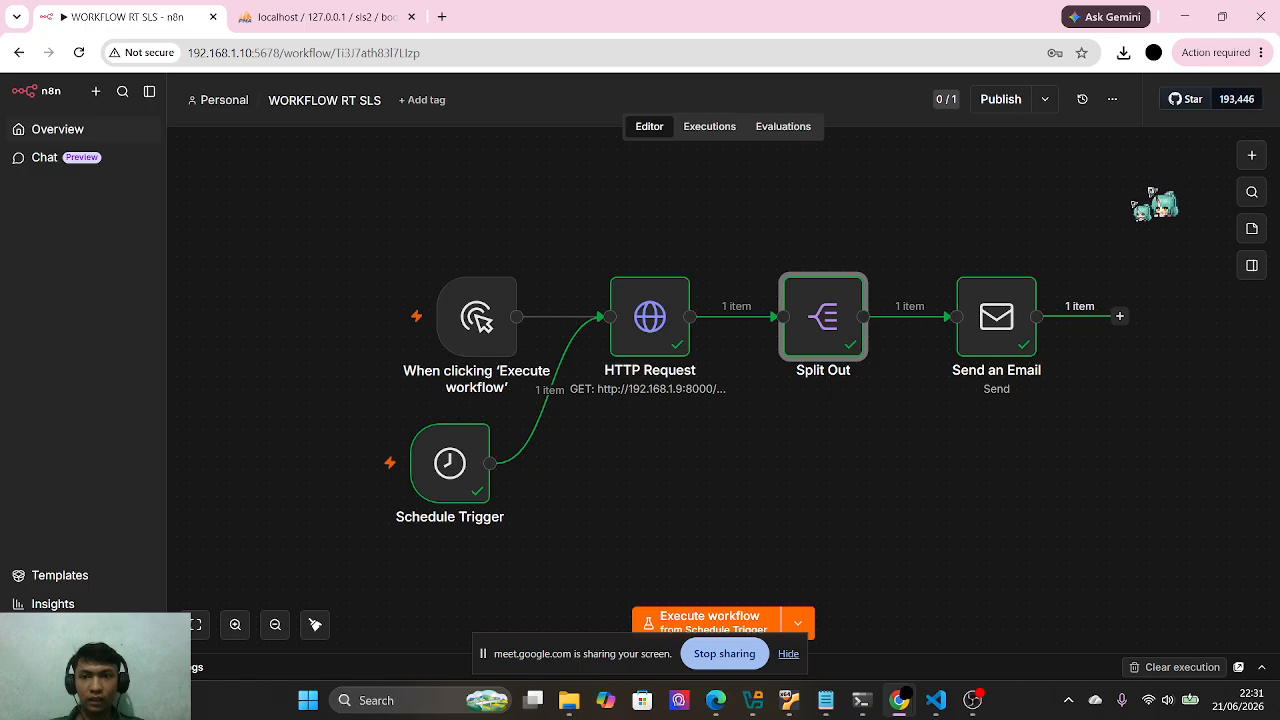
double_click(994, 356)
scroll(623, 460, down, 5)
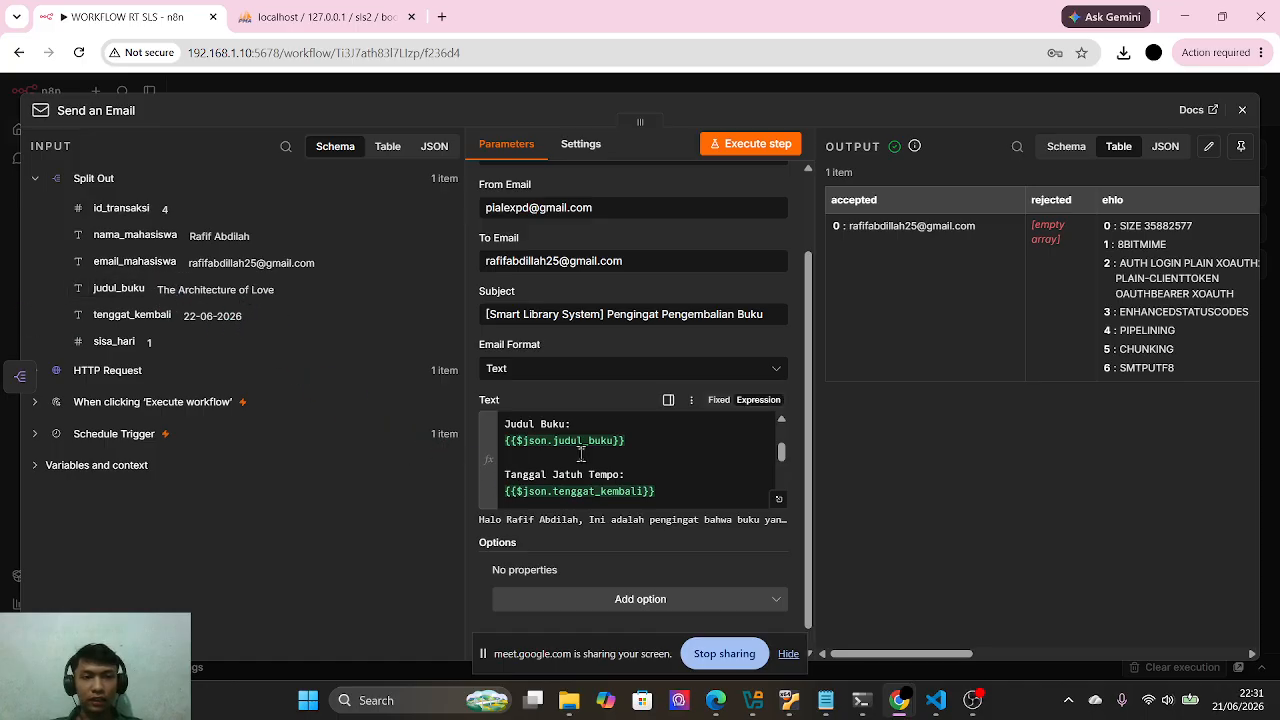
key(alt+Tab)
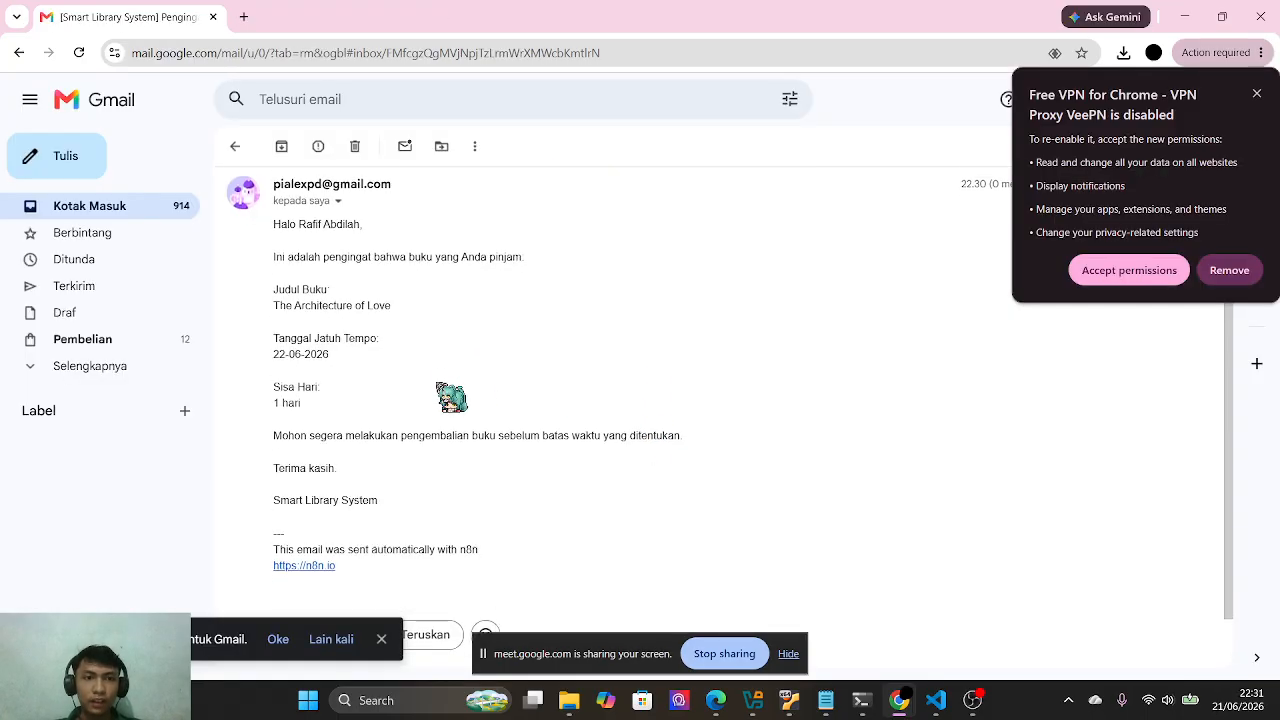
scroll(440, 390, down, 1)
key(alt+Tab)
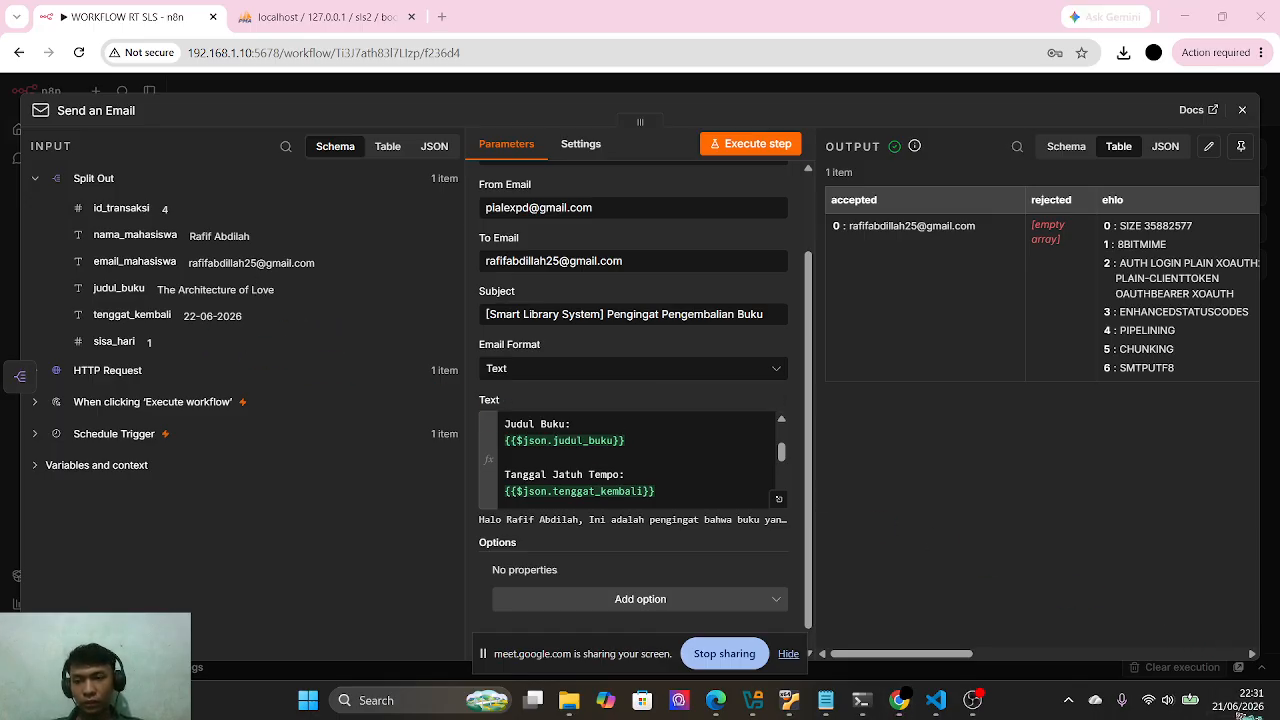
- Check today's date in the Windows calendar and compare it with the due date and remaining days in the Gmail reminder
key(super+n)
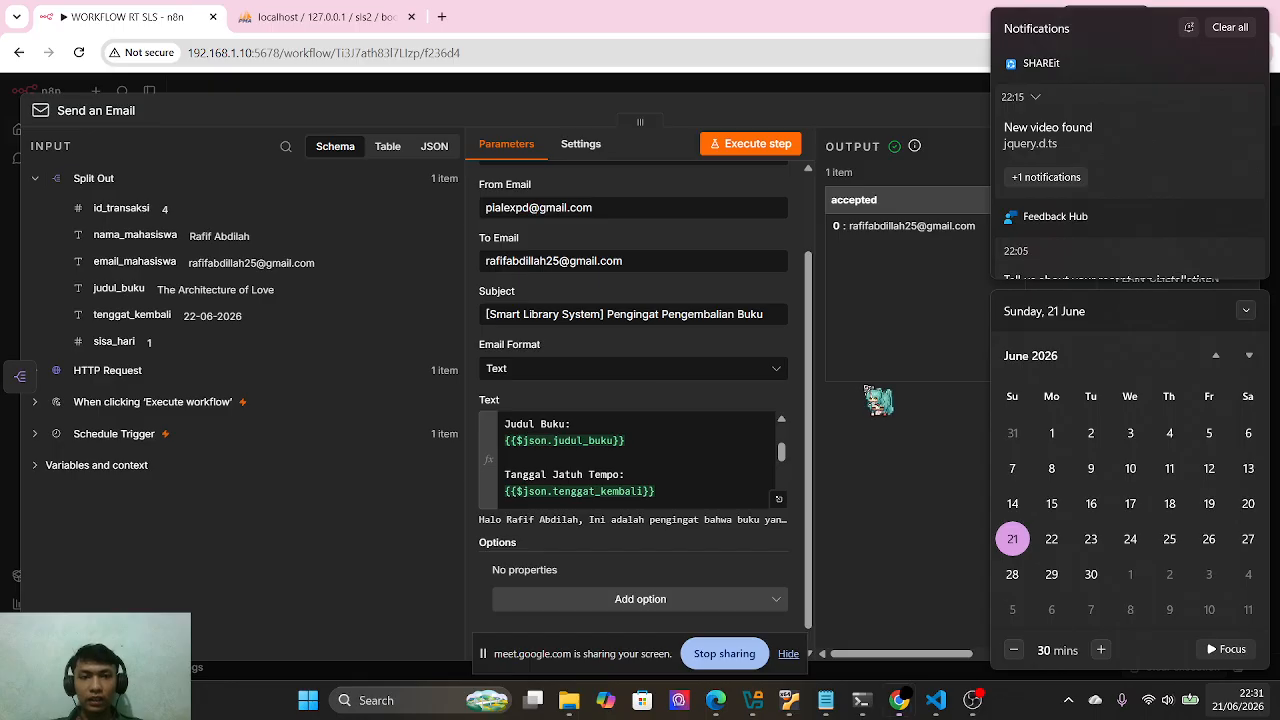
click(879, 400)
key(alt+Tab)
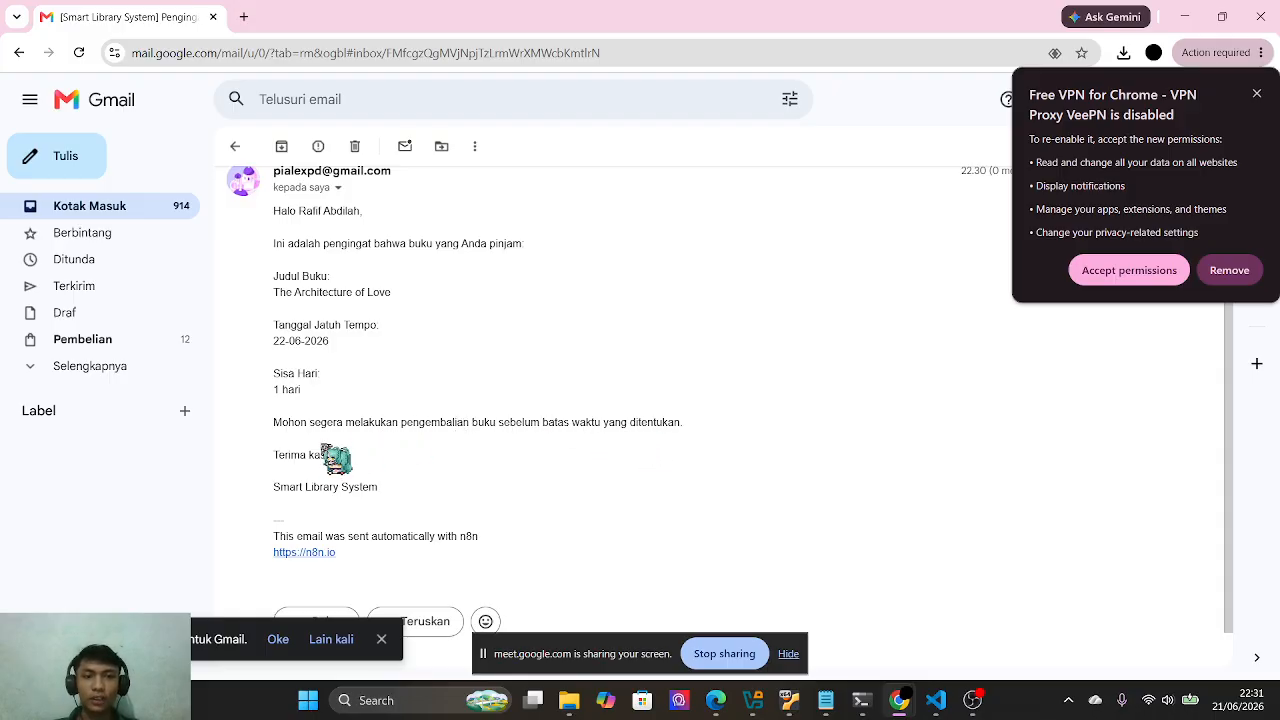
scroll(428, 460, up, 1)
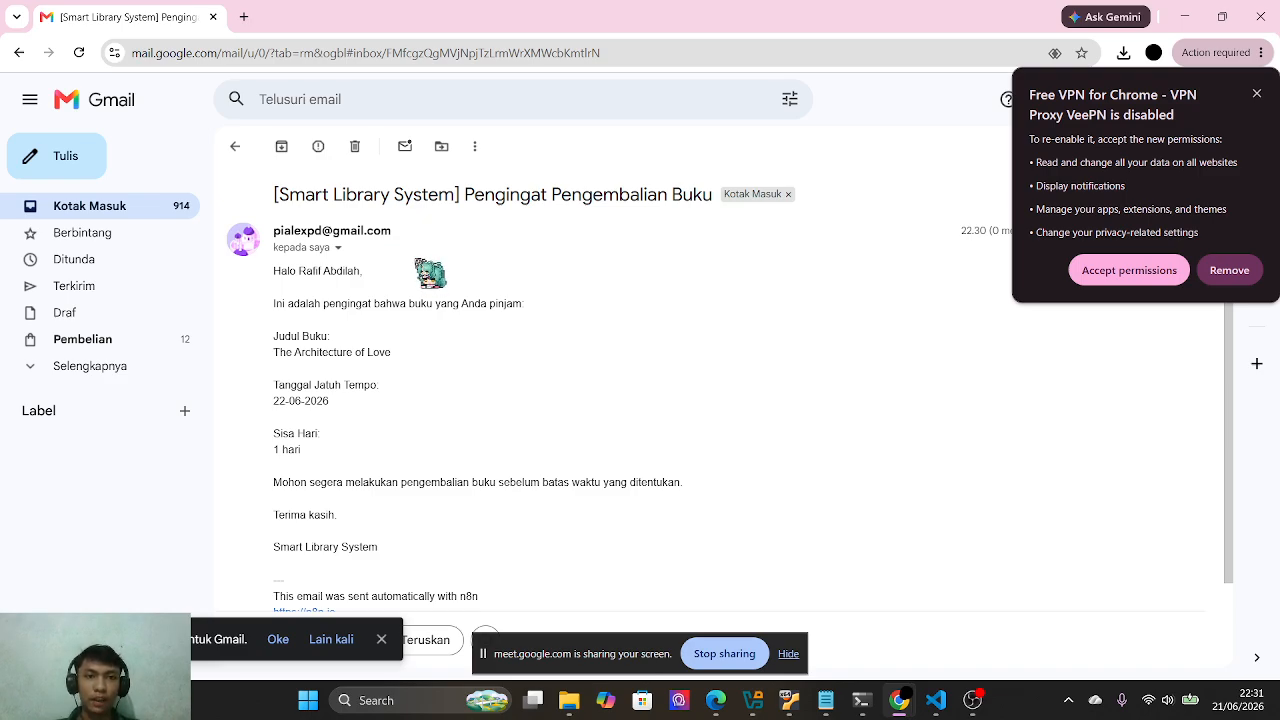
- Return to n8n and set the Schedule Trigger node's Days Between Triggers to 1
key(alt+Tab)
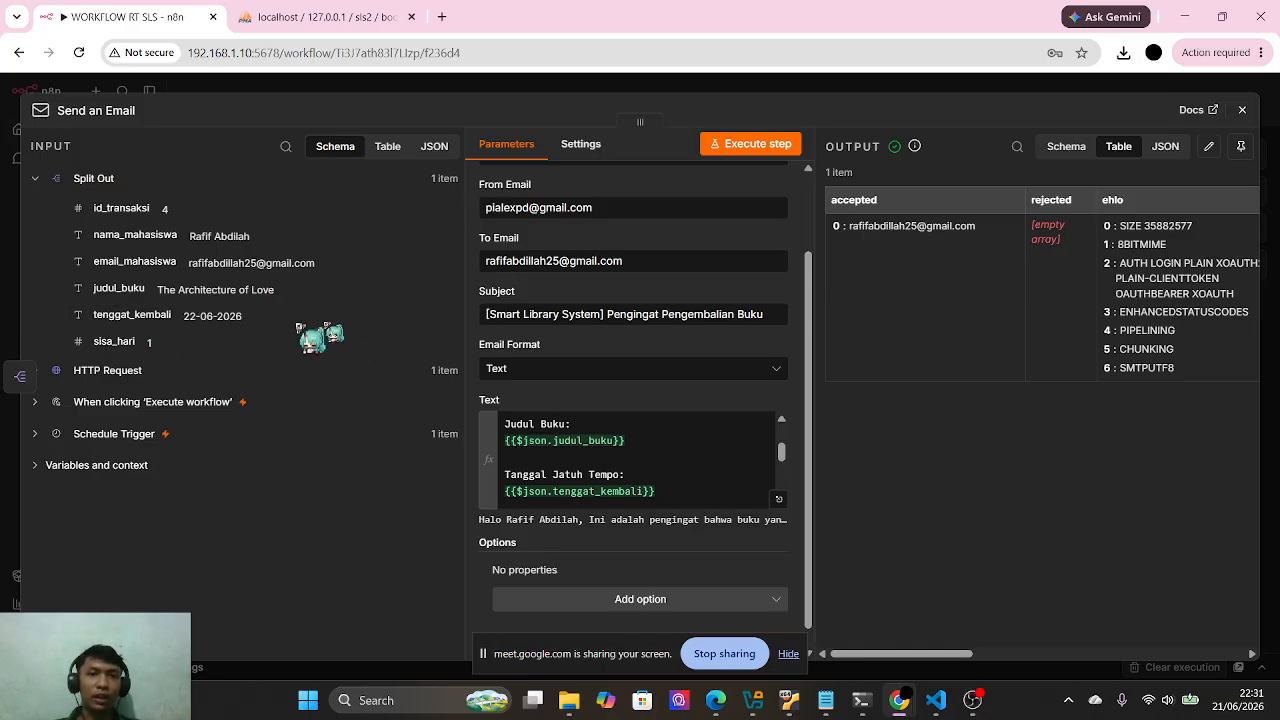
click(1242, 110)
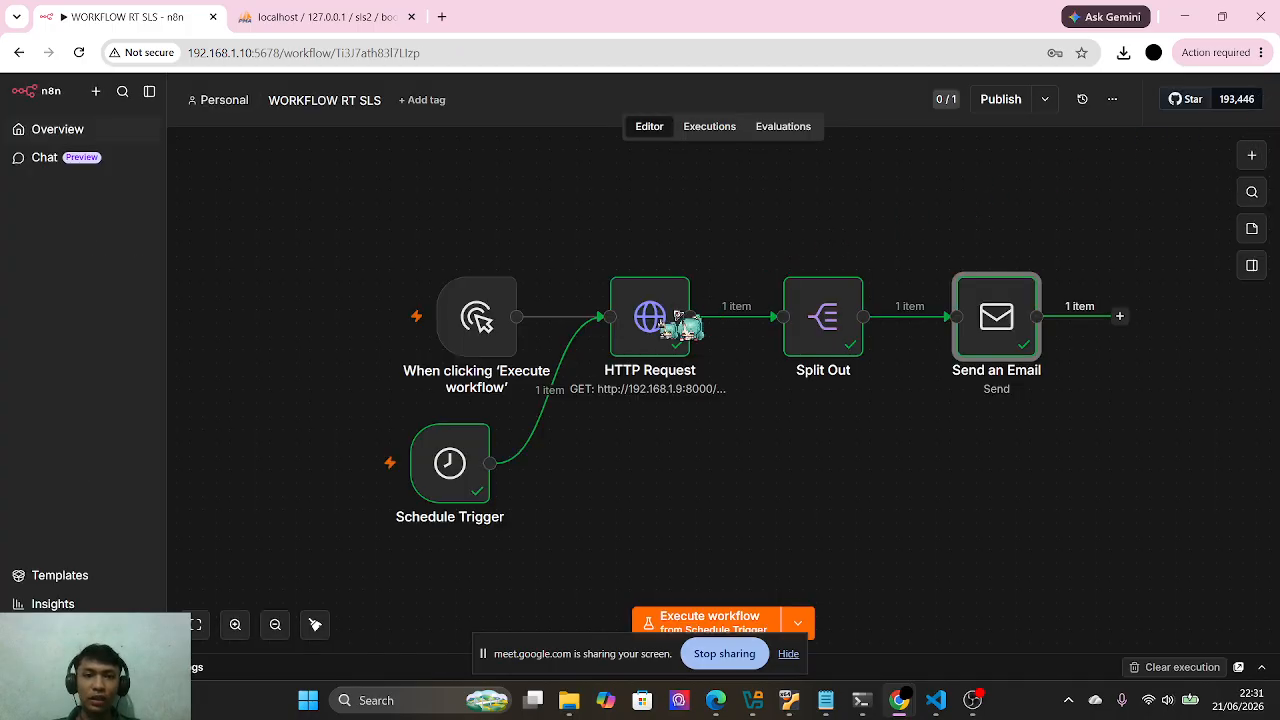
double_click(445, 492)
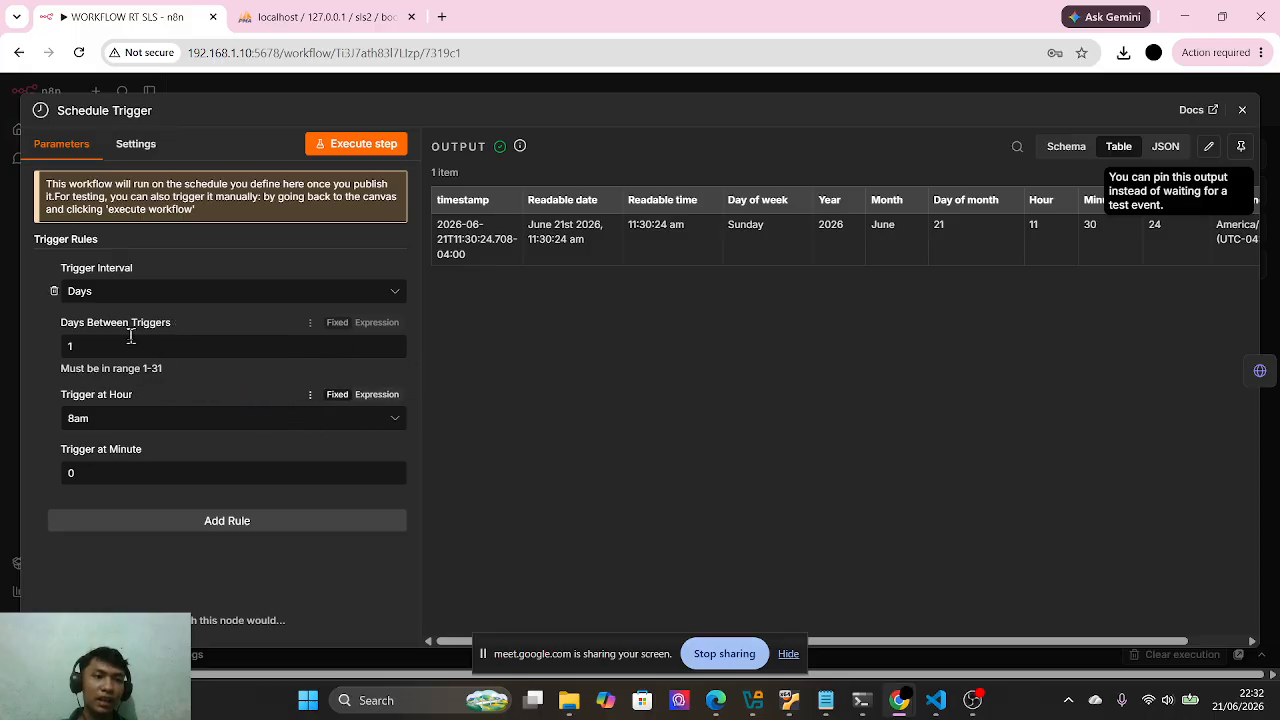
click(70, 347)
key(BackSpace)
text(1)
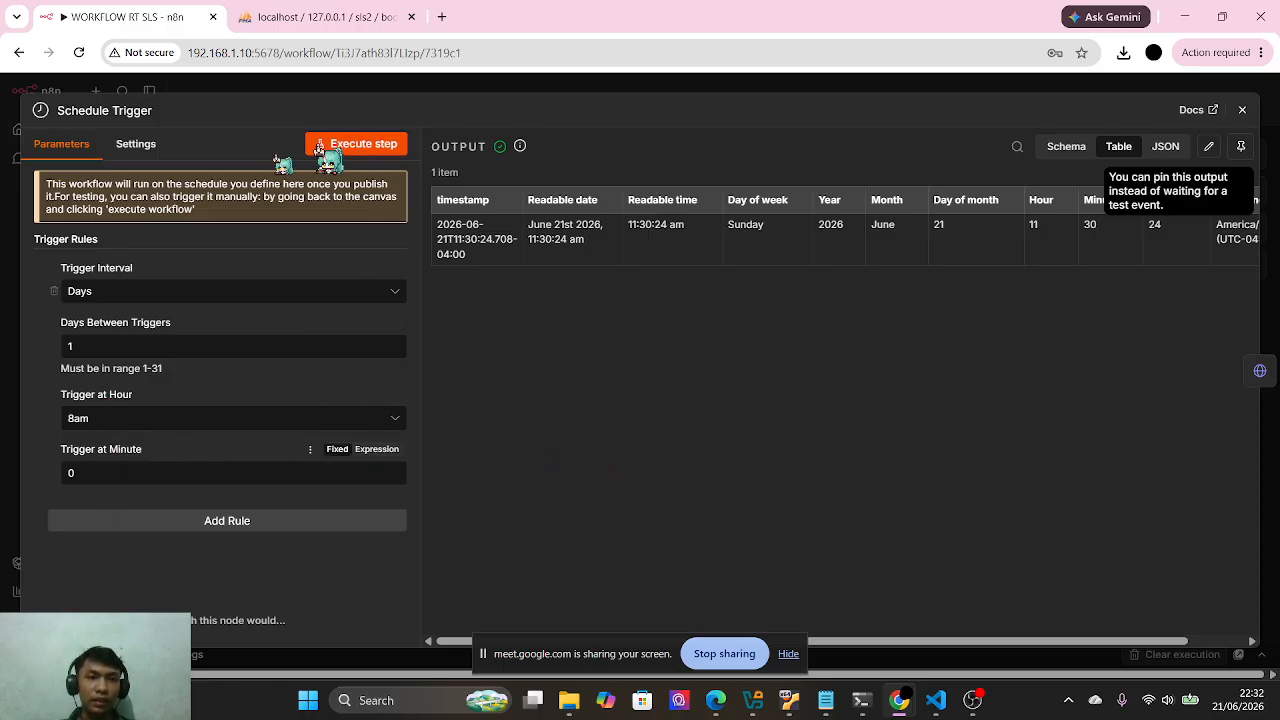
click(1242, 110)
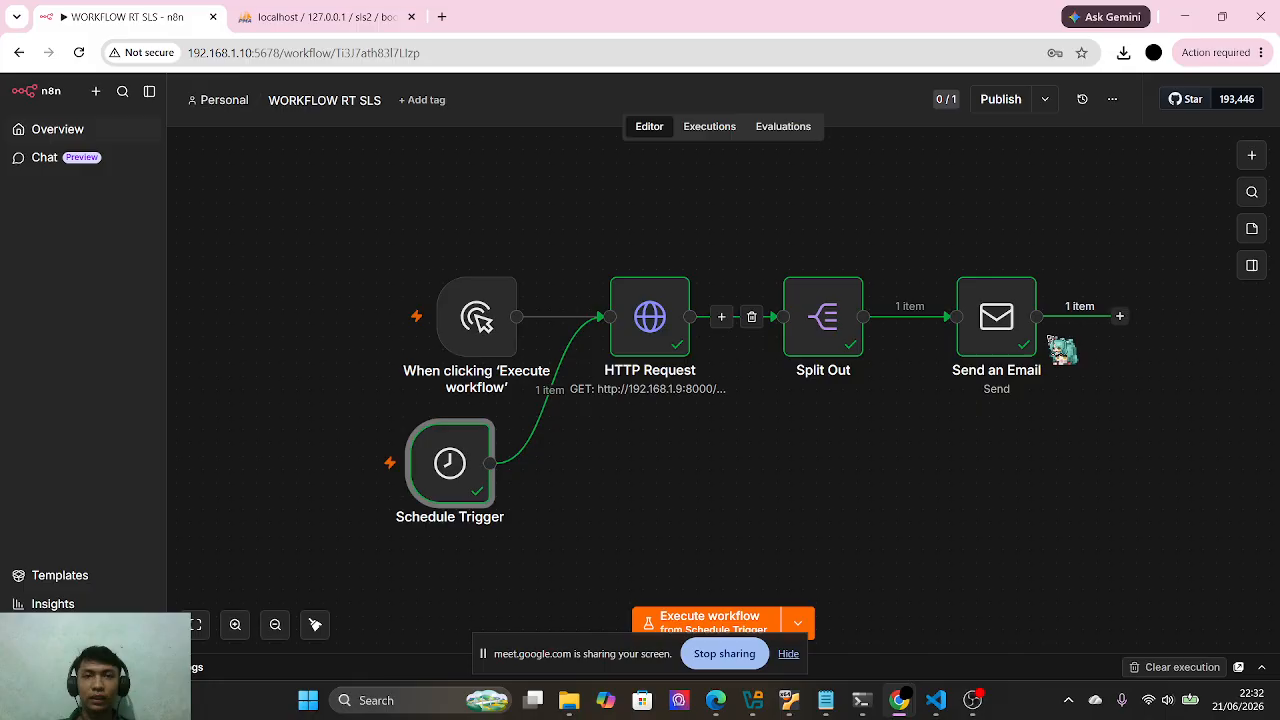
key(alt+Tab)
key(alt+Tab)
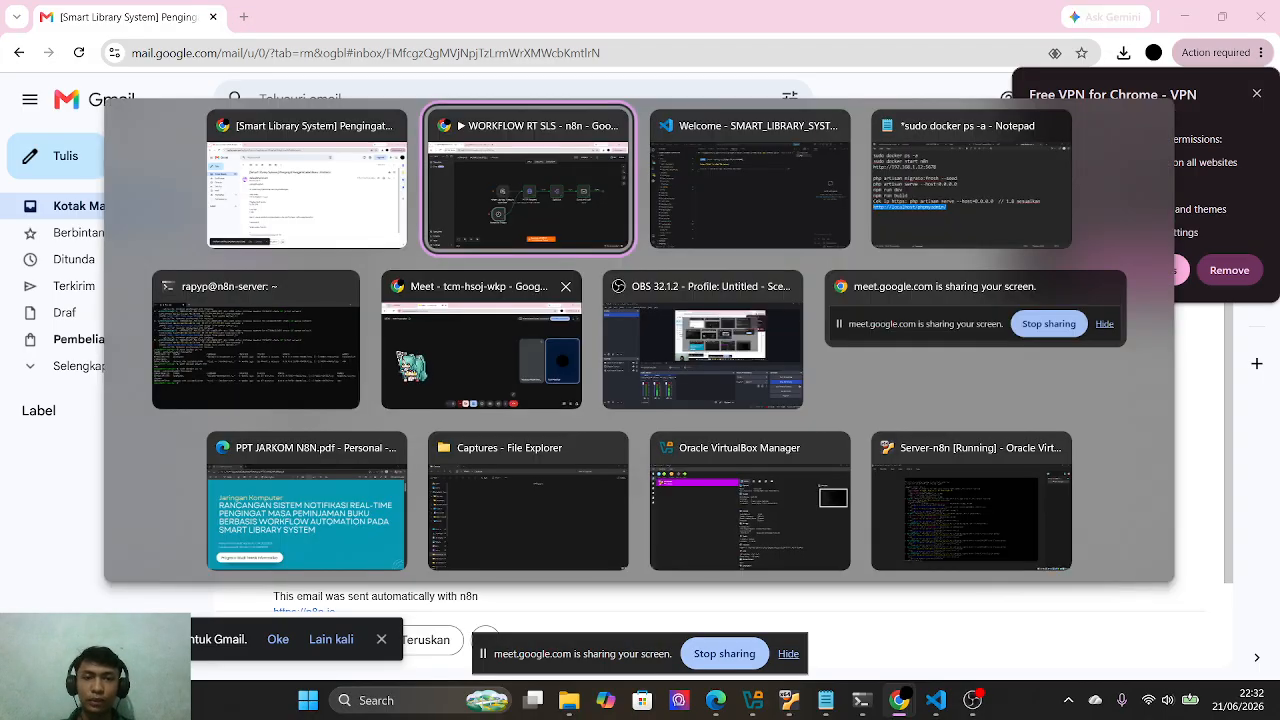
click(608, 205)
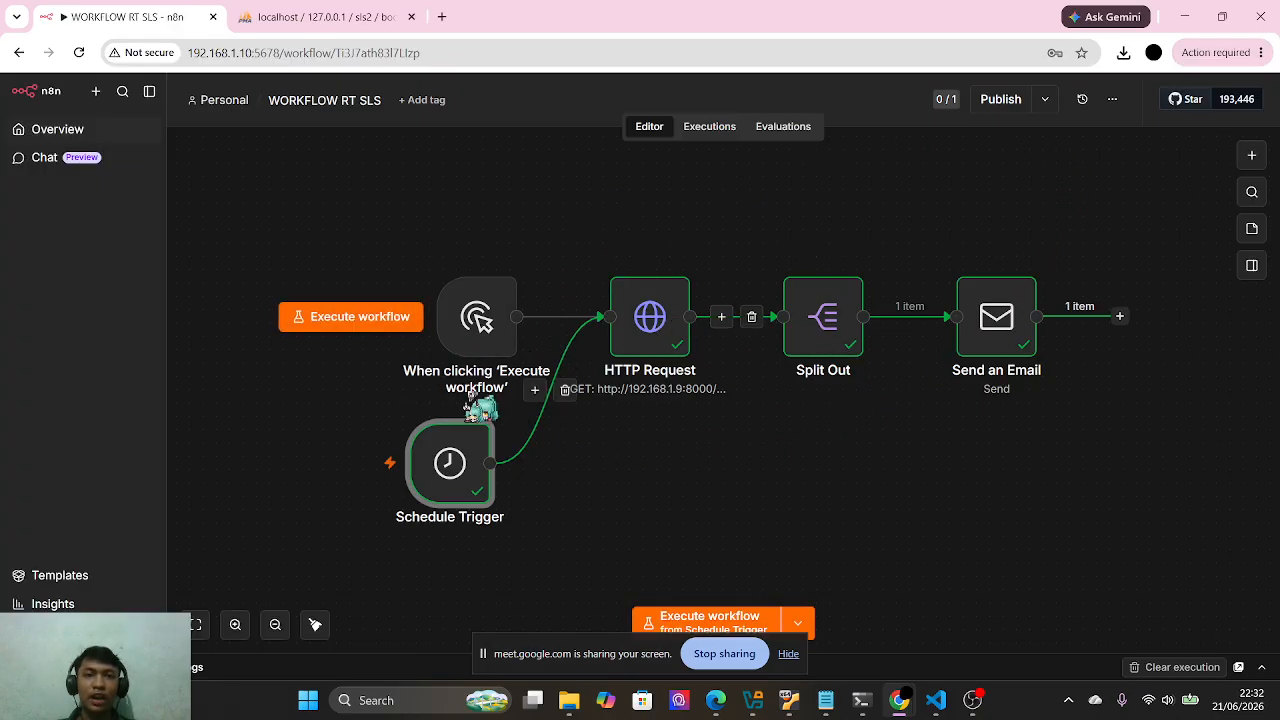
- Switch to the Google Meet call window and bring up the preview of the OBS window
key(alt+Tab)
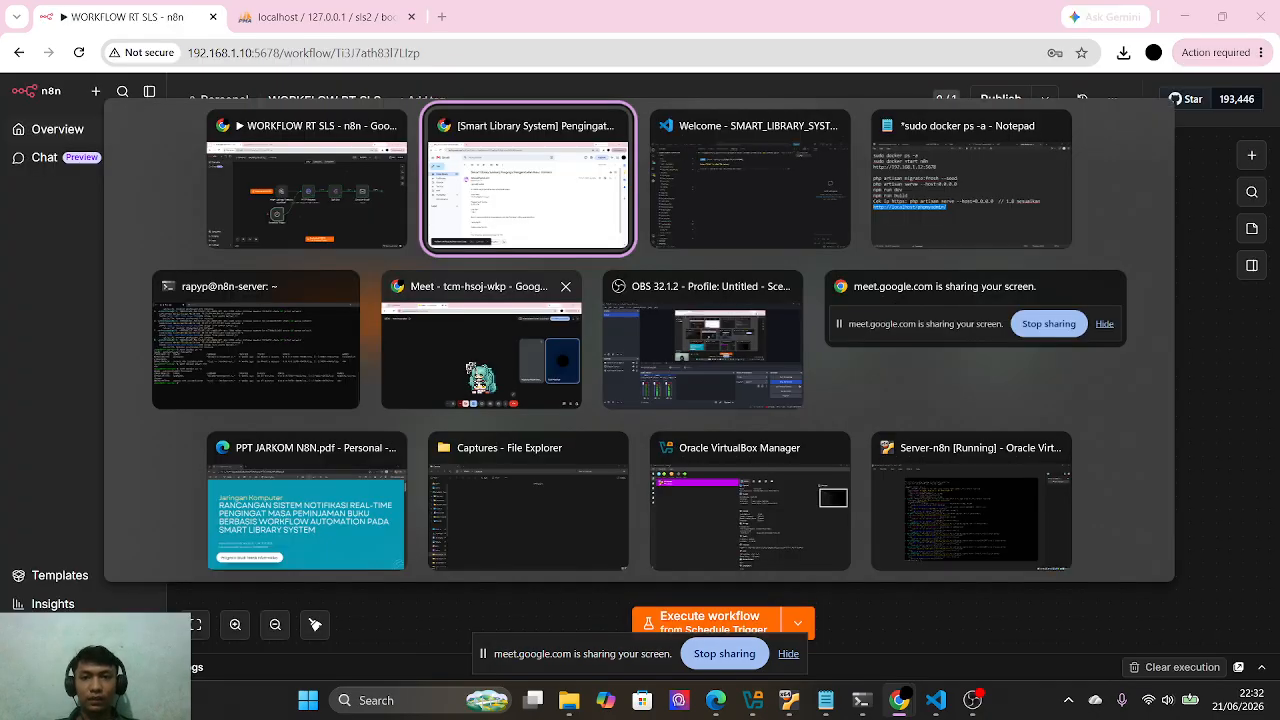
key(alt+Tab)
key(alt+Tab)
key(alt+Tab)
key(alt+Tab)
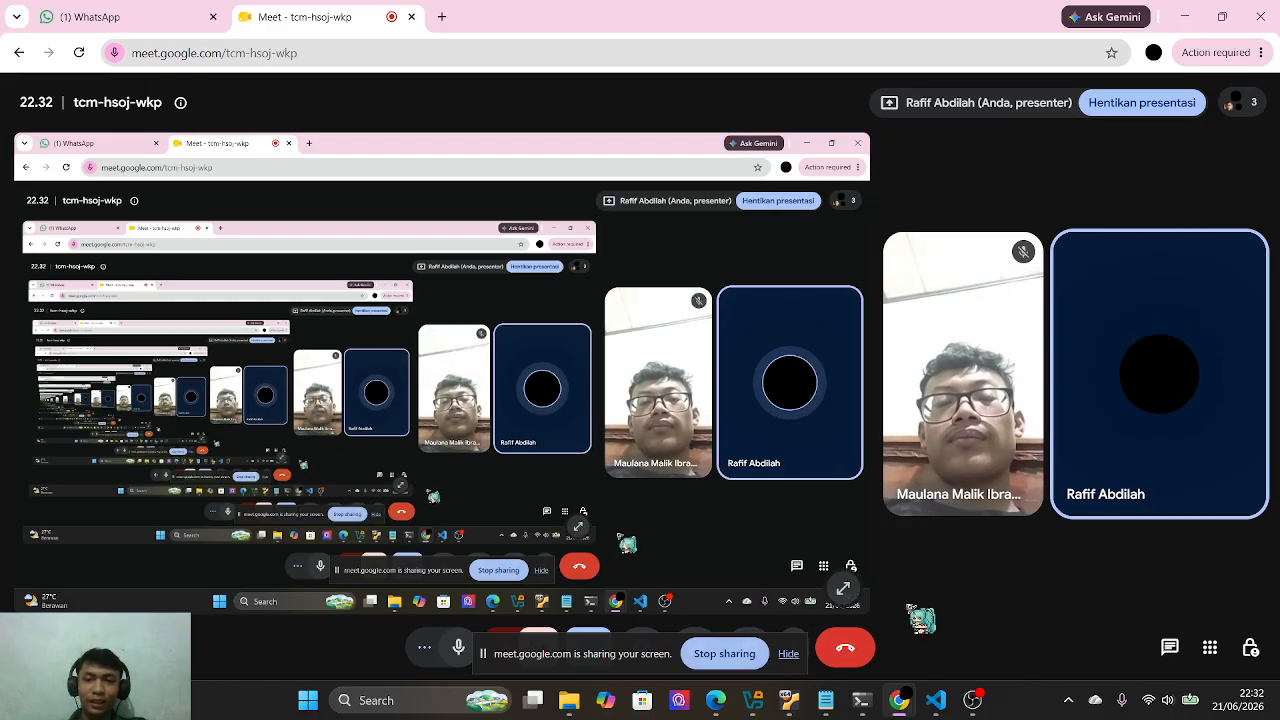
mouse_move(975, 700)
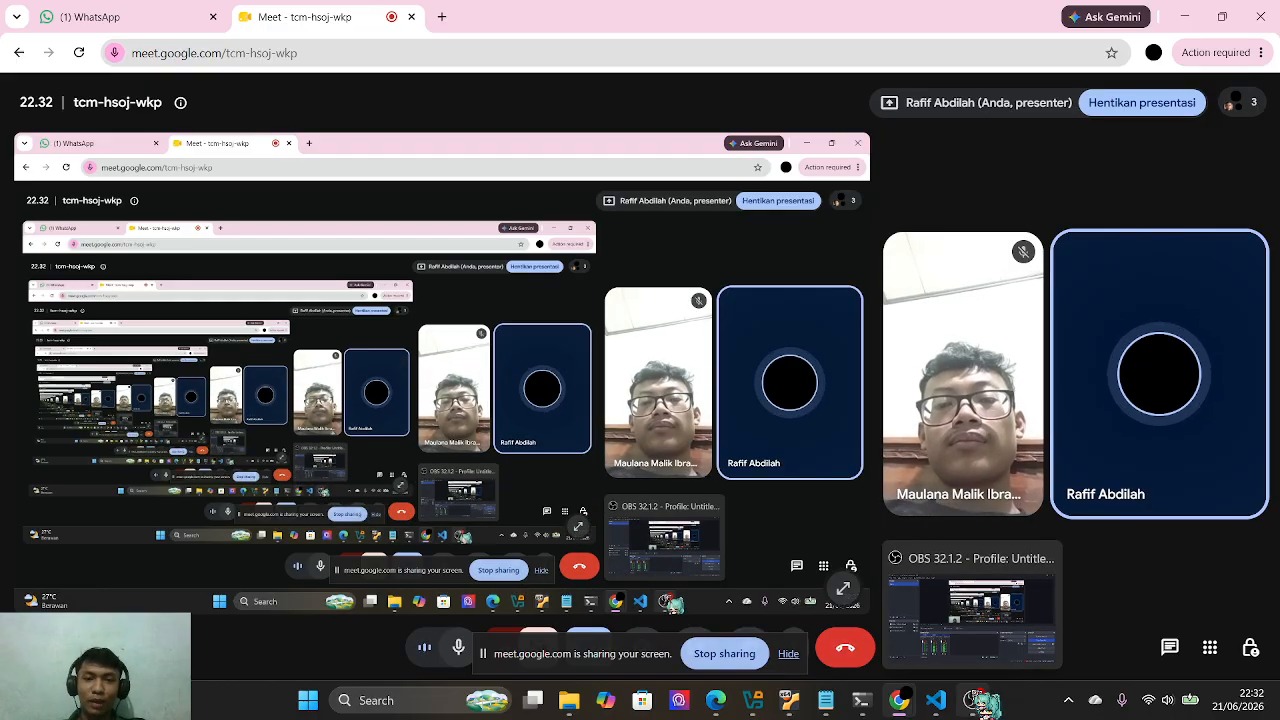